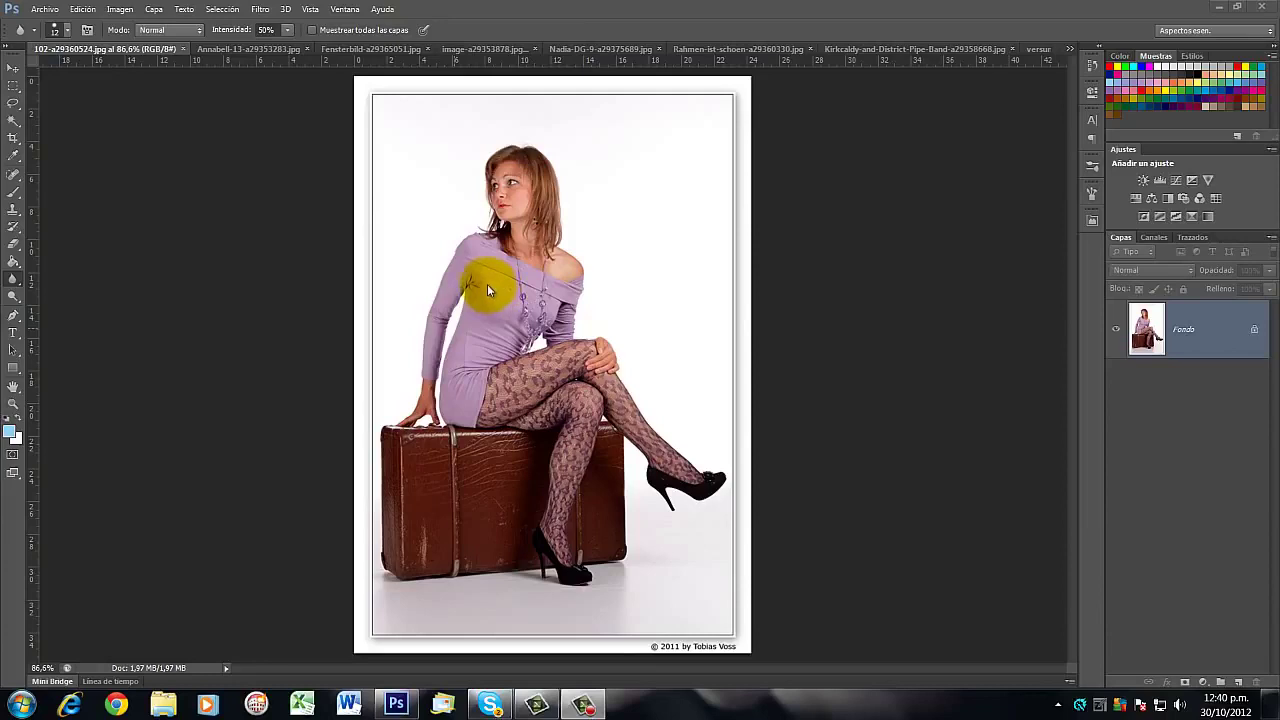
- Try erasing the white backdrop and the floor around the woman on the suitcase with the Magic Eraser
left_click(15, 251)
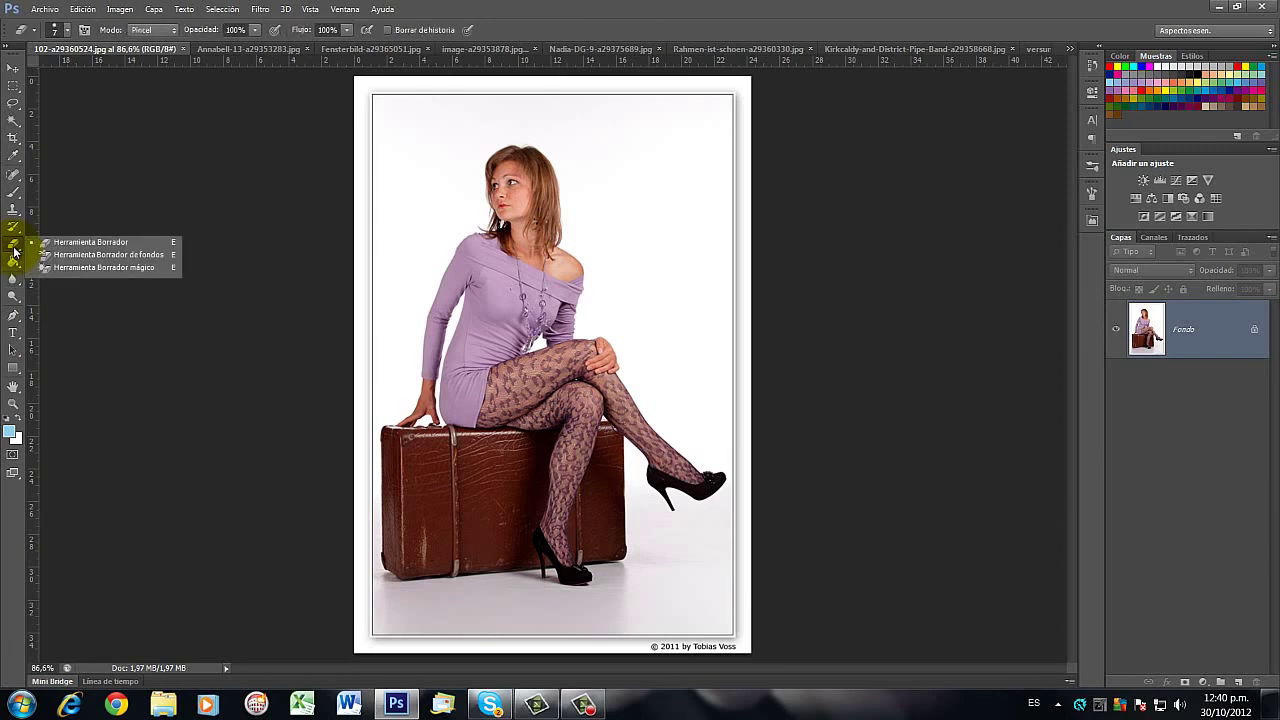
left_click(80, 267)
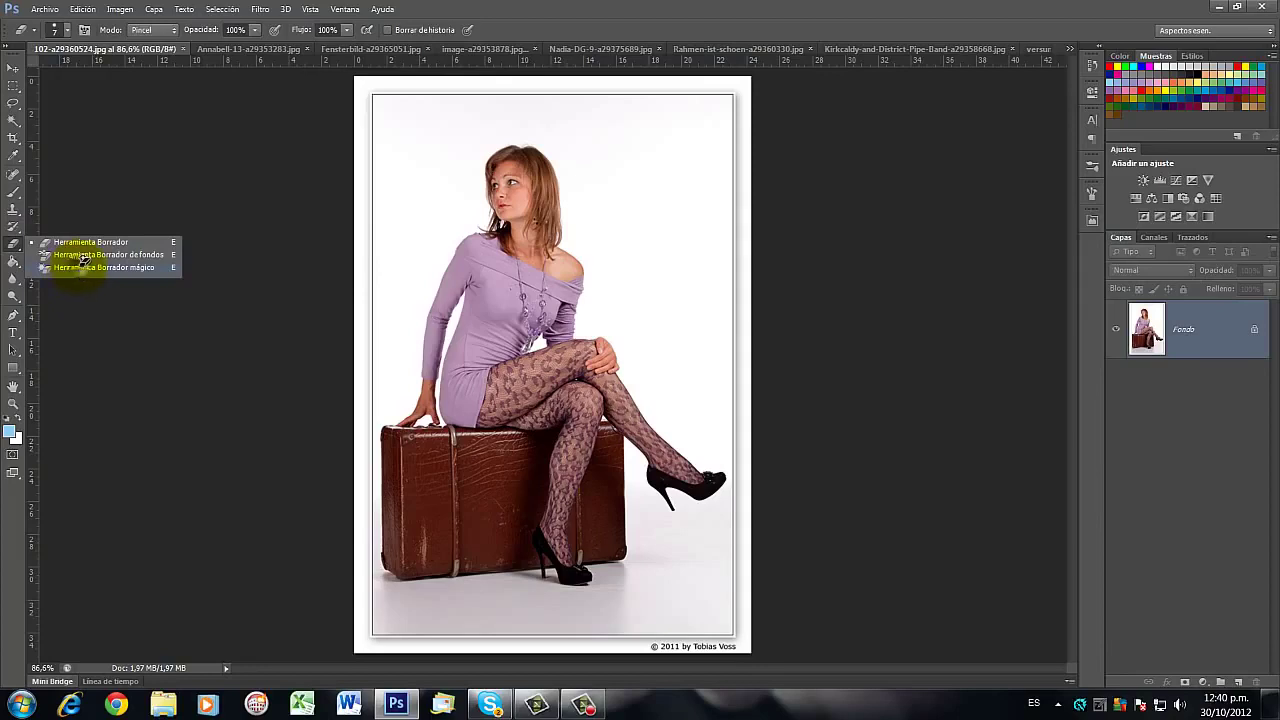
left_click(422, 234)
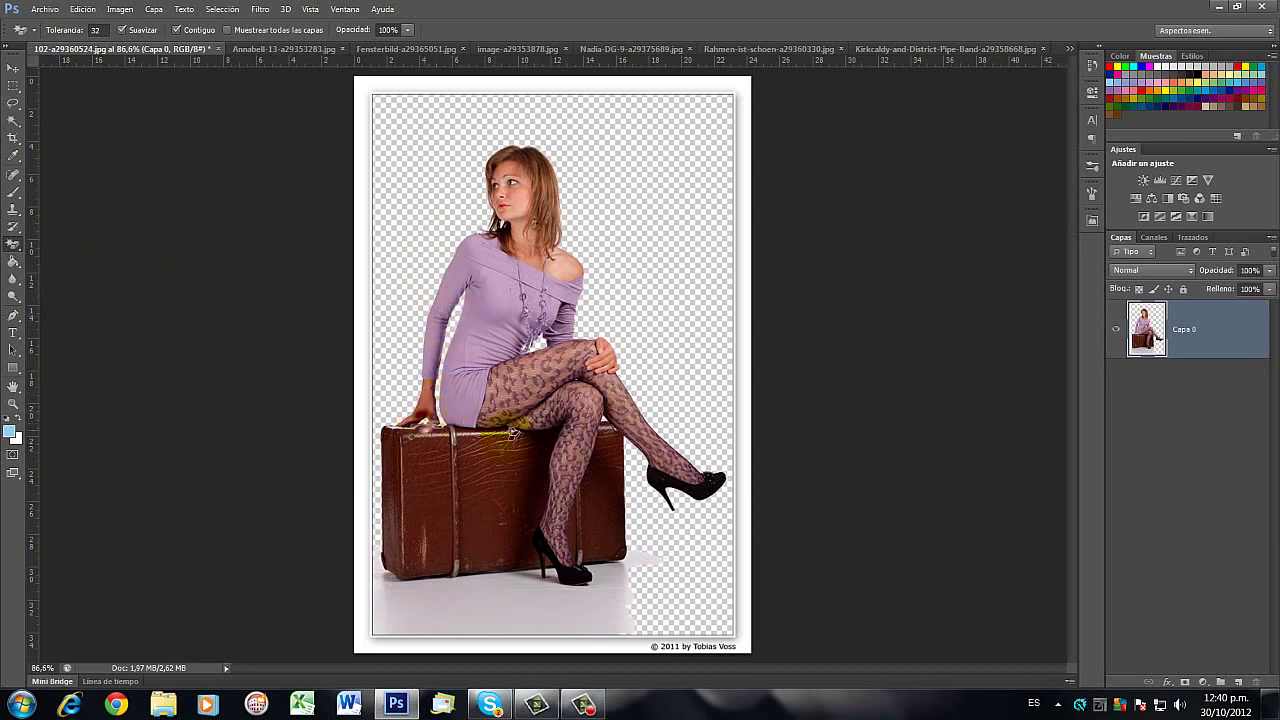
left_click(531, 603)
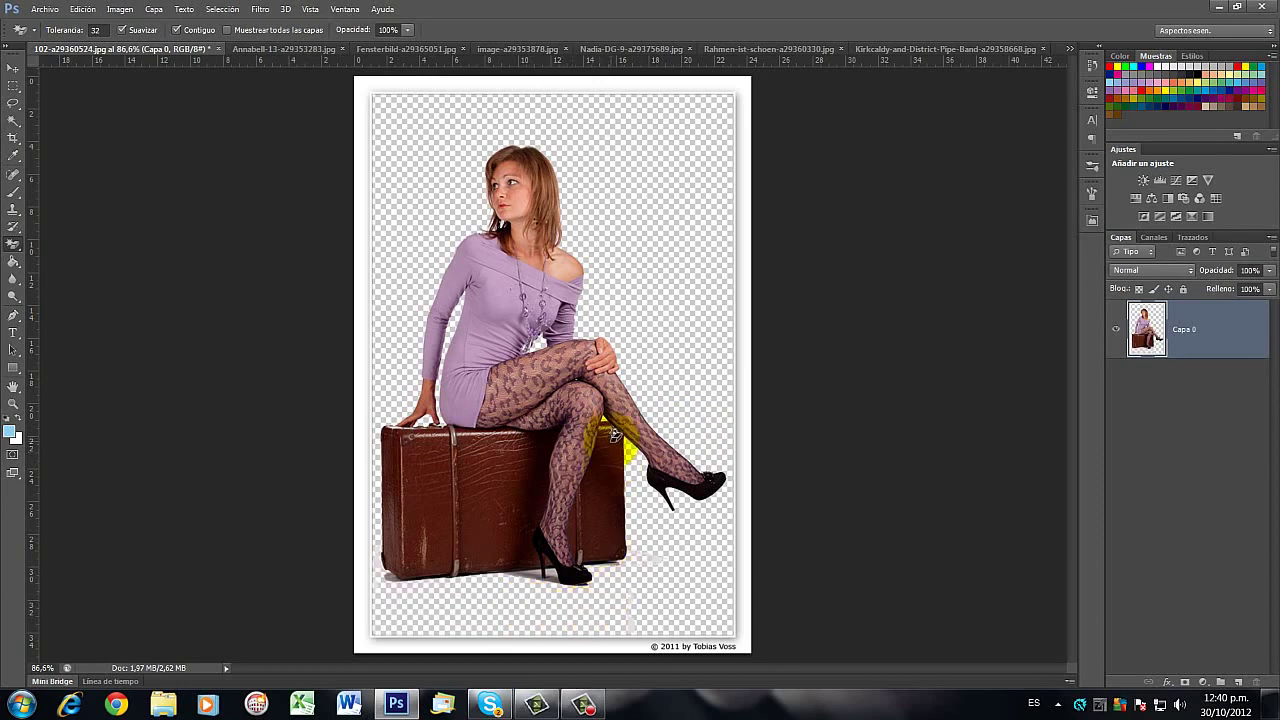
- Undo the Magic Eraser deletions on the suitcase photo and switch to the Move tool
key("ctrl+z")
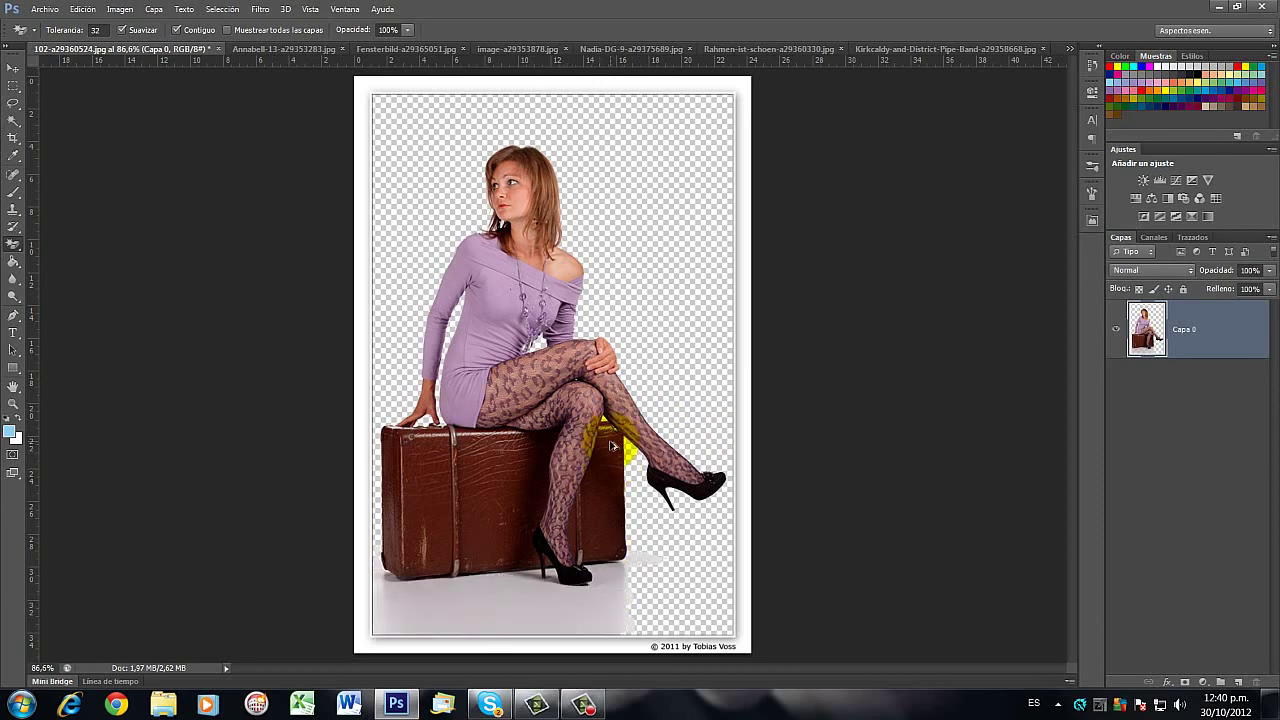
key("ctrl+alt+z")
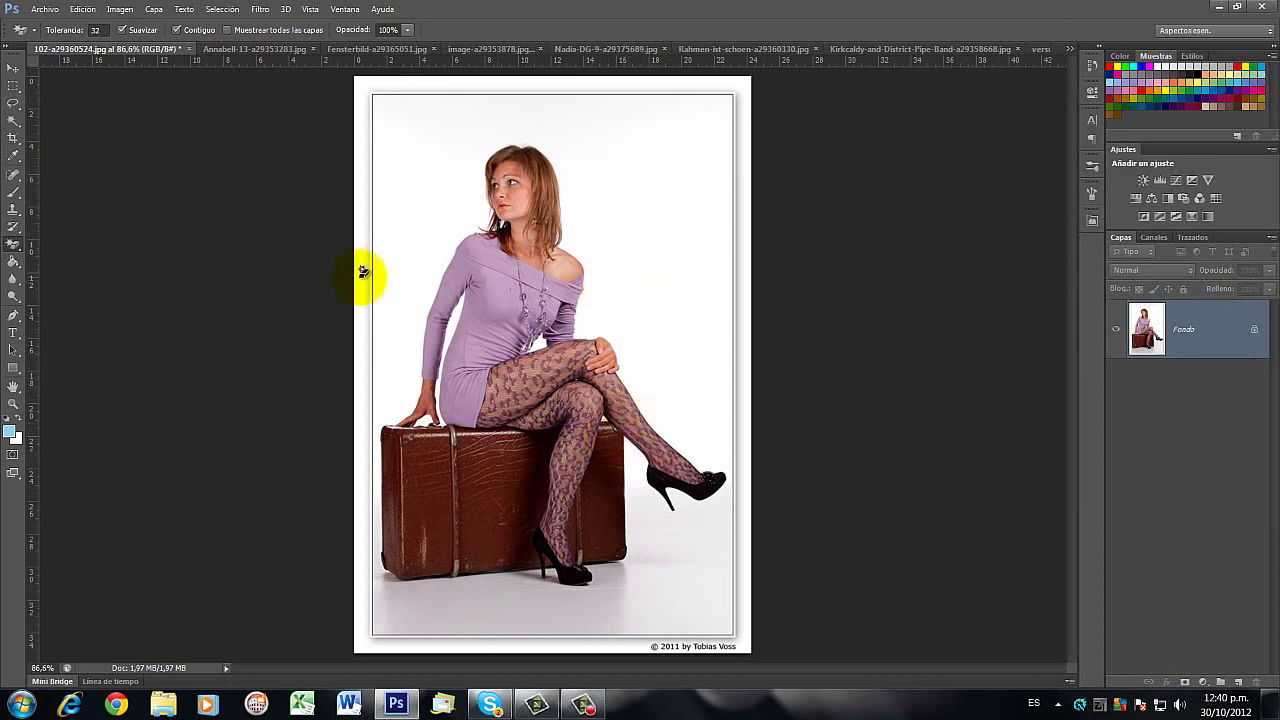
key("v")
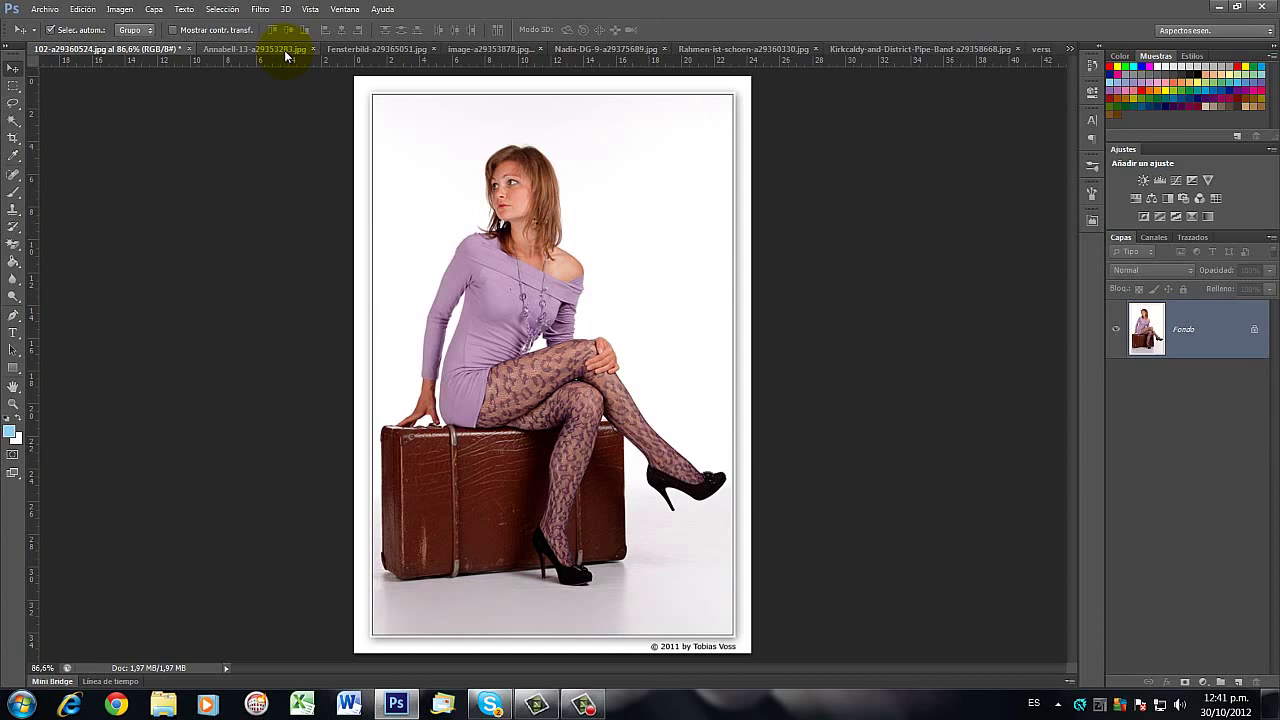
- Examine subject edges and background contrast in the grey-backdrop portrait, the Fensterbild brick-window photo and the image-a29353878 photo of the pink-skirted girl
left_click(286, 52)
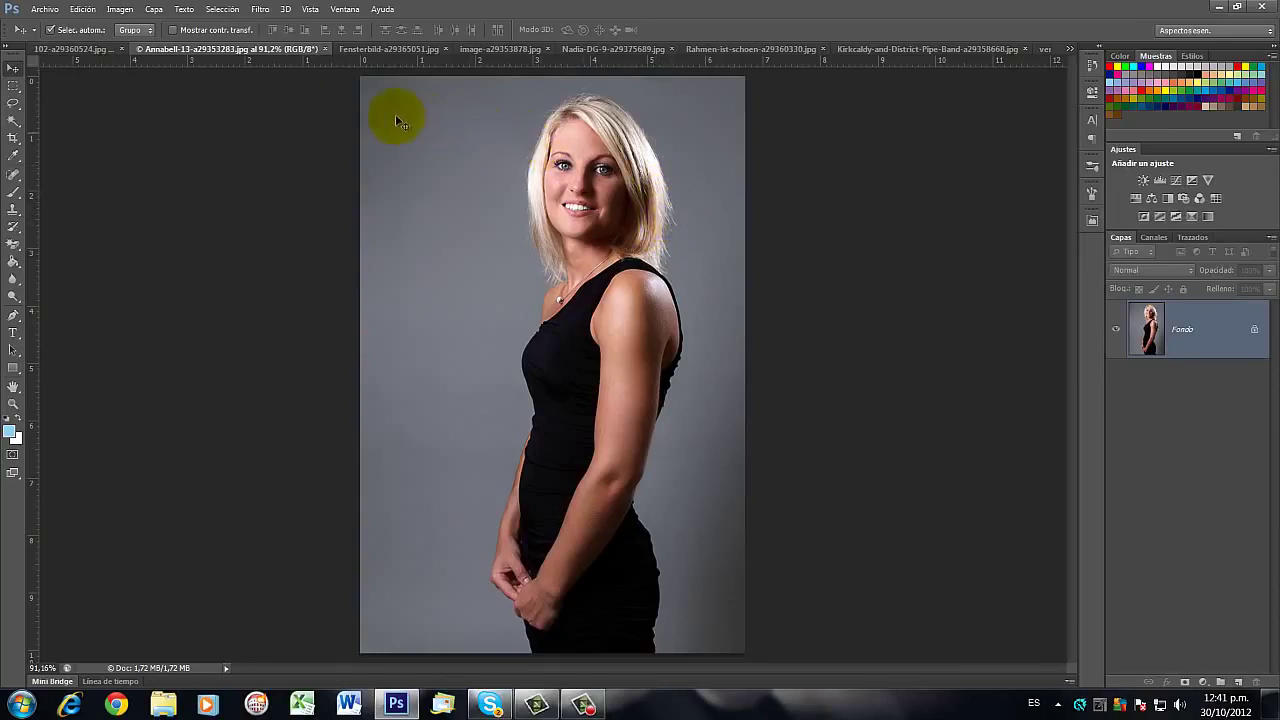
left_click(390, 49)
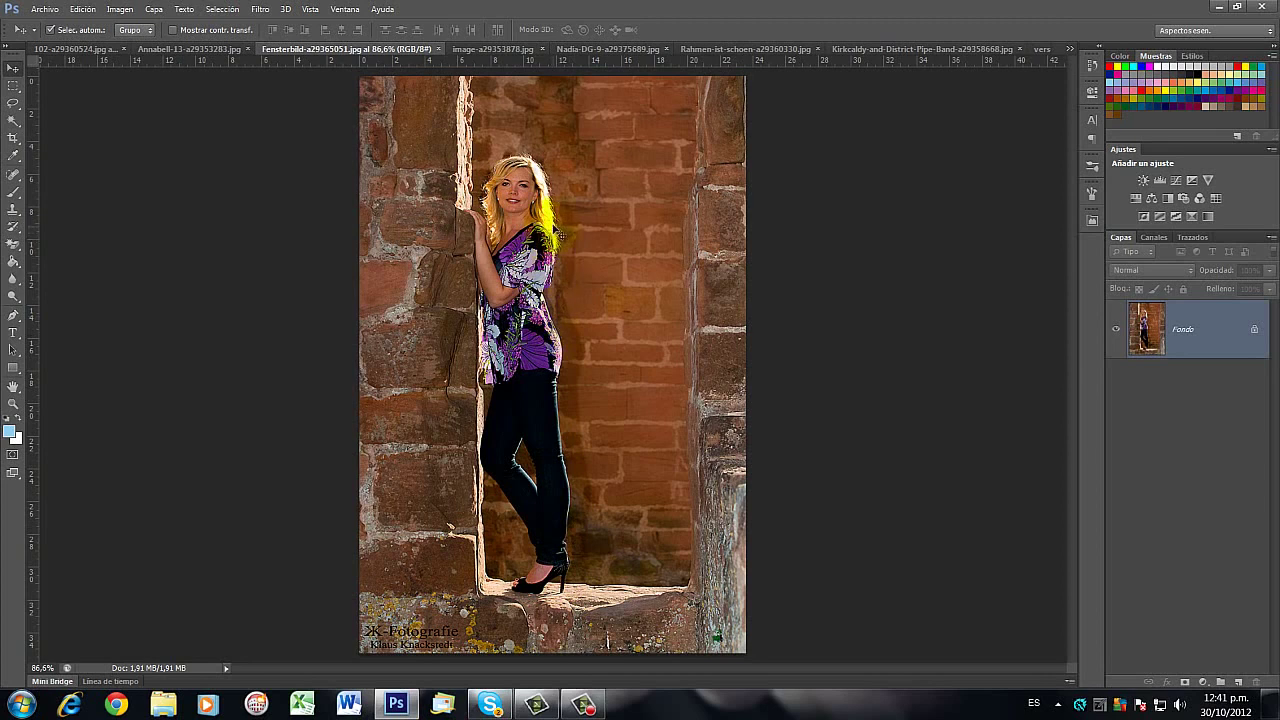
left_click_drag(551, 184, 560, 236)
key("ctrl+z")
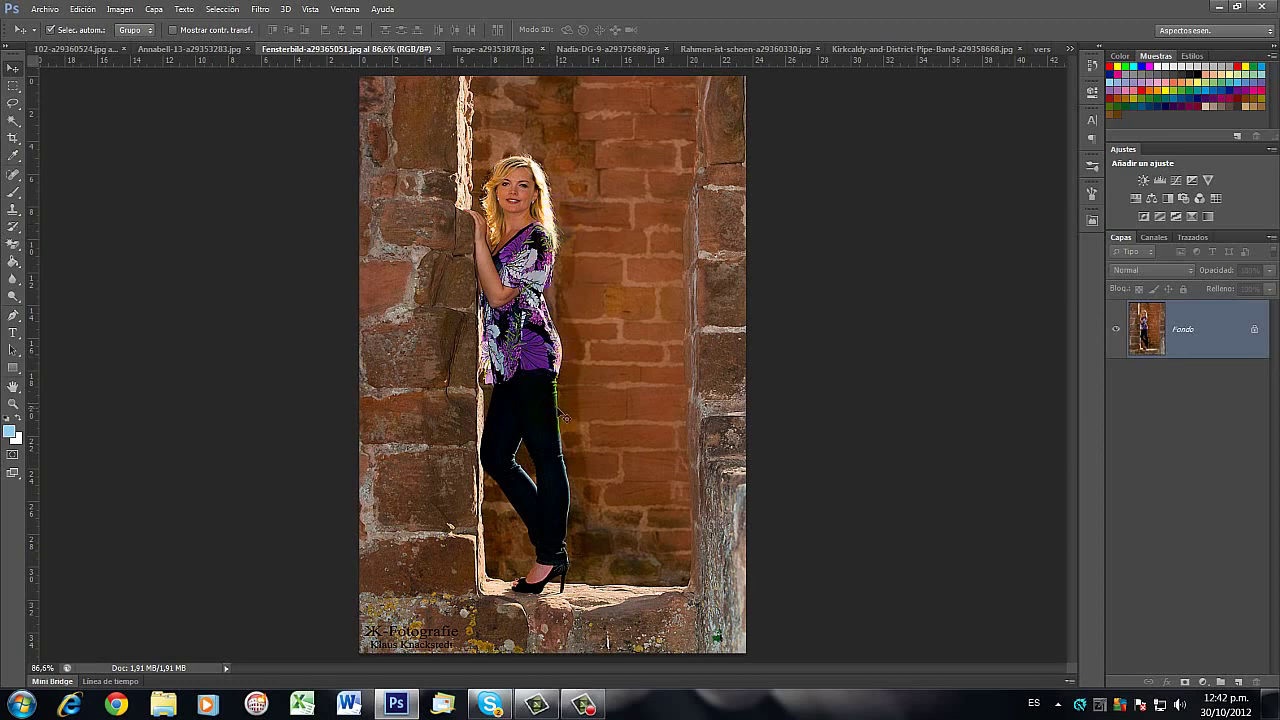
mouse_move(565, 428)
left_mouse_down()
mouse_move(575, 498)
mouse_move(567, 462)
mouse_move(545, 462)
mouse_move(522, 482)
left_mouse_up()
mouse_move(552, 408)
left_mouse_down()
mouse_move(540, 300)
mouse_move(510, 262)
left_mouse_up()
left_click(478, 50)
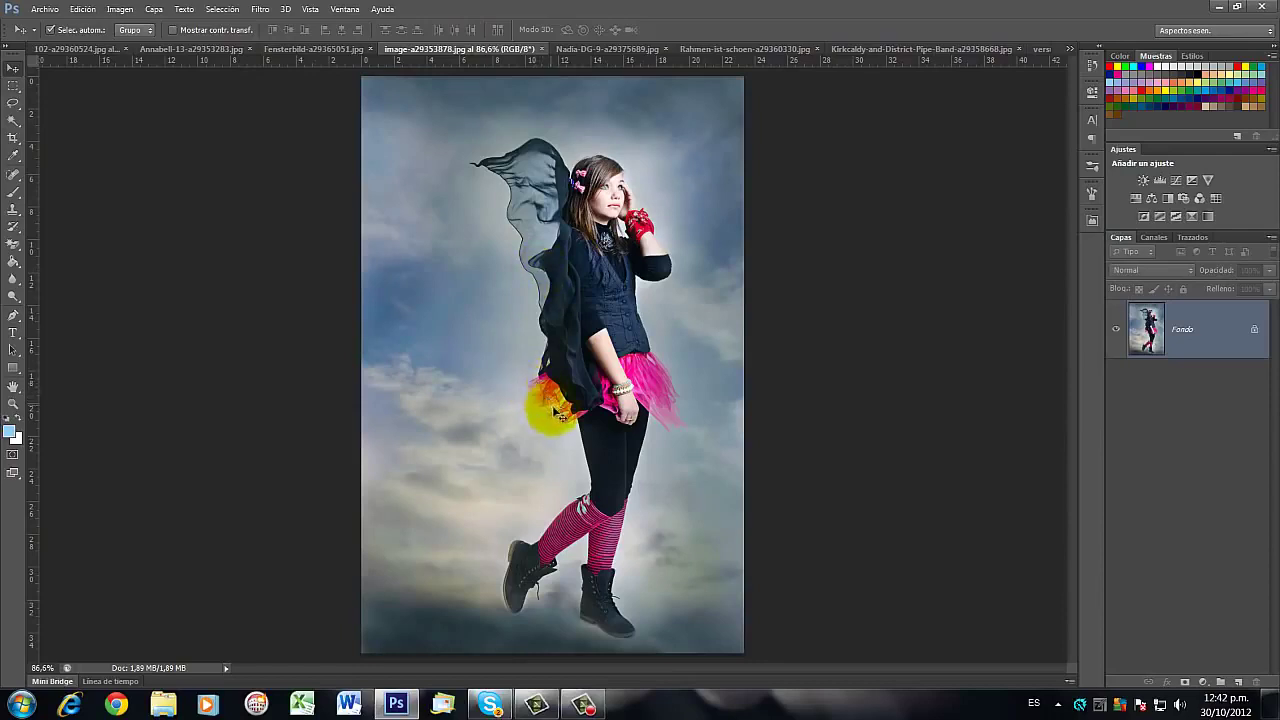
left_click(666, 402)
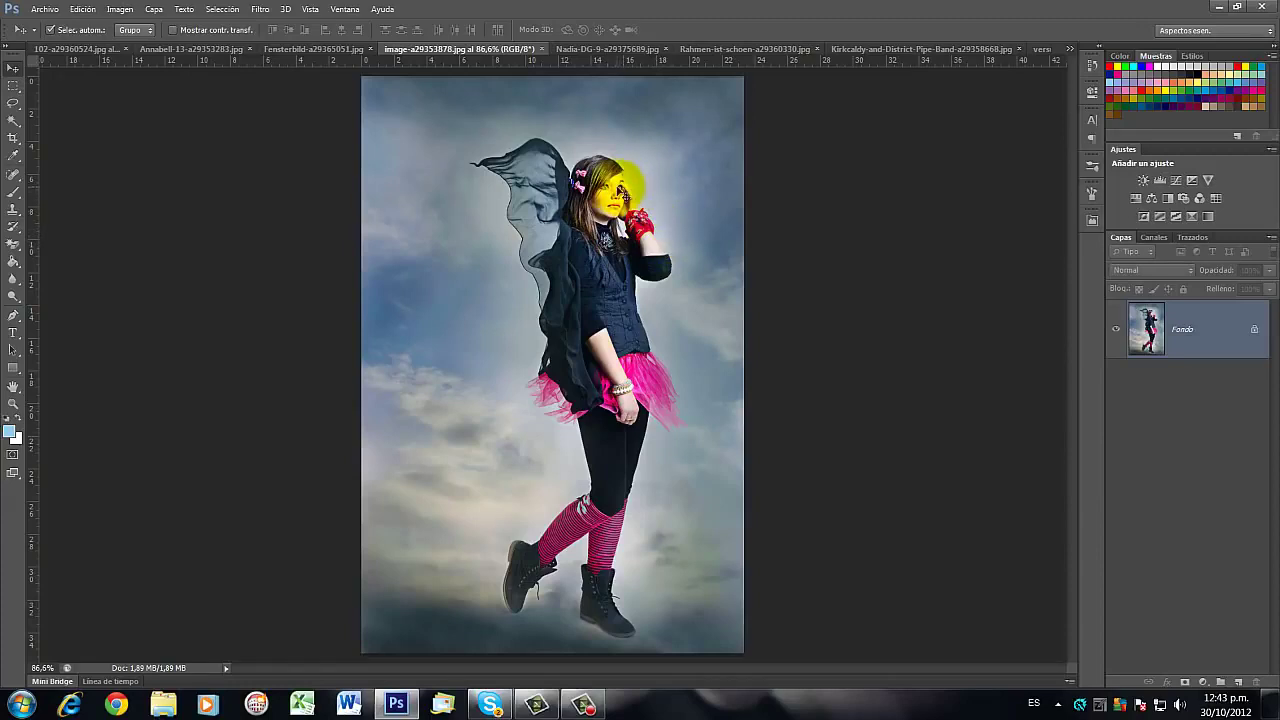
- Examine how the subjects stand out in the black-dress studio portrait and the purple-framed Rahmen-ist-schoen photo
left_click(622, 50)
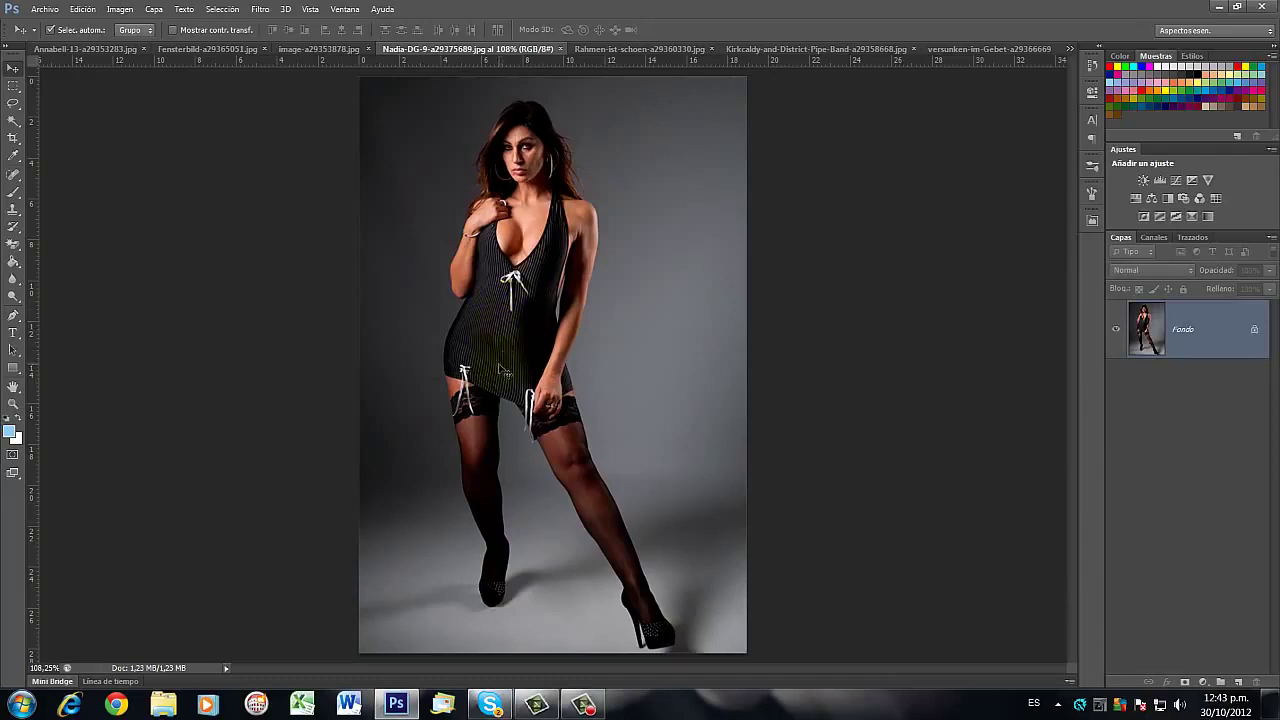
mouse_move(462, 350)
left_mouse_down()
mouse_move(449, 362)
mouse_move(452, 325)
mouse_move(433, 318)
mouse_move(514, 296)
mouse_move(618, 84)
mouse_move(608, 30)
mouse_move(605, 287)
left_mouse_up()
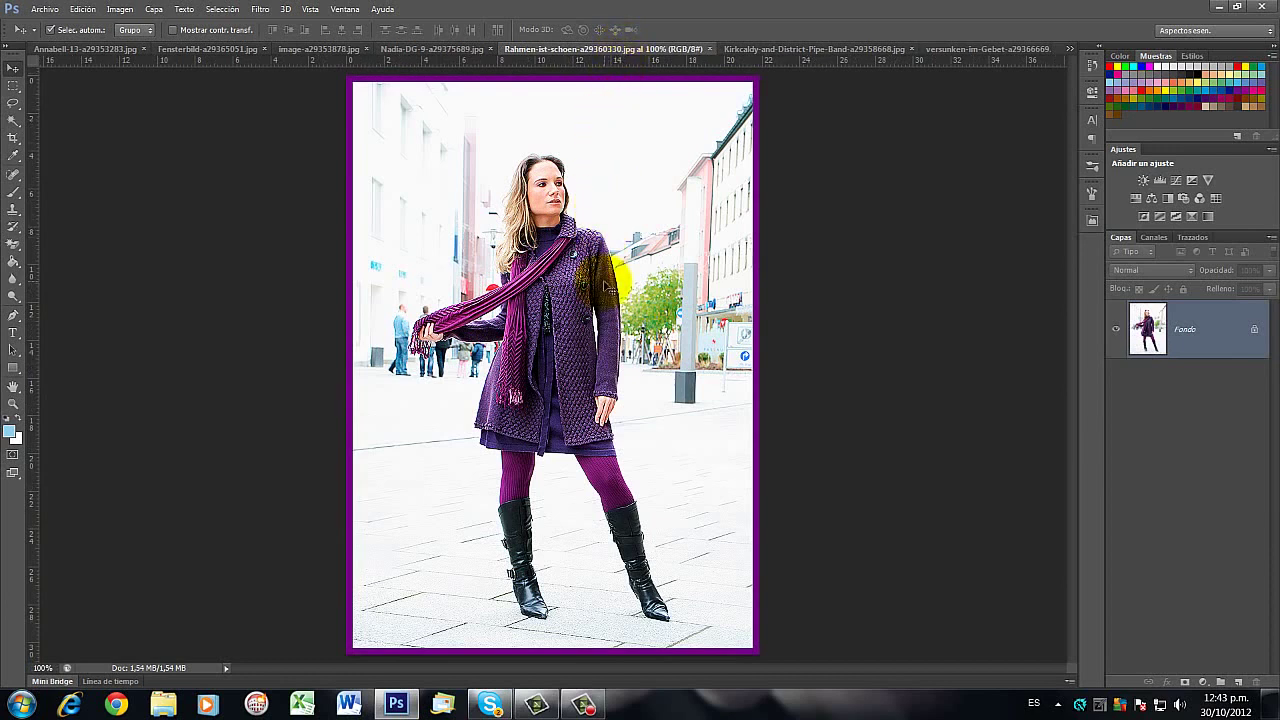
left_click_drag(605, 287, 613, 289)
mouse_move(610, 284)
left_mouse_down()
mouse_move(610, 395)
mouse_move(614, 259)
mouse_move(591, 223)
mouse_move(564, 272)
mouse_move(578, 240)
left_mouse_up()
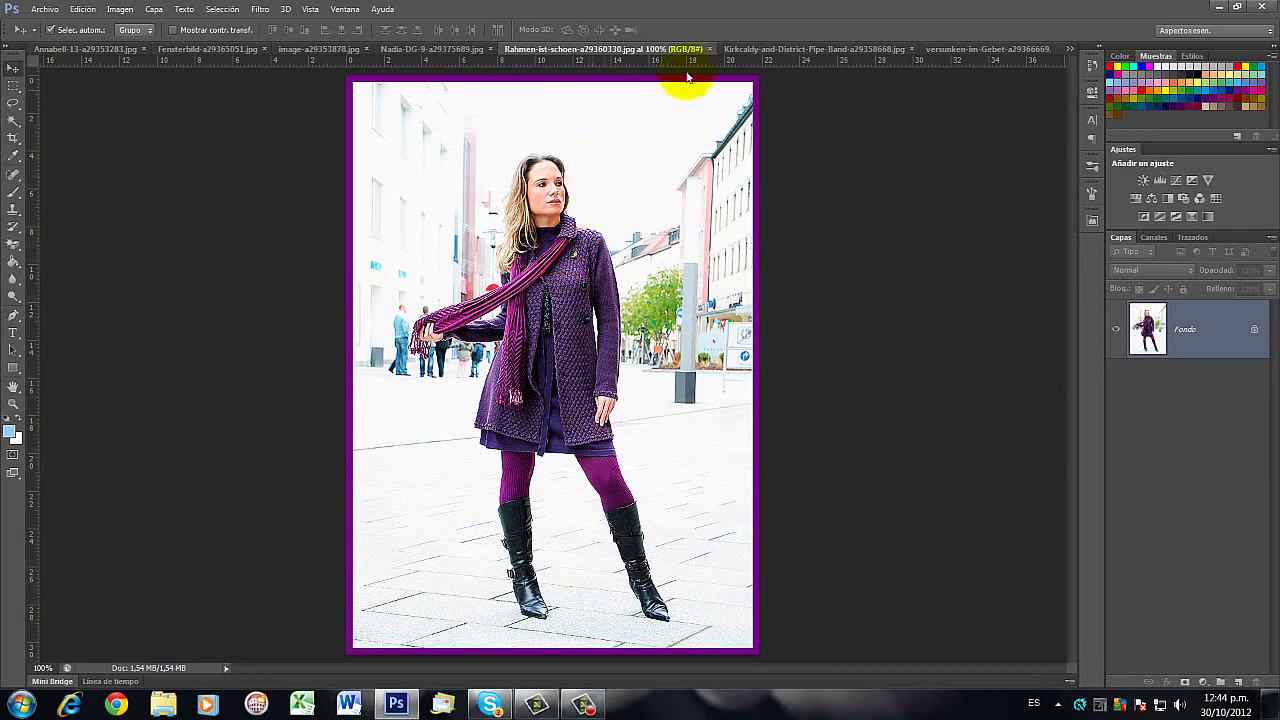
- Switch to the Kirkcaldy-and-District-Pipe-Band image and show the light blue Capa 1 layer behind the dancer cutout
left_click(757, 50)
mouse_move(652, 320)
left_mouse_down()
mouse_move(642, 345)
mouse_move(563, 280)
left_mouse_up()
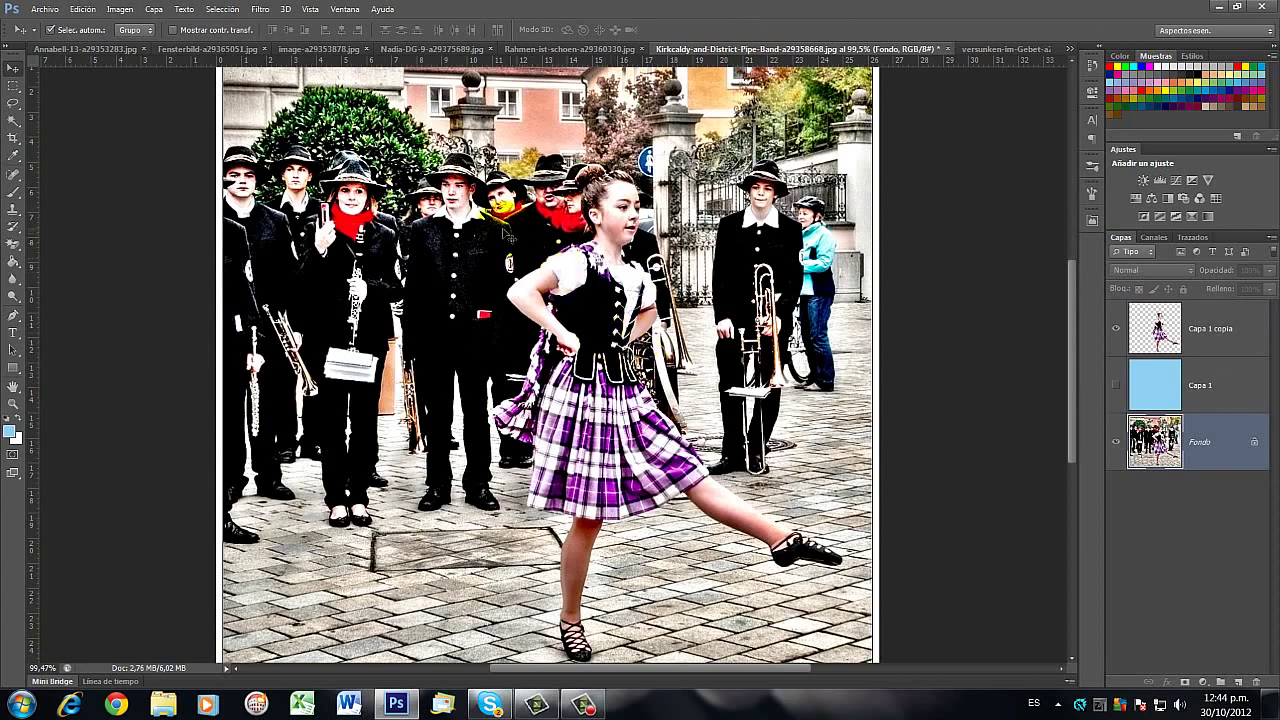
left_click(541, 270)
left_click(1116, 387)
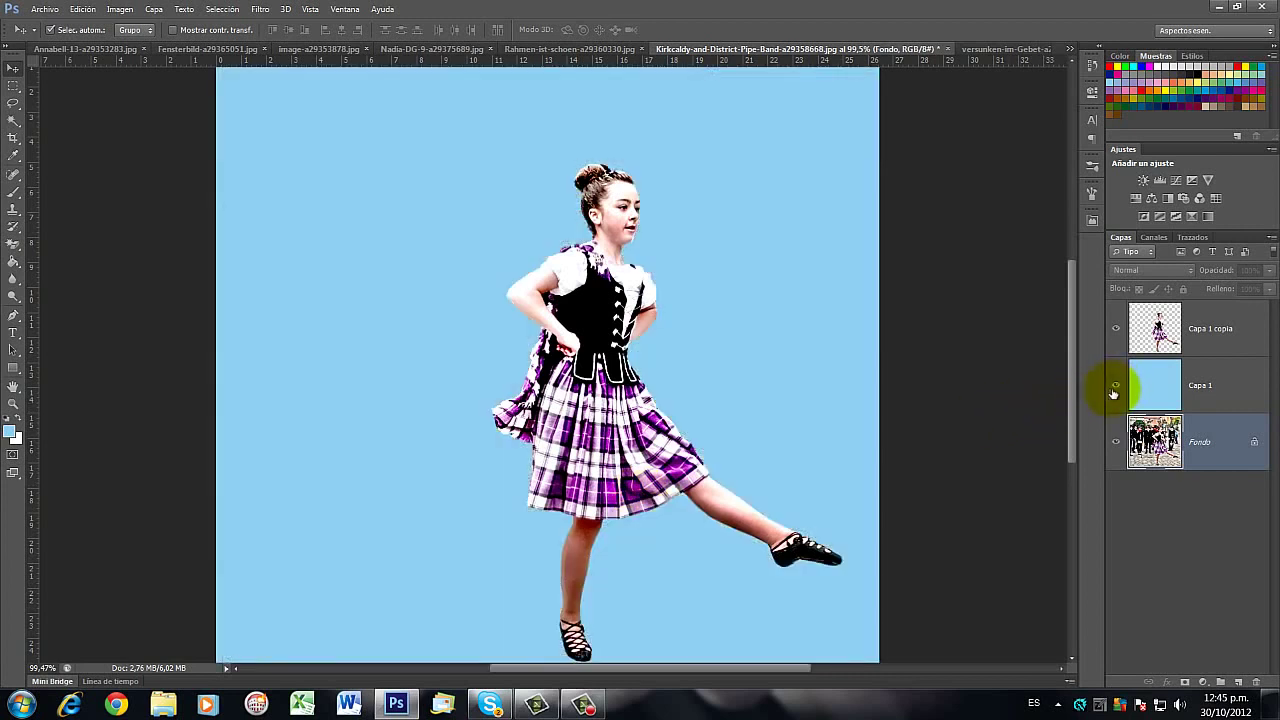
- Darken the light blue Capa 1 layer with a Curves adjustment point at input 180, output 13
left_click(1221, 396)
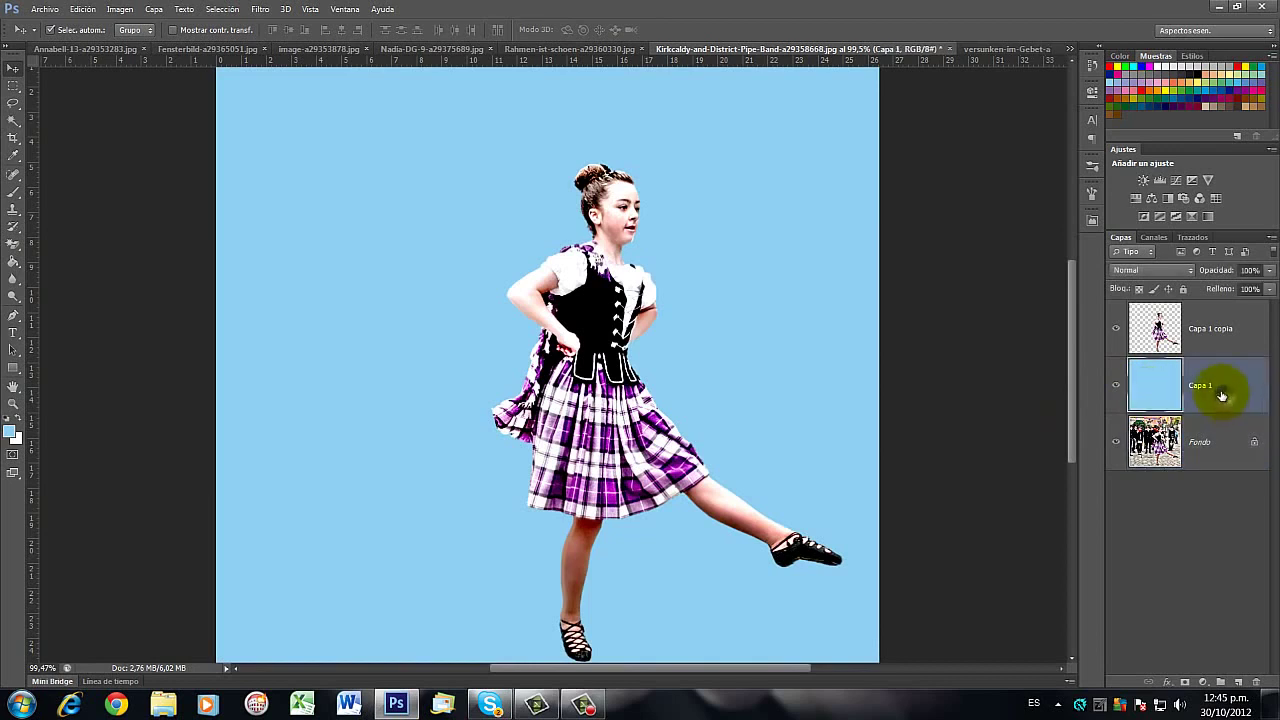
left_click(120, 9)
mouse_move(150, 50)
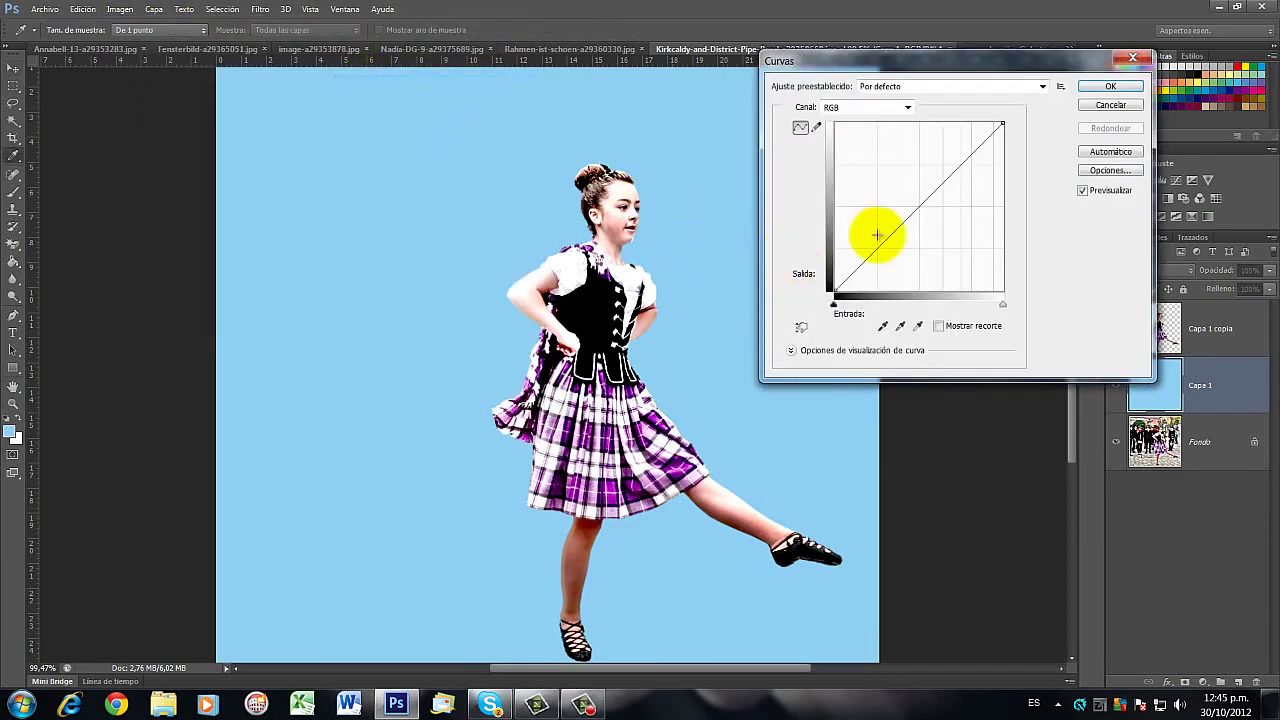
left_click_drag(920, 214, 952, 283)
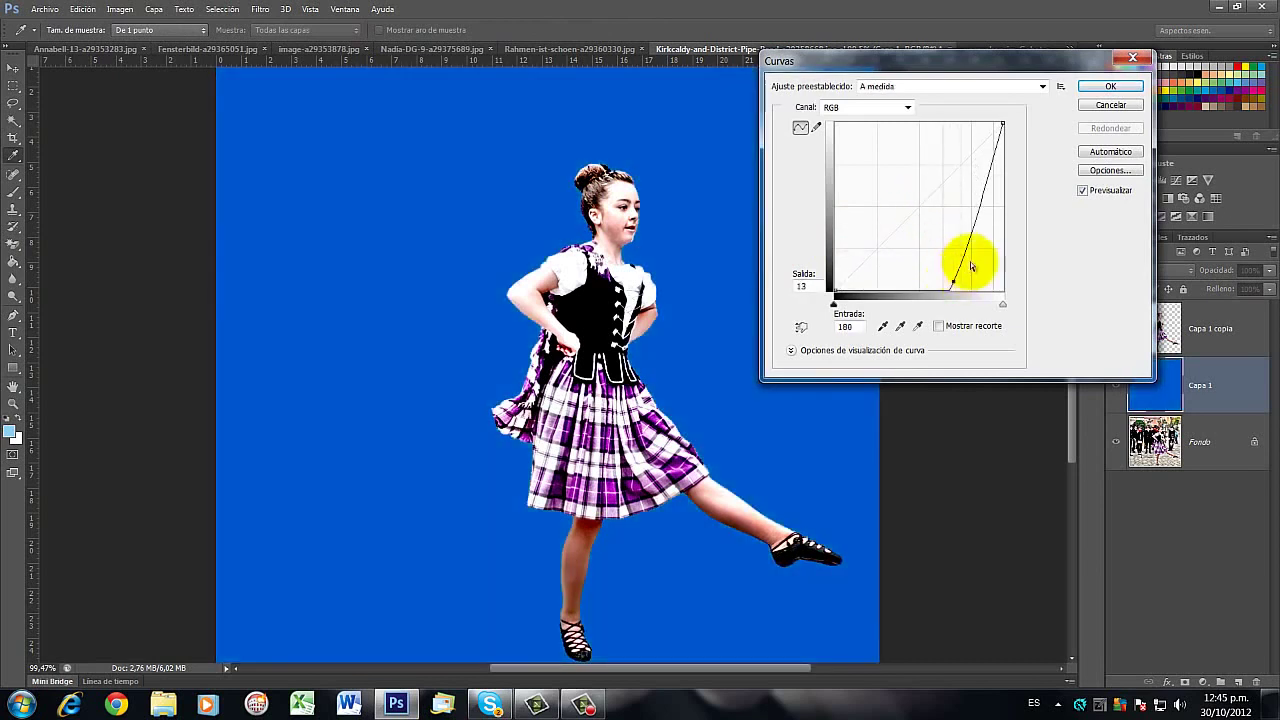
left_click(1097, 86)
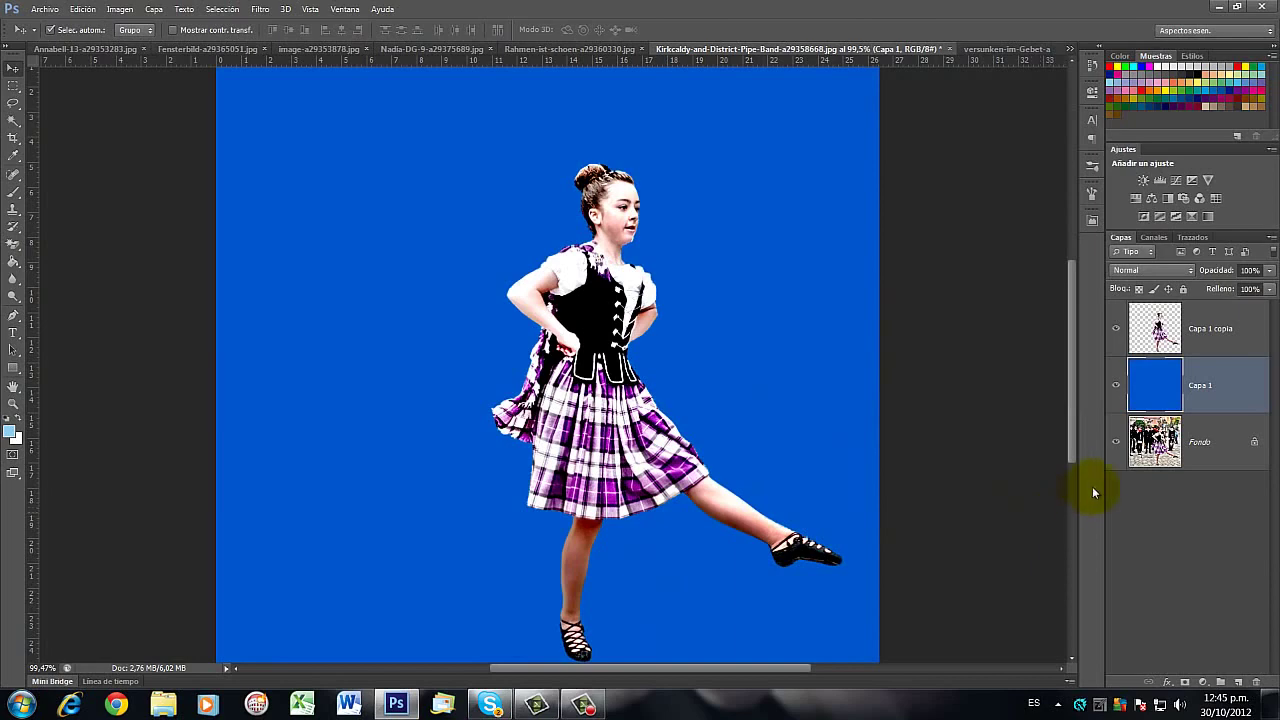
- Compare the cutout with Capa 1 hidden and shown, and examine the dancer's skirt and waist edges against the blue
left_click(1116, 386)
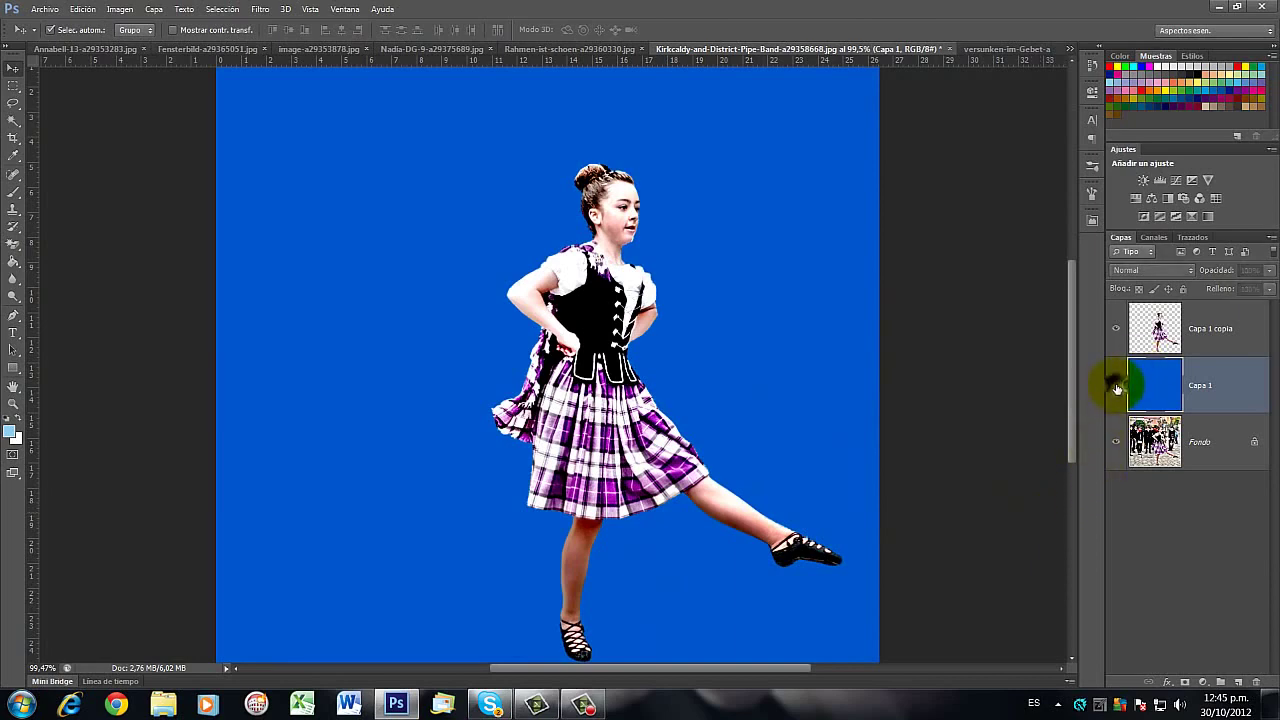
left_click(1116, 386)
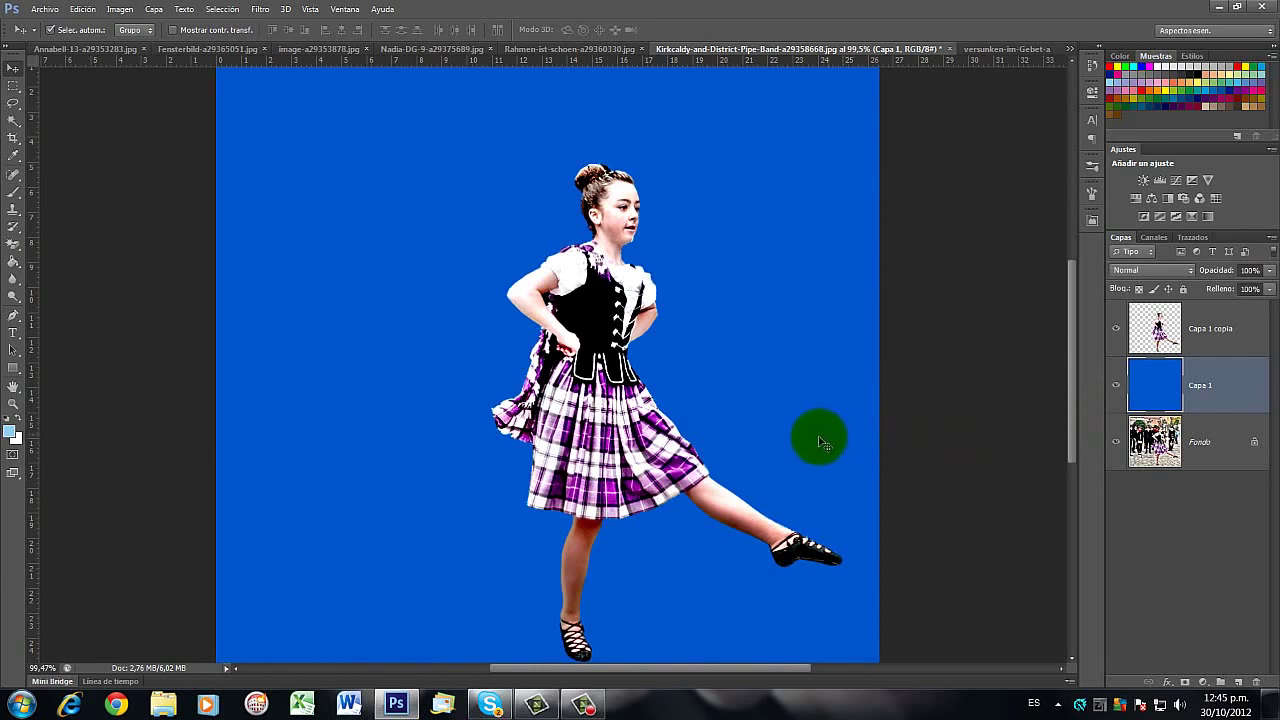
left_click_drag(680, 432, 655, 425)
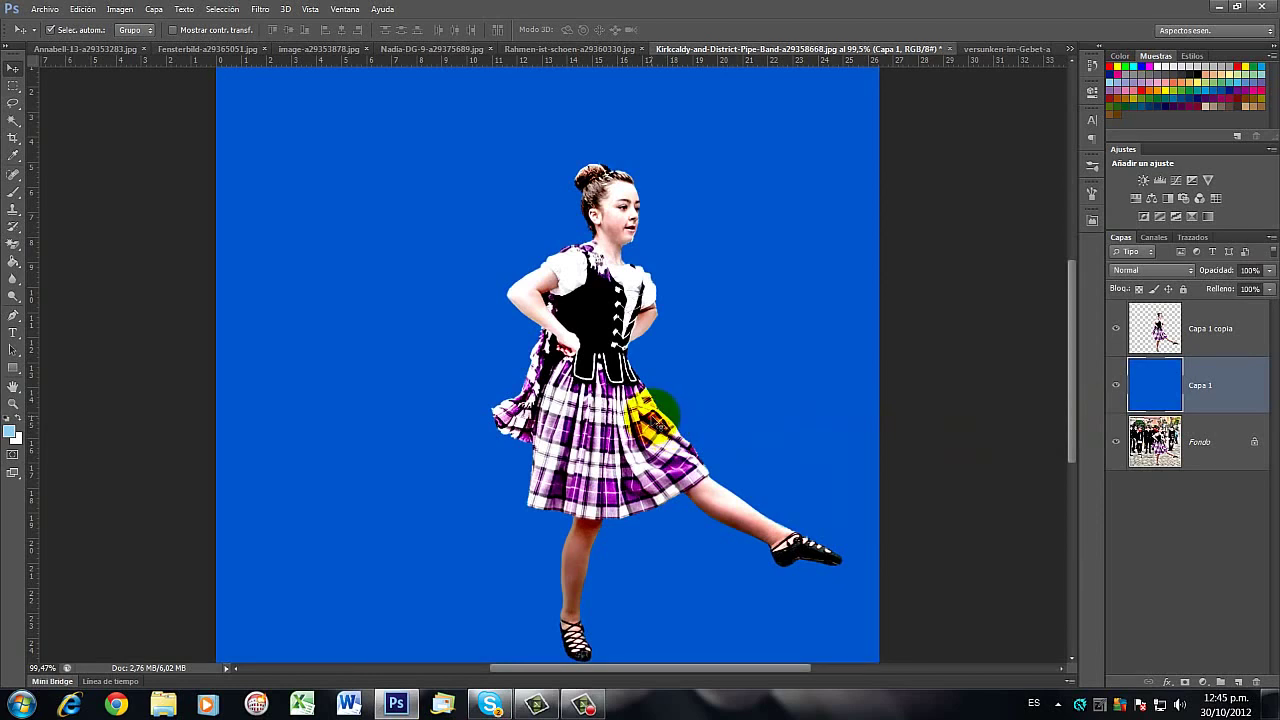
mouse_move(650, 418)
left_mouse_down()
mouse_move(634, 400)
mouse_move(645, 375)
left_mouse_up()
mouse_move(649, 323)
left_mouse_down()
mouse_move(625, 300)
mouse_move(610, 372)
mouse_move(635, 398)
mouse_move(638, 428)
mouse_move(601, 403)
left_mouse_up()
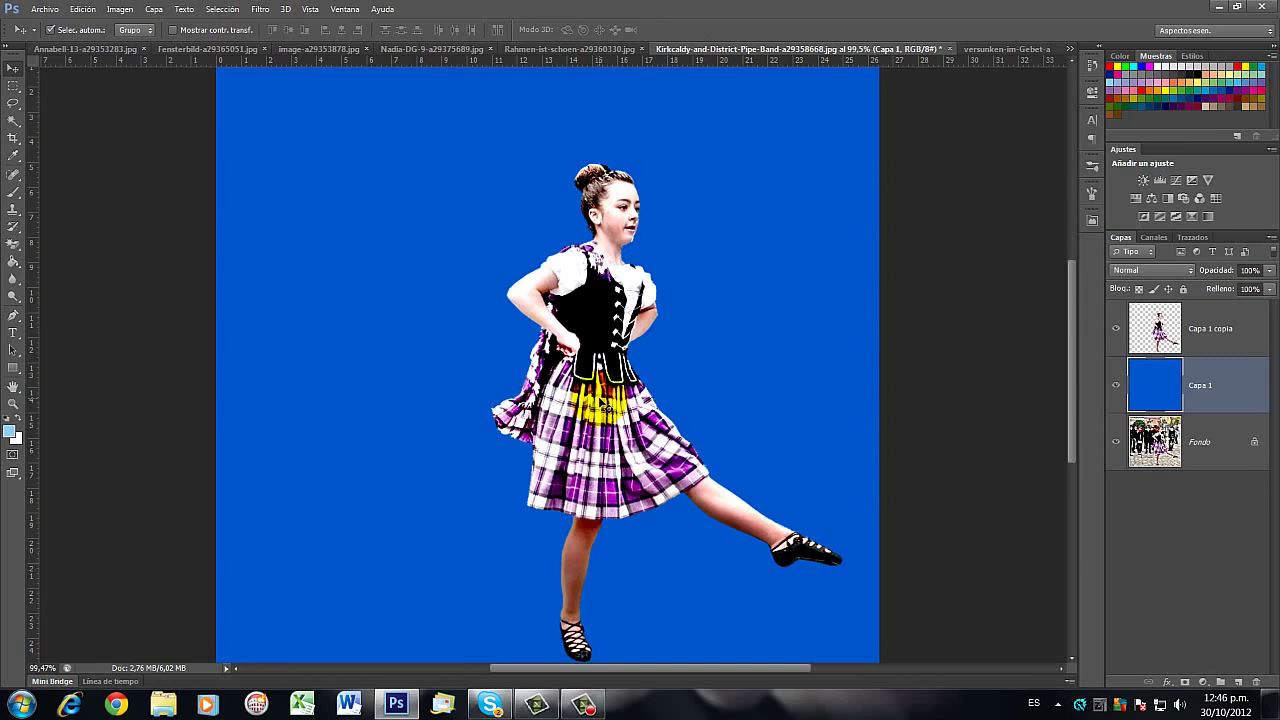
mouse_move(601, 404)
left_mouse_down()
mouse_move(550, 496)
mouse_move(548, 479)
mouse_move(580, 458)
mouse_move(709, 482)
mouse_move(656, 412)
left_mouse_up()
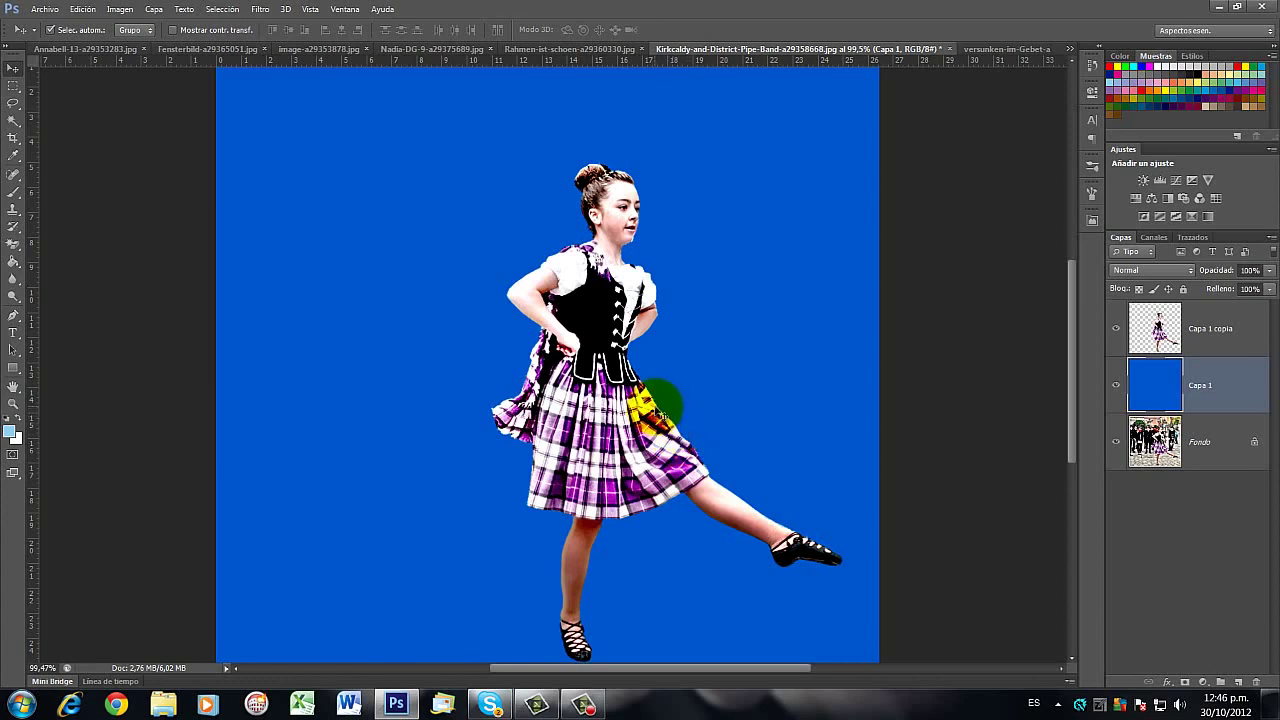
mouse_move(660, 412)
left_mouse_down()
mouse_move(675, 406)
mouse_move(650, 420)
left_mouse_up()
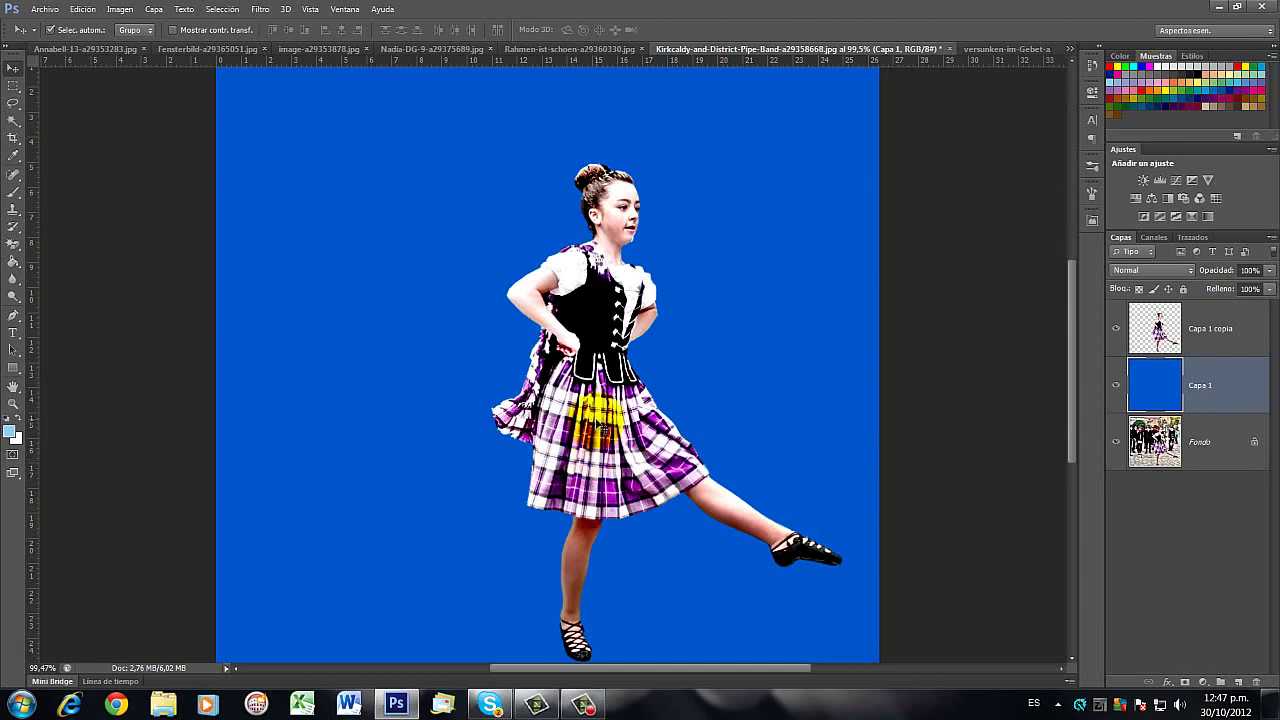
left_click(702, 177)
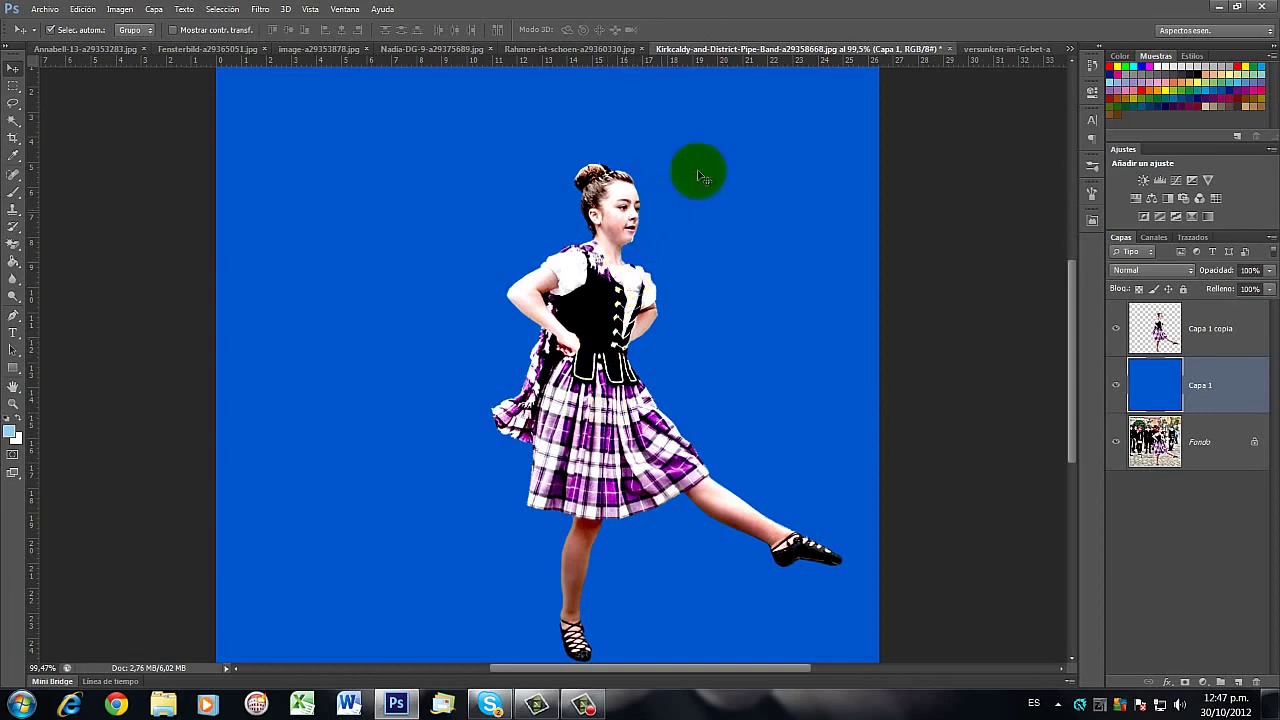
- Switch to the versunken-im-Gebet image, choose the Lasso tool, and examine the edges around the reader's hand, sleeve and book
left_click(983, 52)
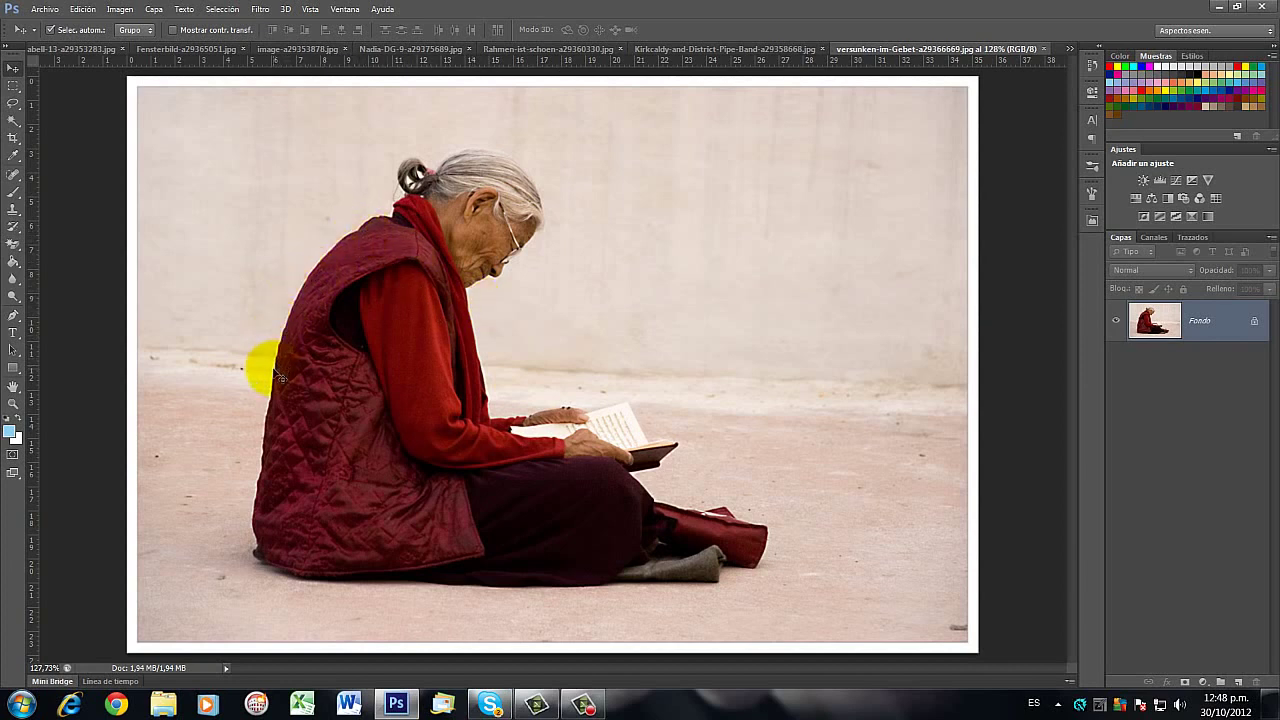
left_click(13, 104)
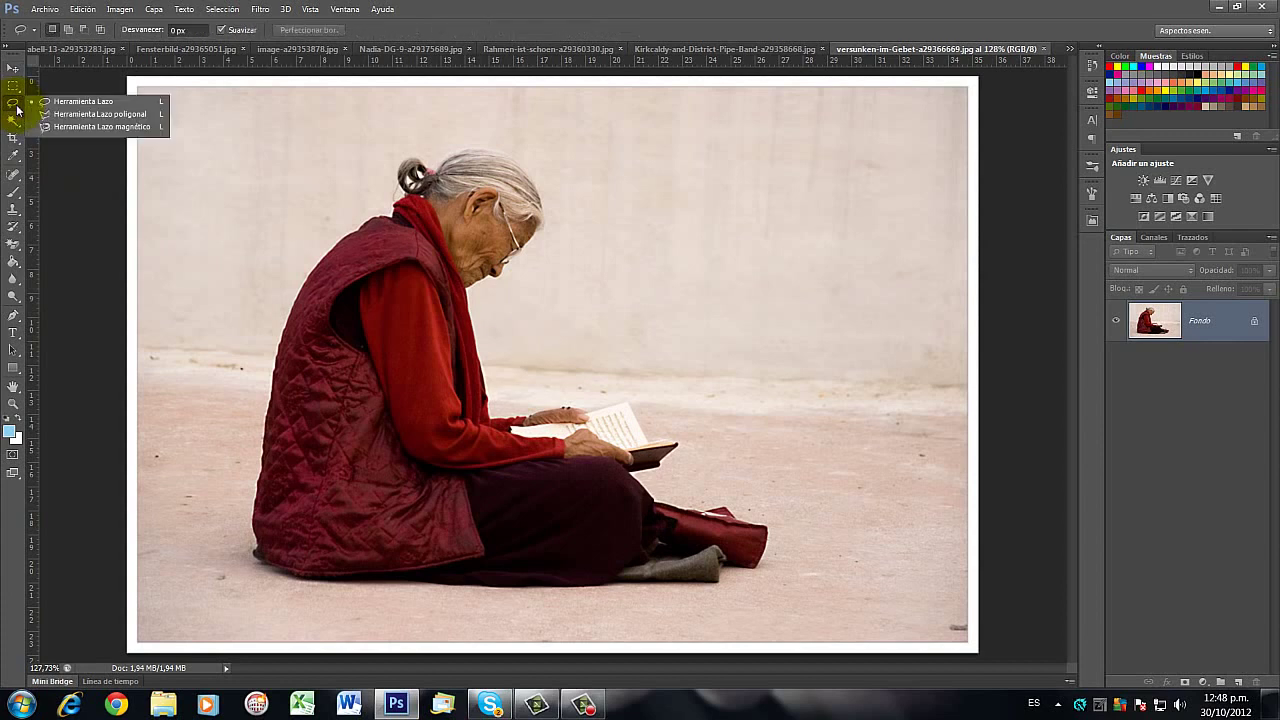
left_click(69, 104)
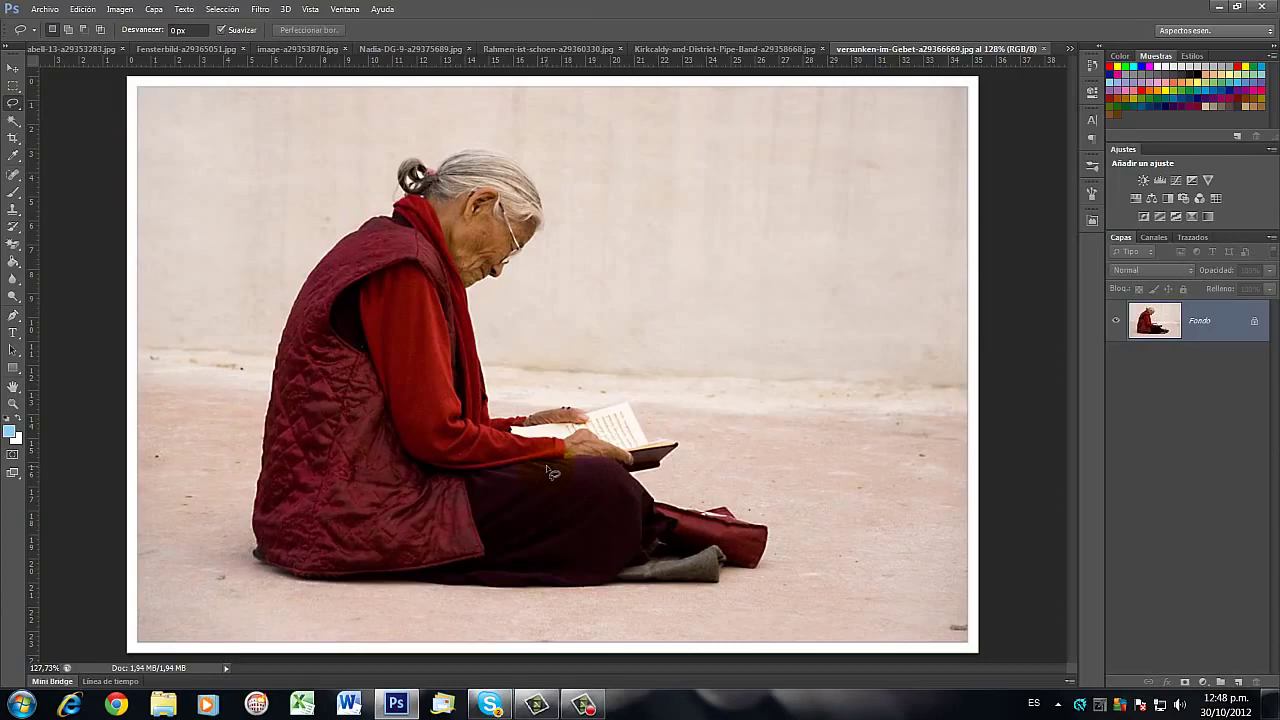
left_click_drag(551, 472, 578, 464)
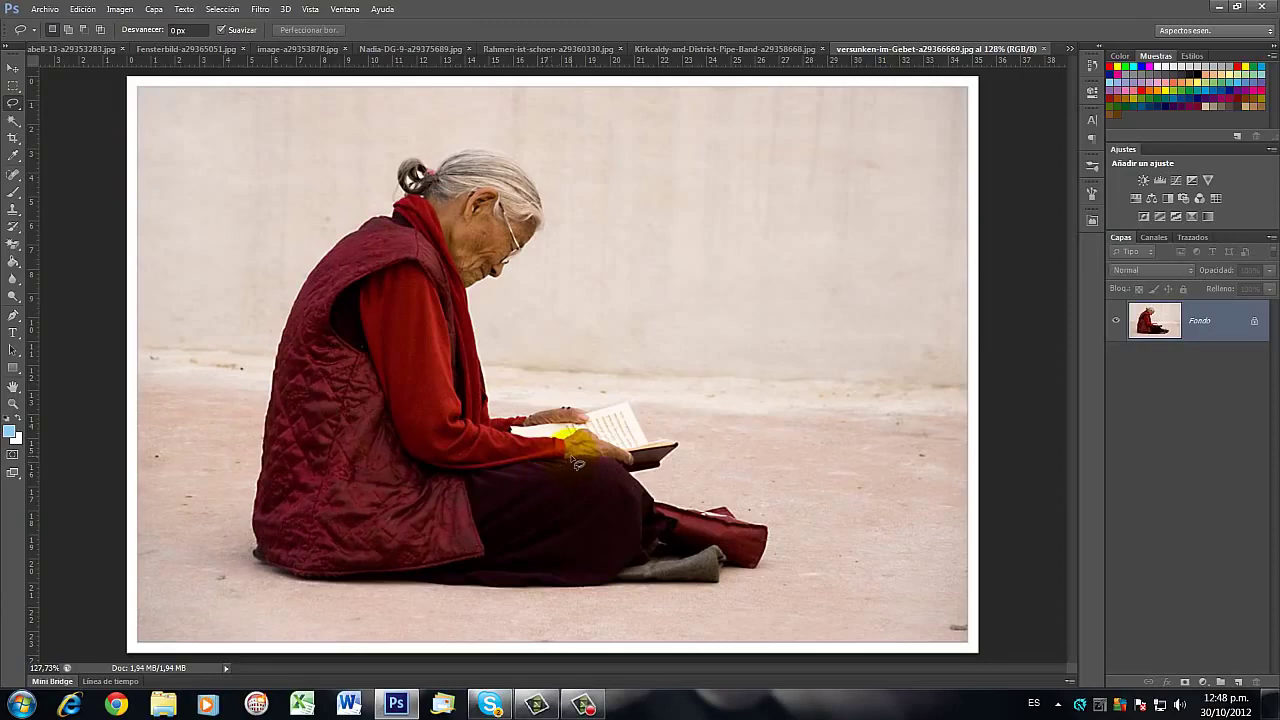
left_click_drag(578, 462, 583, 457)
left_click(557, 448)
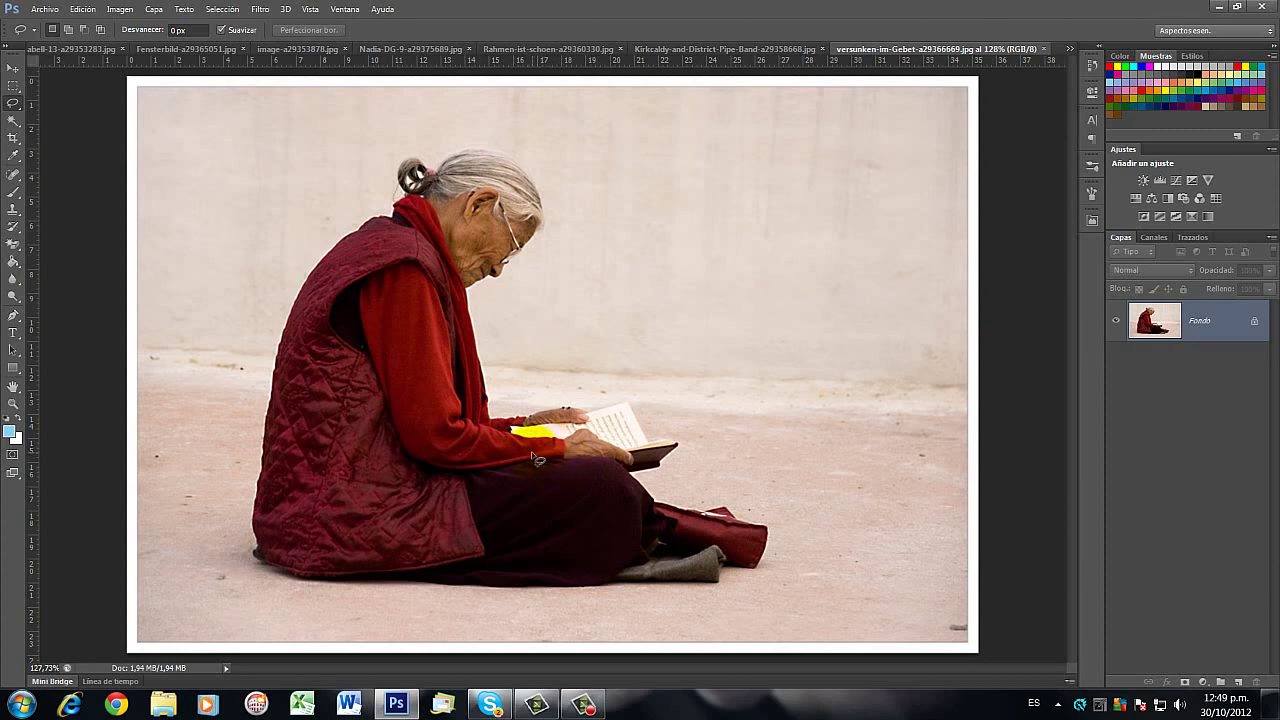
left_click(824, 201)
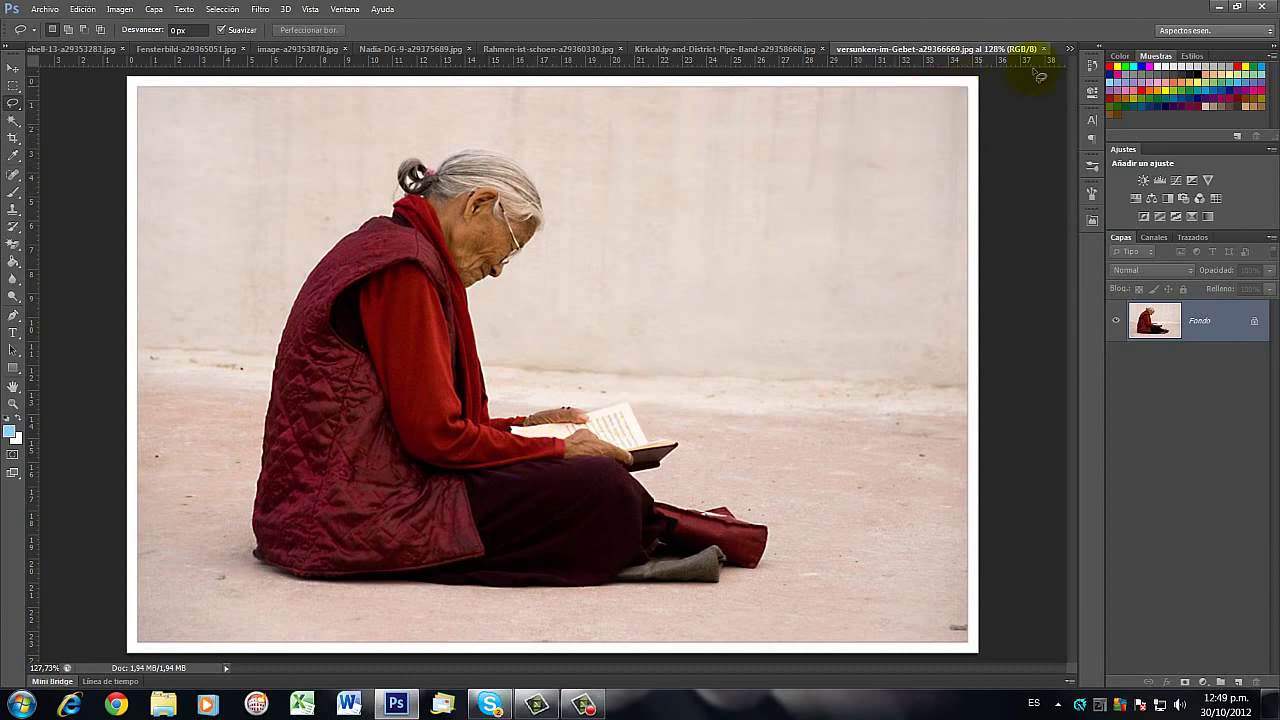
- Switch to the Rua image and duplicate its Fondo layer
left_click(1069, 48)
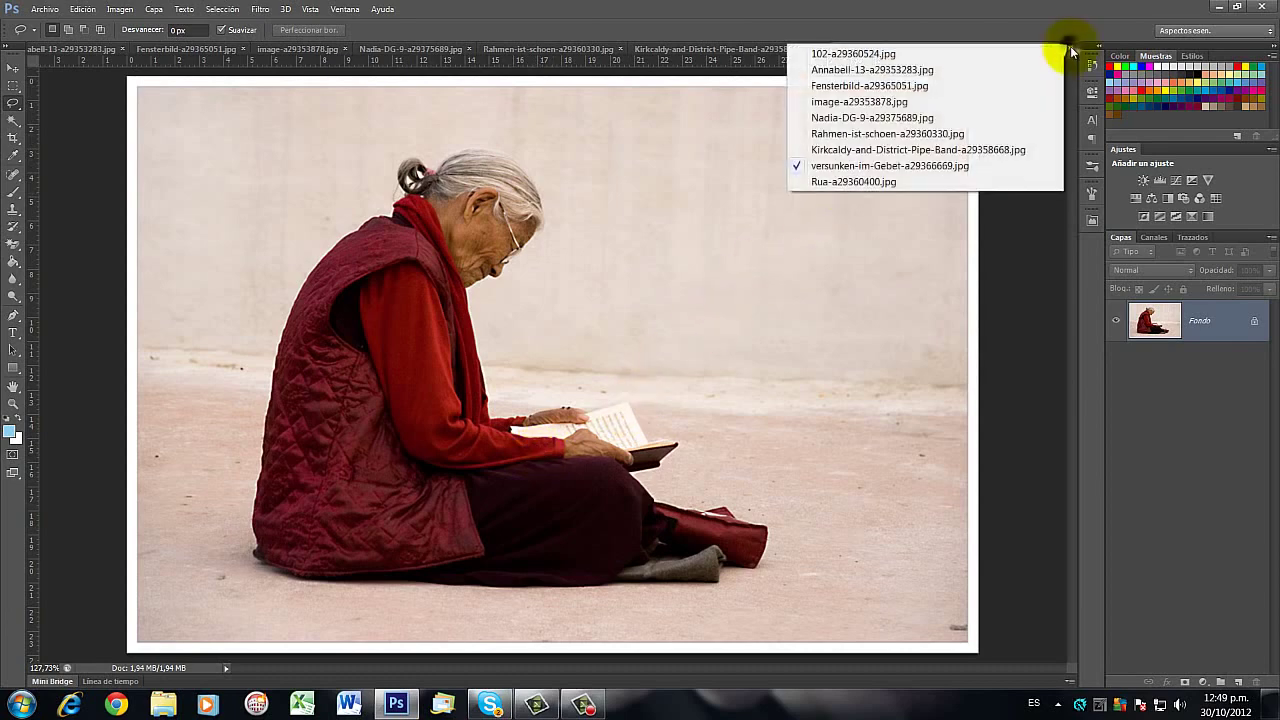
left_click(888, 182)
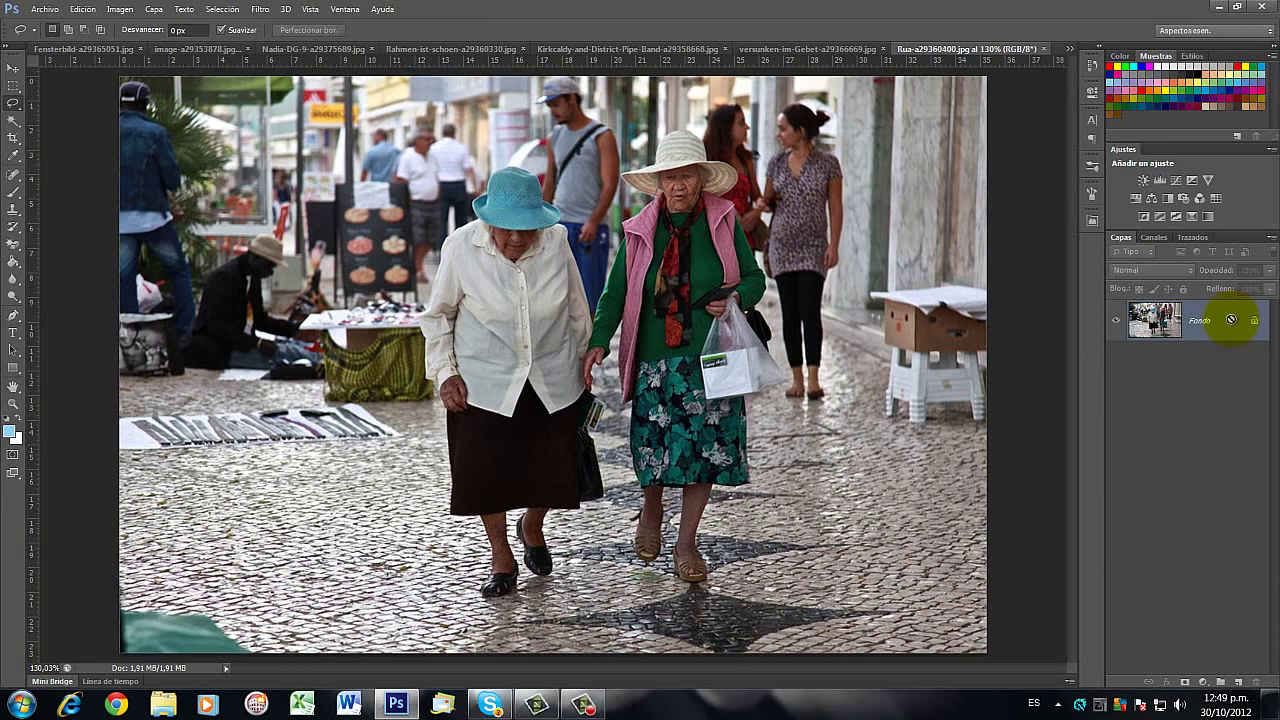
key("ctrl+j")
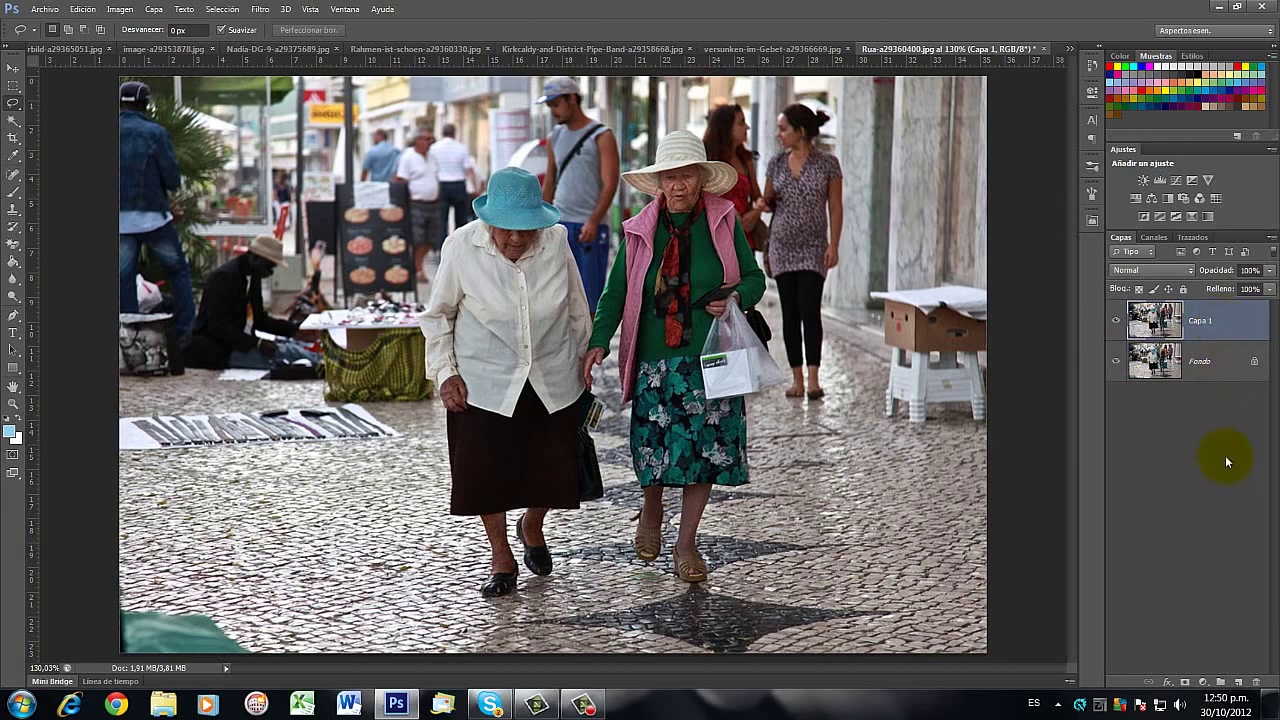
- Add an empty layer beneath Capa 1, fill it with solid blue, and make Capa 1 the active layer
left_click(1239, 684, "ctrl")
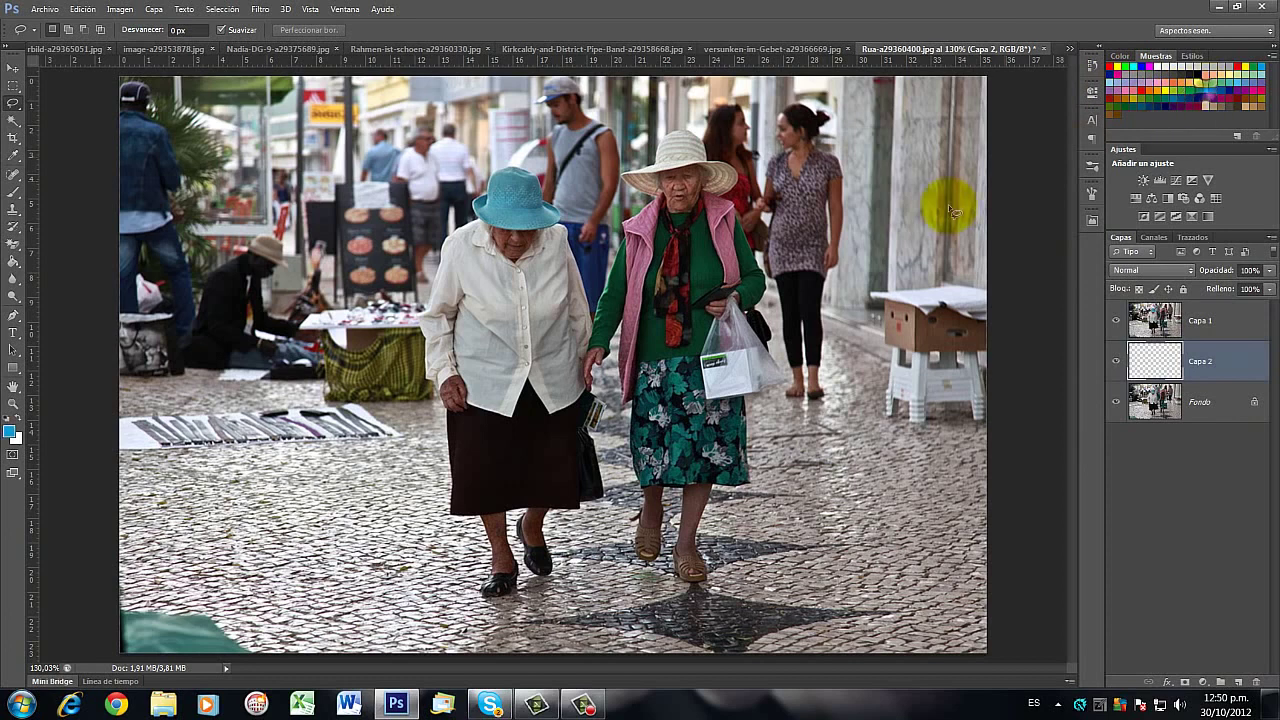
key("g")
left_click(856, 240)
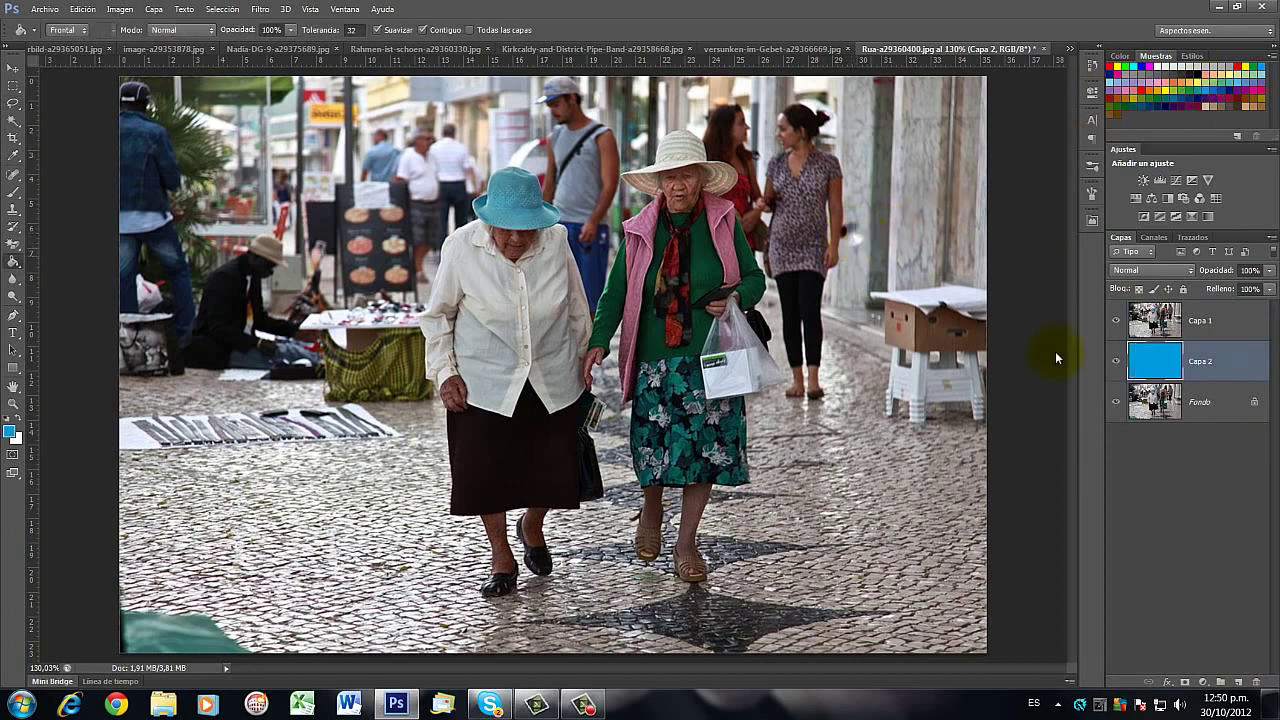
key("v")
left_click(1219, 324)
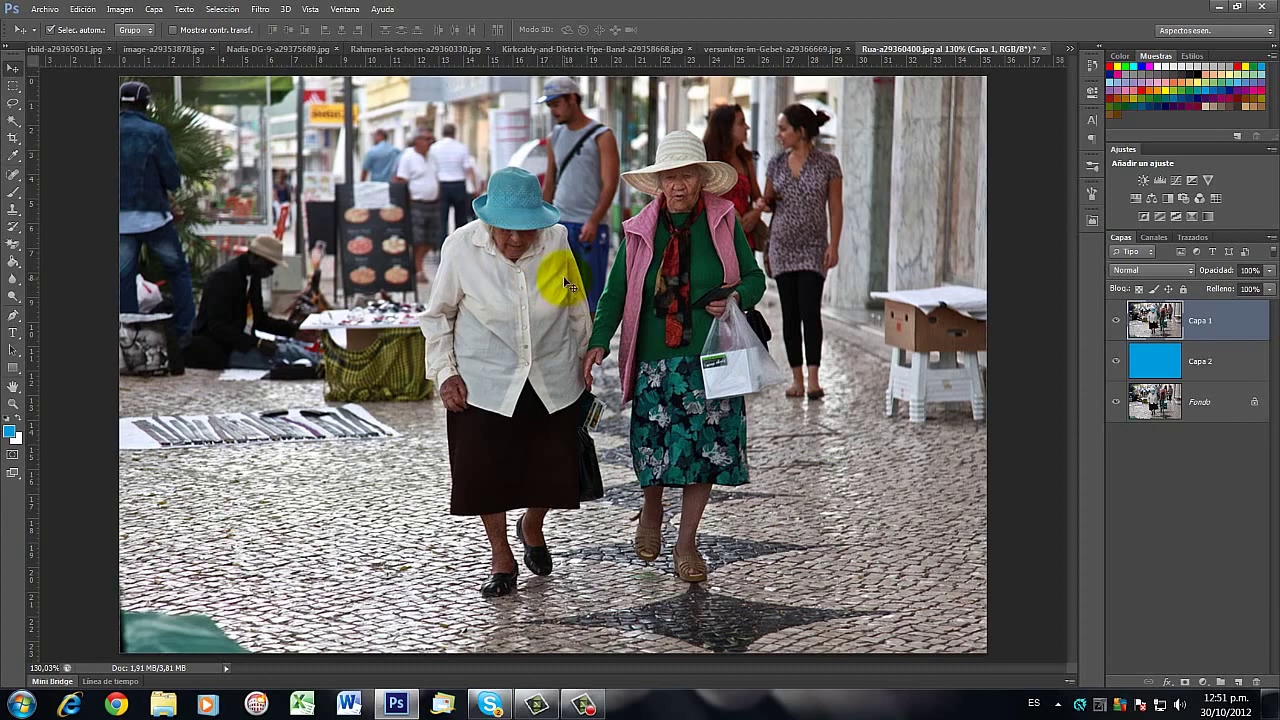
- Sharpen Capa 1 with the Enfocar filter
left_click(263, 12)
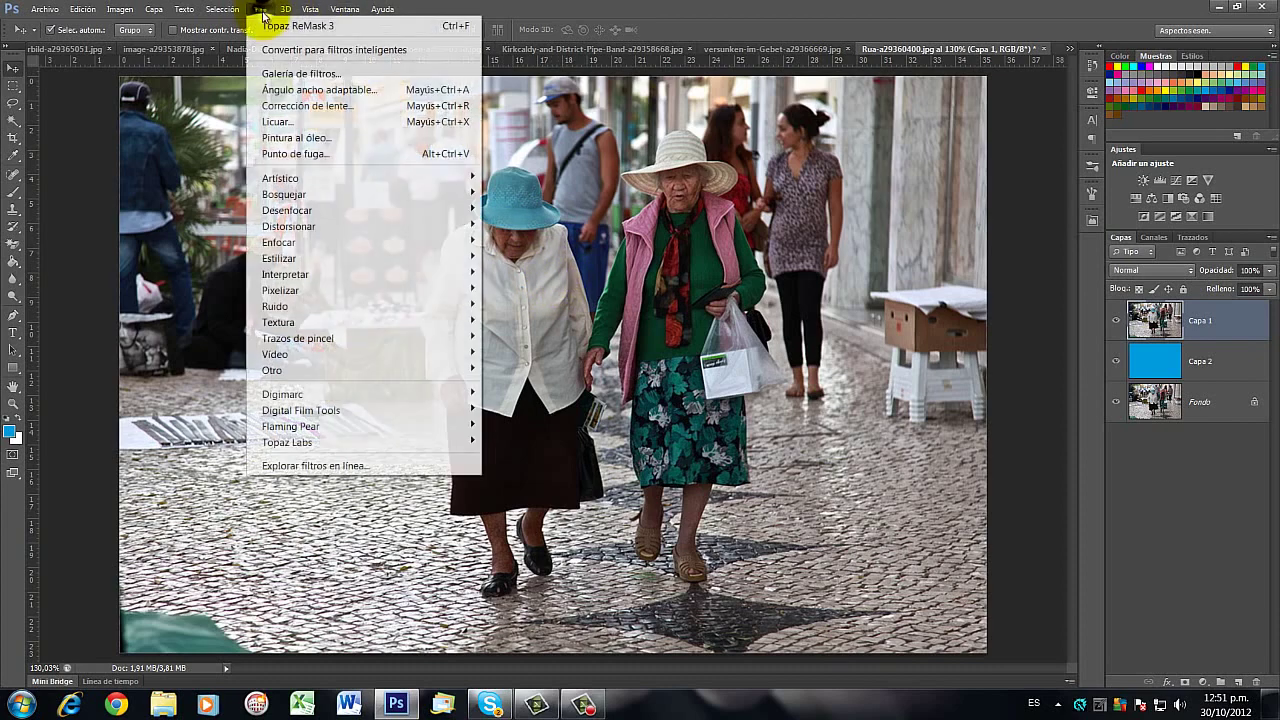
mouse_move(371, 251)
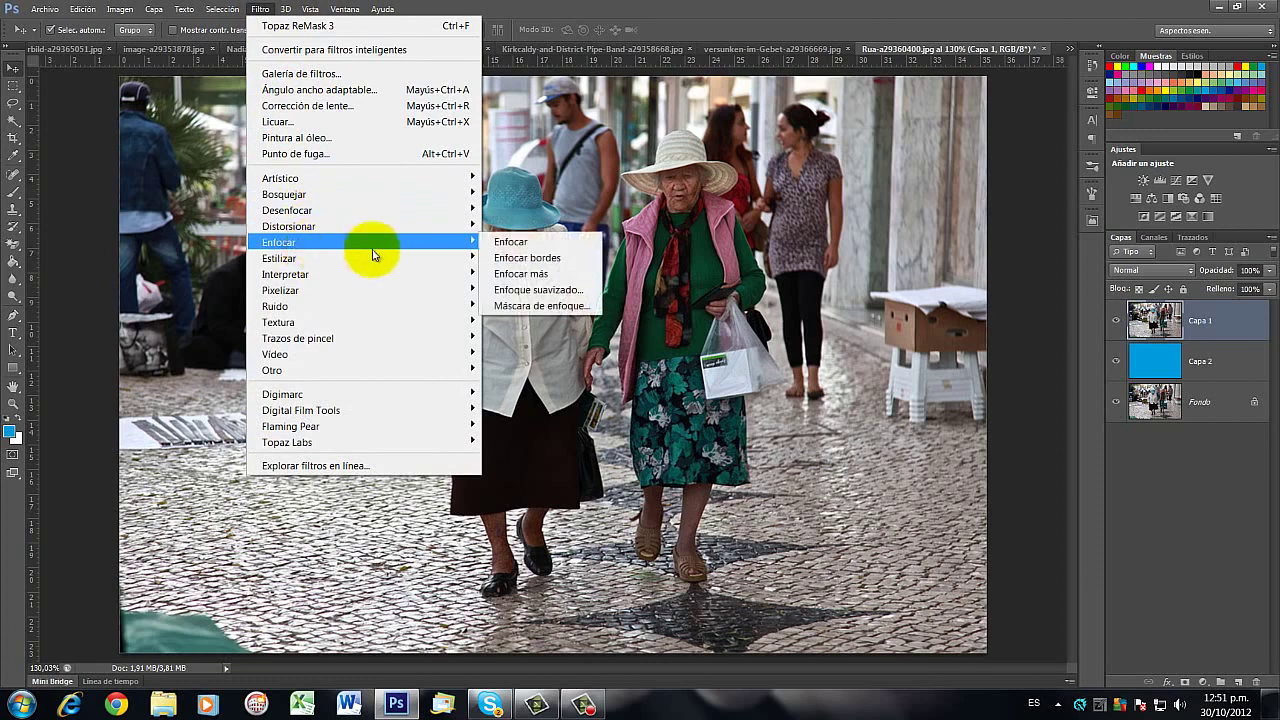
left_click(510, 246)
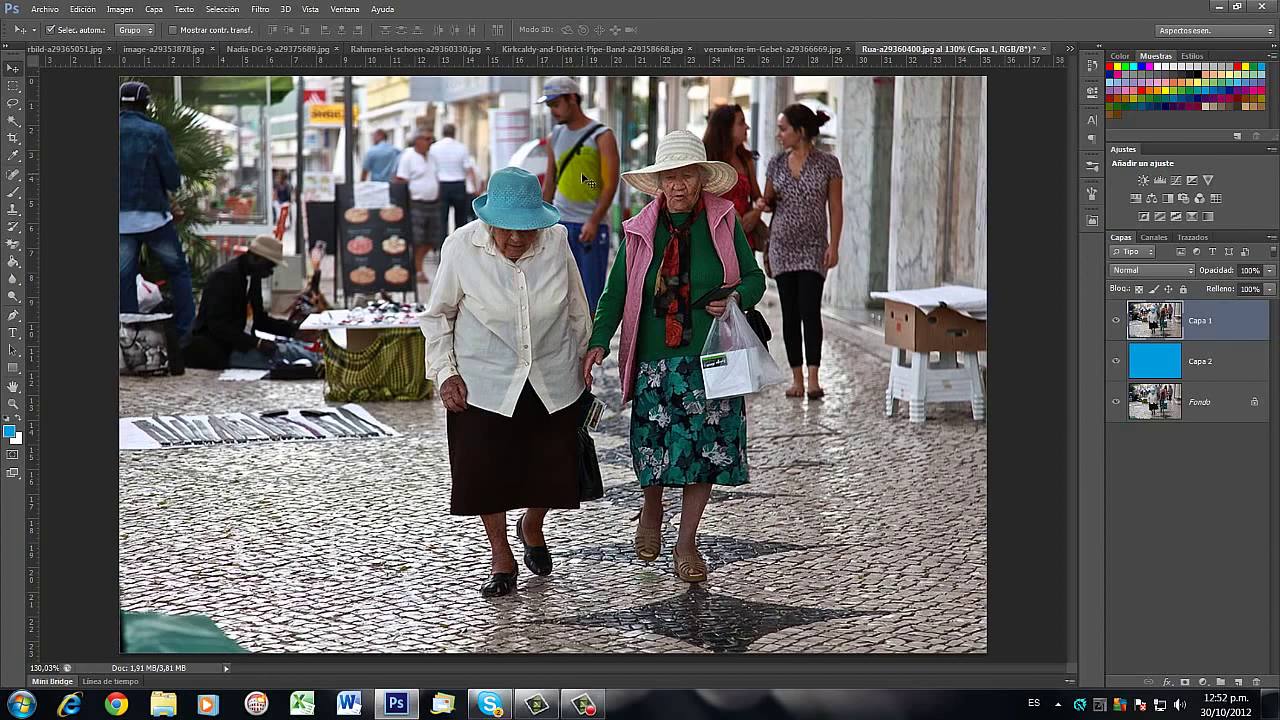
- Launch the Topaz ReMask 3 filter on Capa 1
left_click(259, 10)
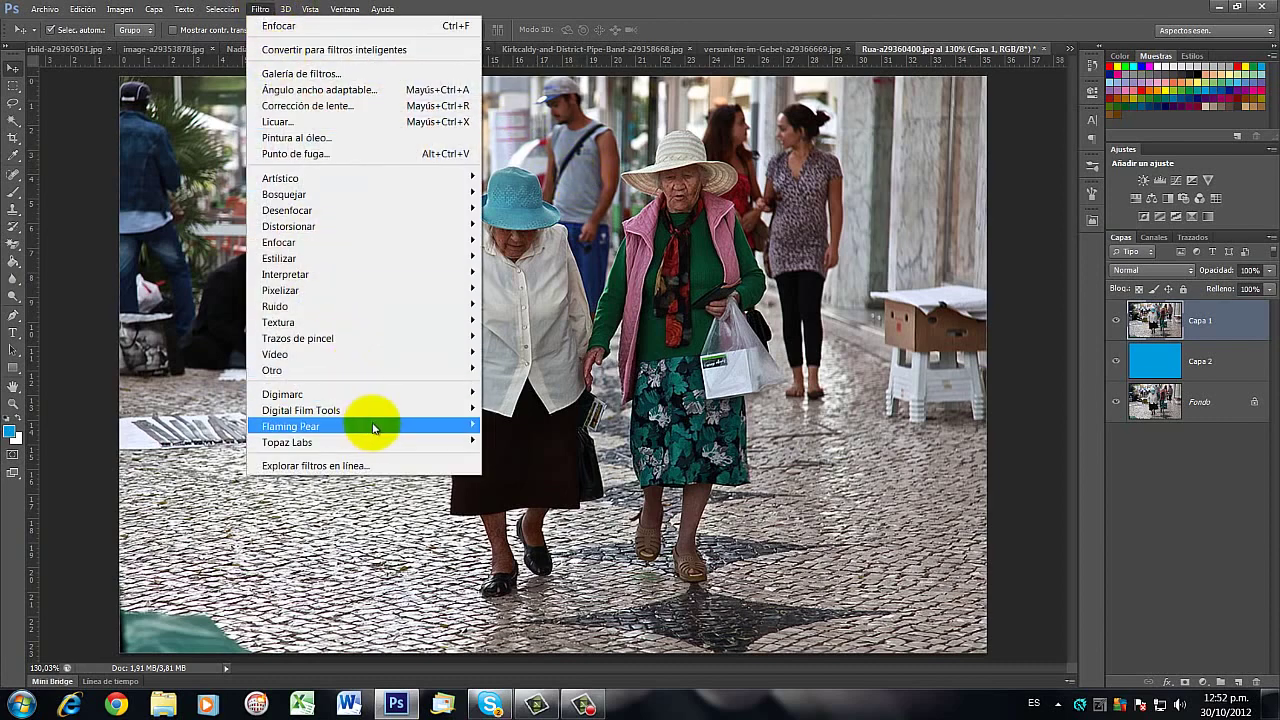
mouse_move(377, 429)
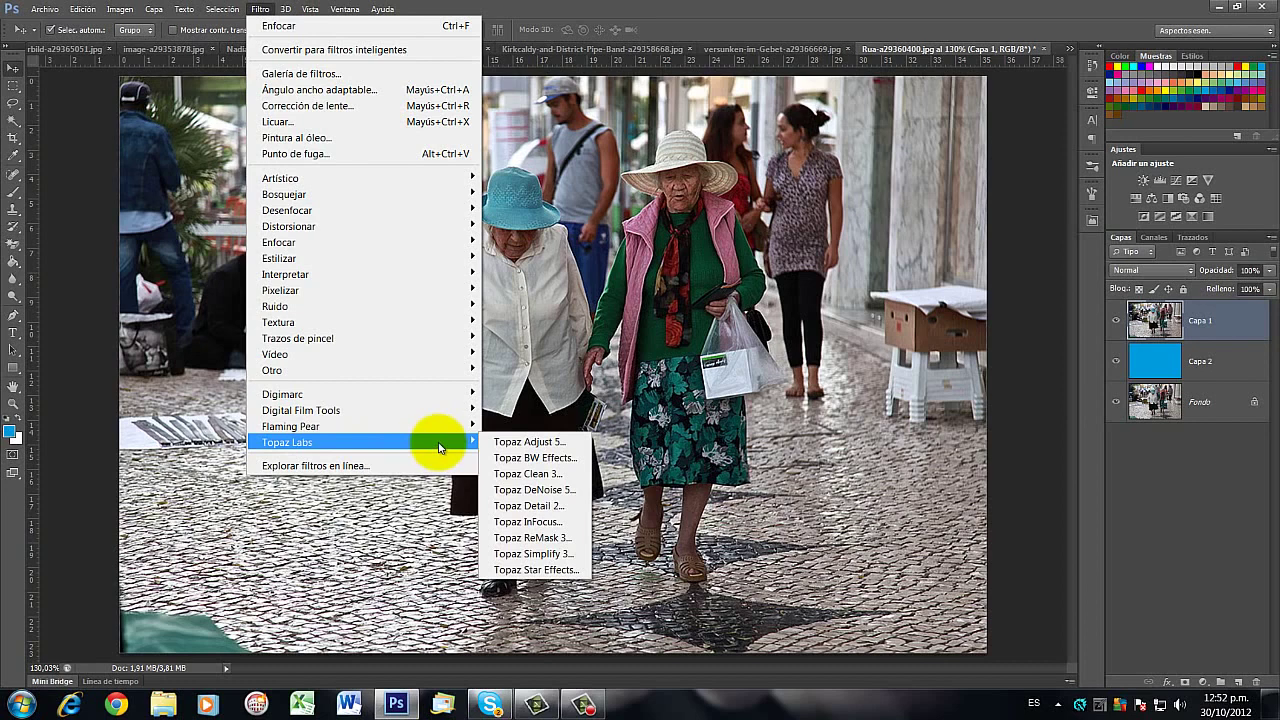
left_click(540, 538)
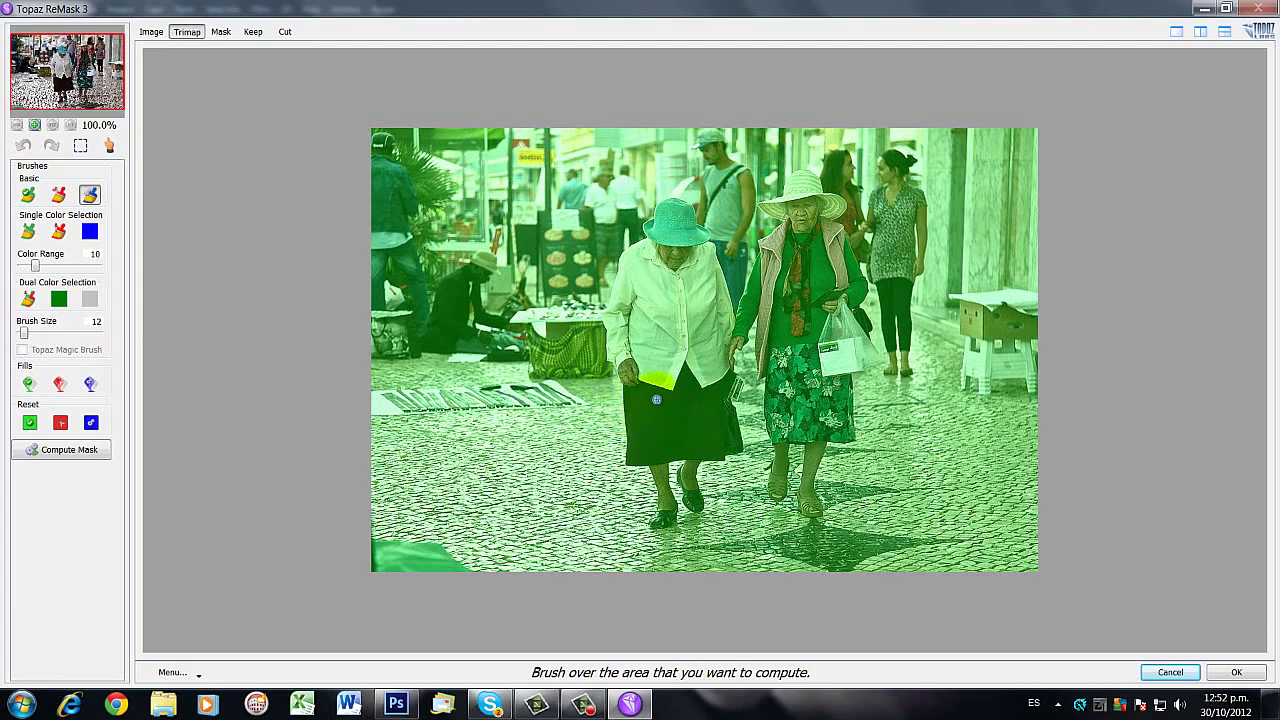
- Trace the blue-hatted woman's outline with the compute brush at size 12, from the hand beside the market stall up her sleeve and around her hat
left_click(33, 125)
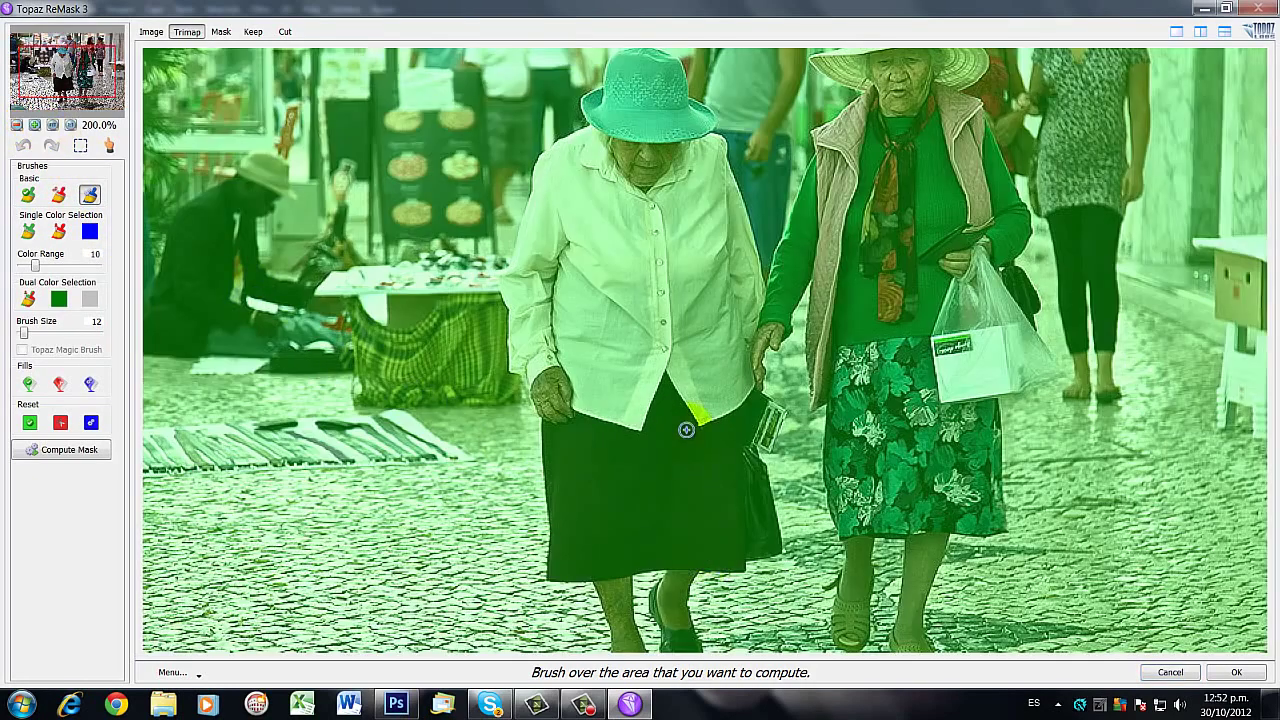
key("space")
left_click_drag(649, 450, 632, 436)
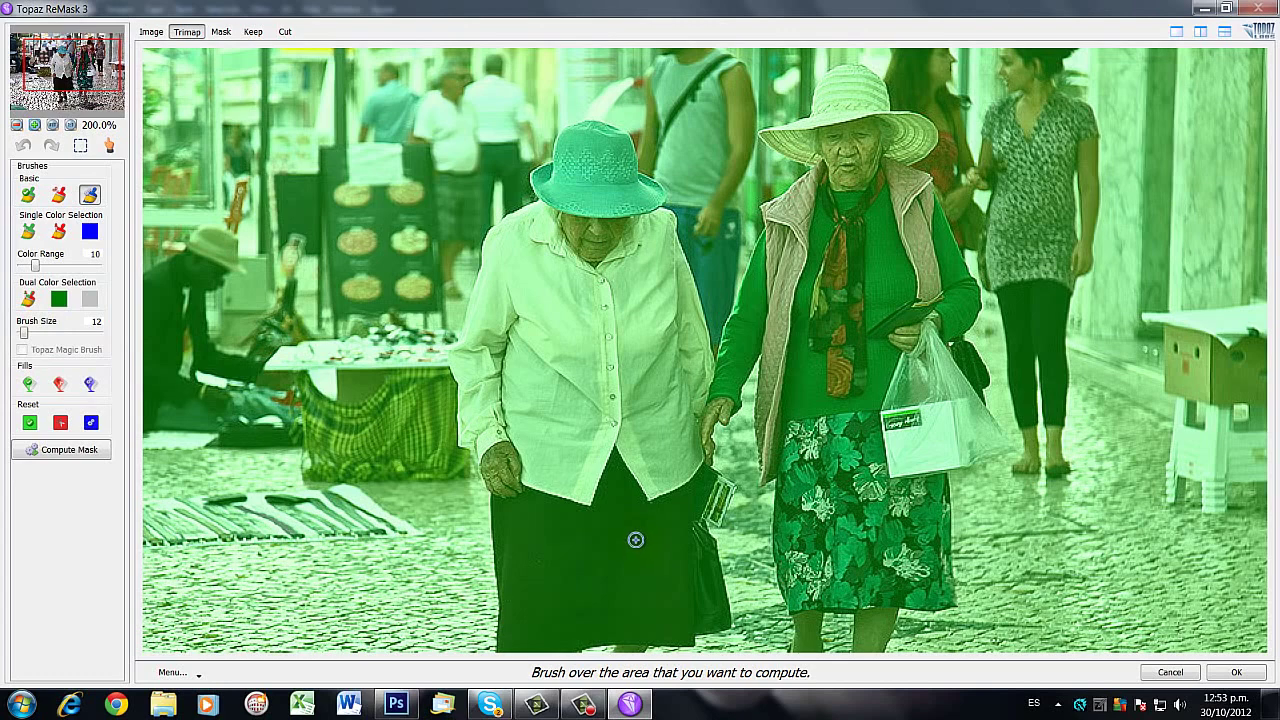
left_click_drag(676, 490, 703, 465)
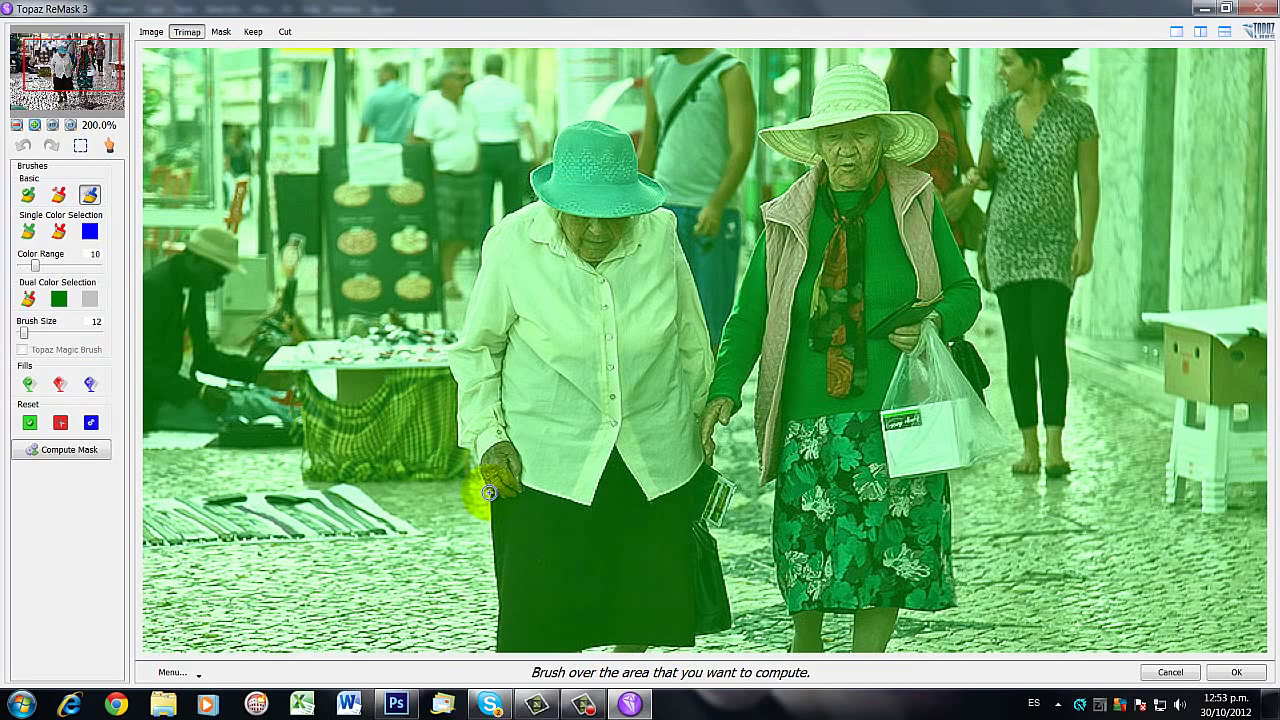
mouse_move(489, 492)
left_mouse_down()
mouse_move(463, 447)
mouse_move(461, 384)
mouse_move(460, 451)
mouse_move(457, 388)
left_mouse_up()
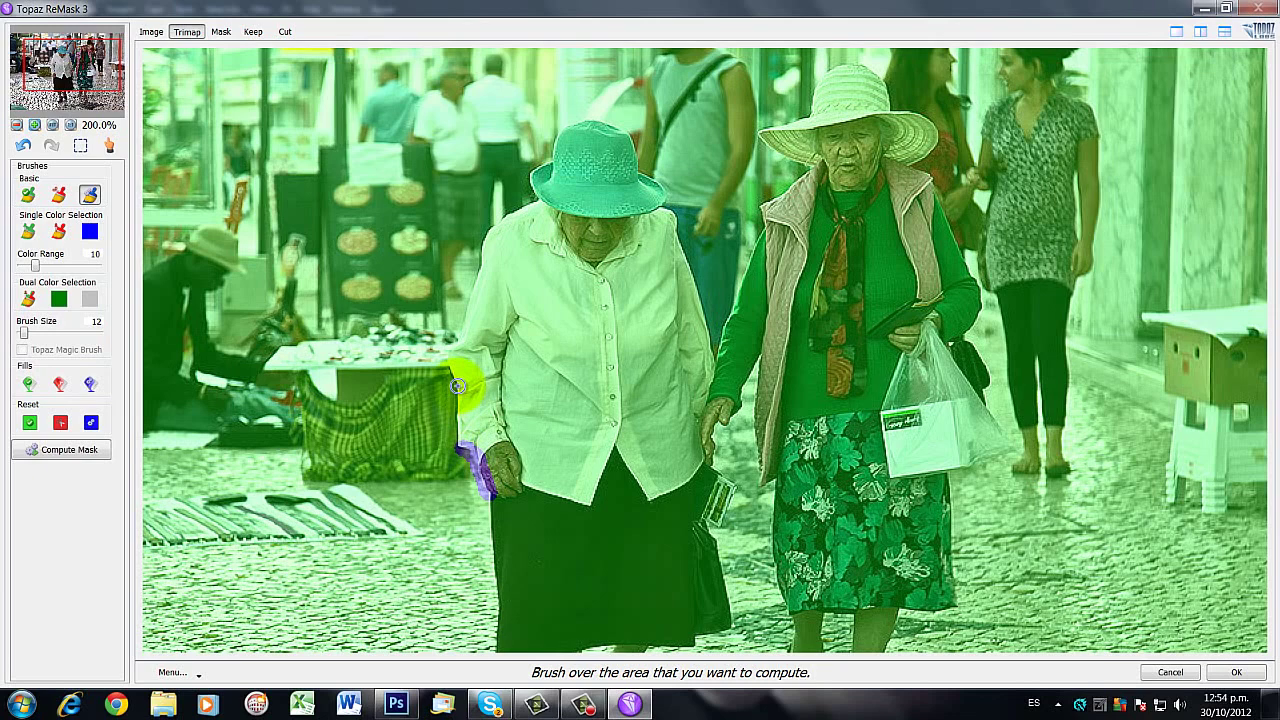
left_click_drag(457, 386, 457, 448)
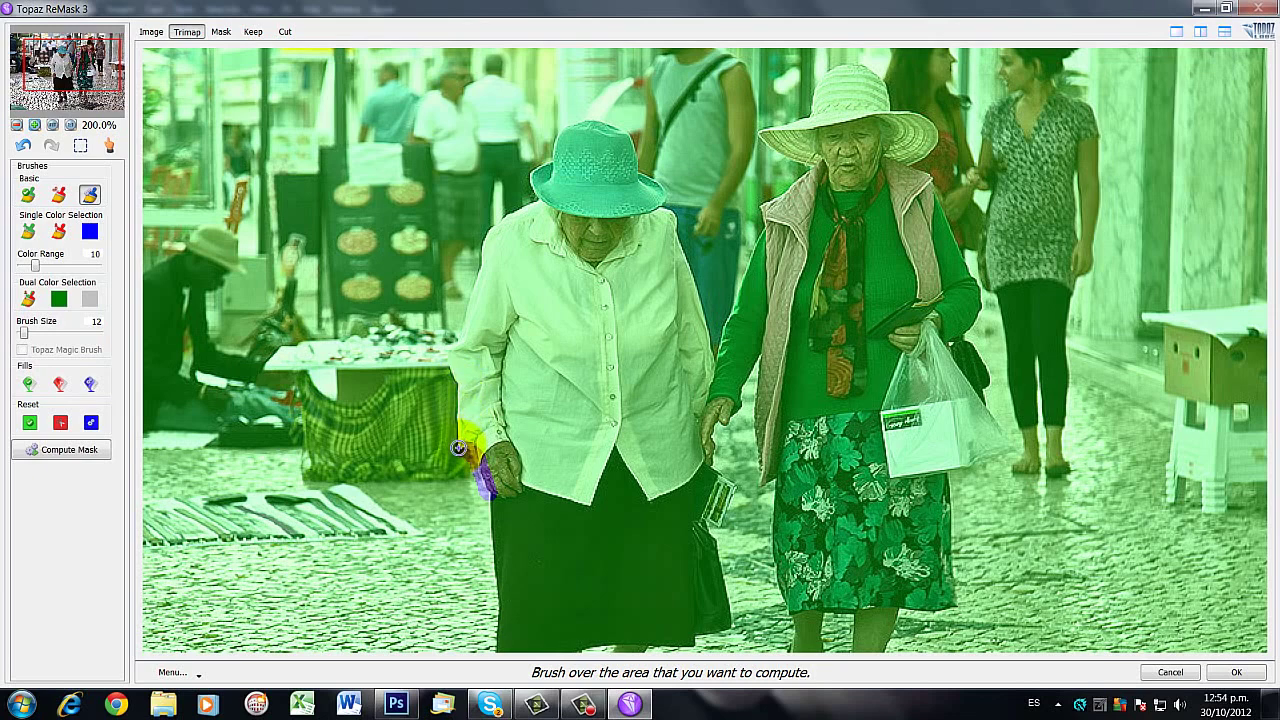
left_click_drag(457, 448, 456, 386)
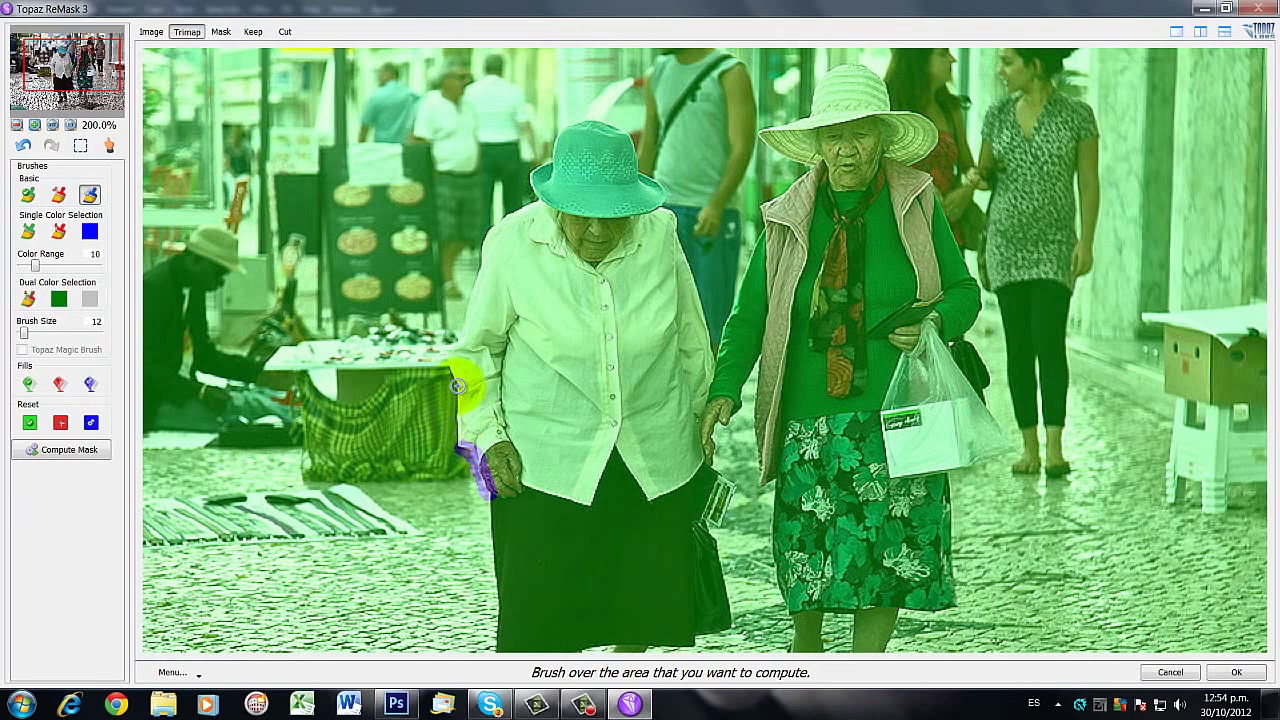
mouse_move(457, 386)
left_mouse_down()
mouse_move(460, 450)
mouse_move(459, 384)
left_mouse_up()
mouse_move(458, 385)
left_mouse_down()
mouse_move(459, 450)
mouse_move(448, 355)
mouse_move(460, 352)
mouse_move(485, 234)
left_mouse_up()
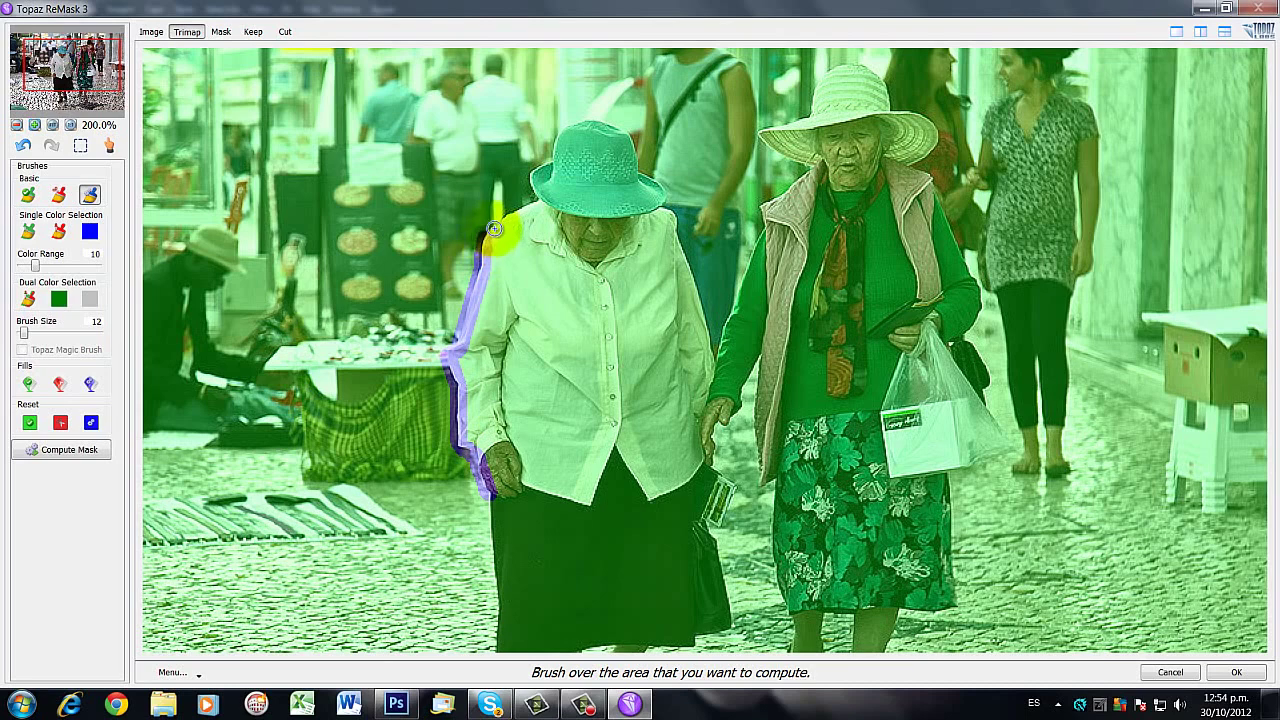
left_click_drag(486, 235, 529, 213)
mouse_move(534, 193)
left_mouse_down()
mouse_move(555, 126)
mouse_move(578, 117)
mouse_move(609, 122)
mouse_move(638, 155)
mouse_move(645, 255)
mouse_move(643, 177)
mouse_move(664, 192)
mouse_move(658, 210)
mouse_move(673, 203)
left_mouse_up()
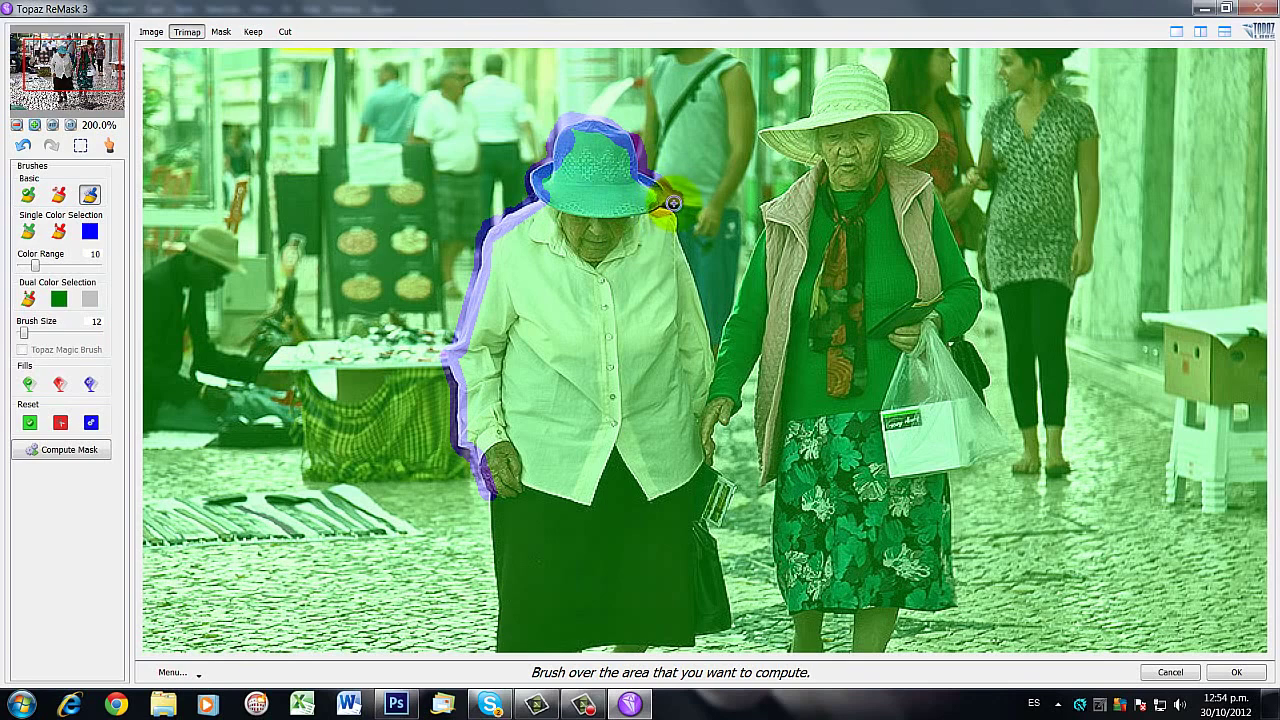
- Continue the compute outline from the hat brim down her other sleeve and along the blouse hem, closing it at the starting hand
key("k")
mouse_move(680, 204)
left_mouse_down()
mouse_move(673, 170)
mouse_move(677, 229)
left_mouse_up()
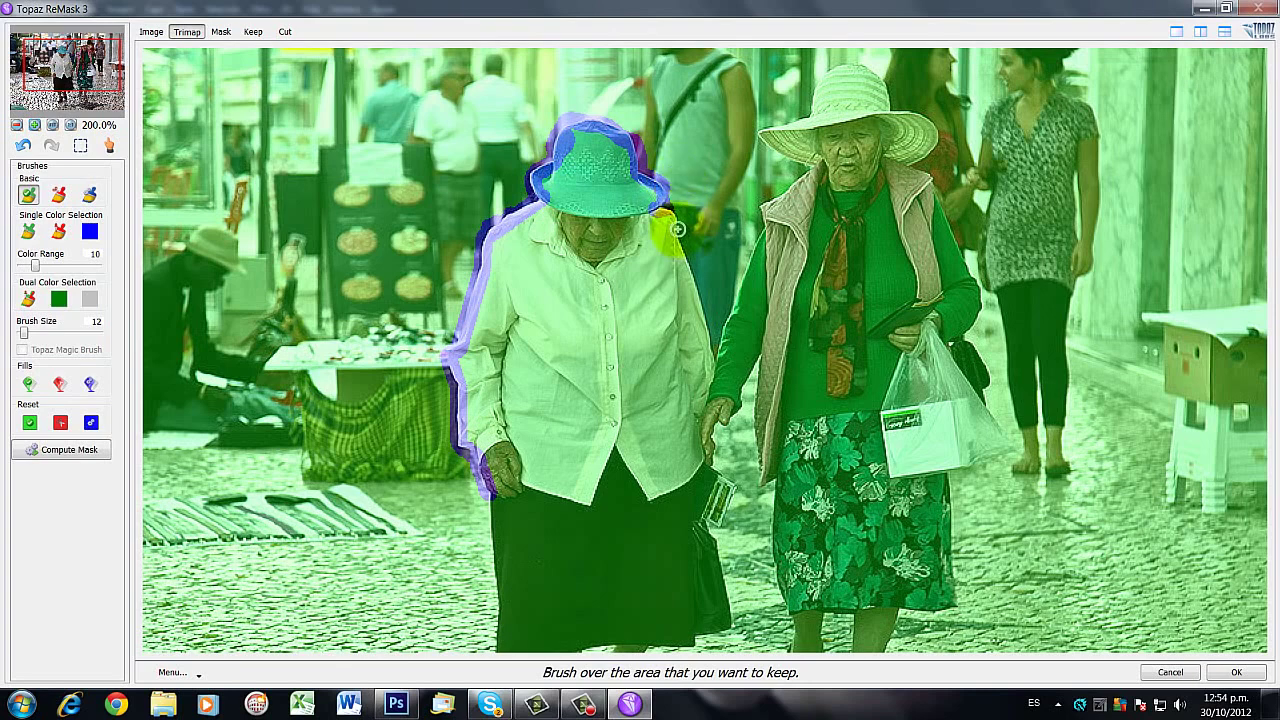
key("c")
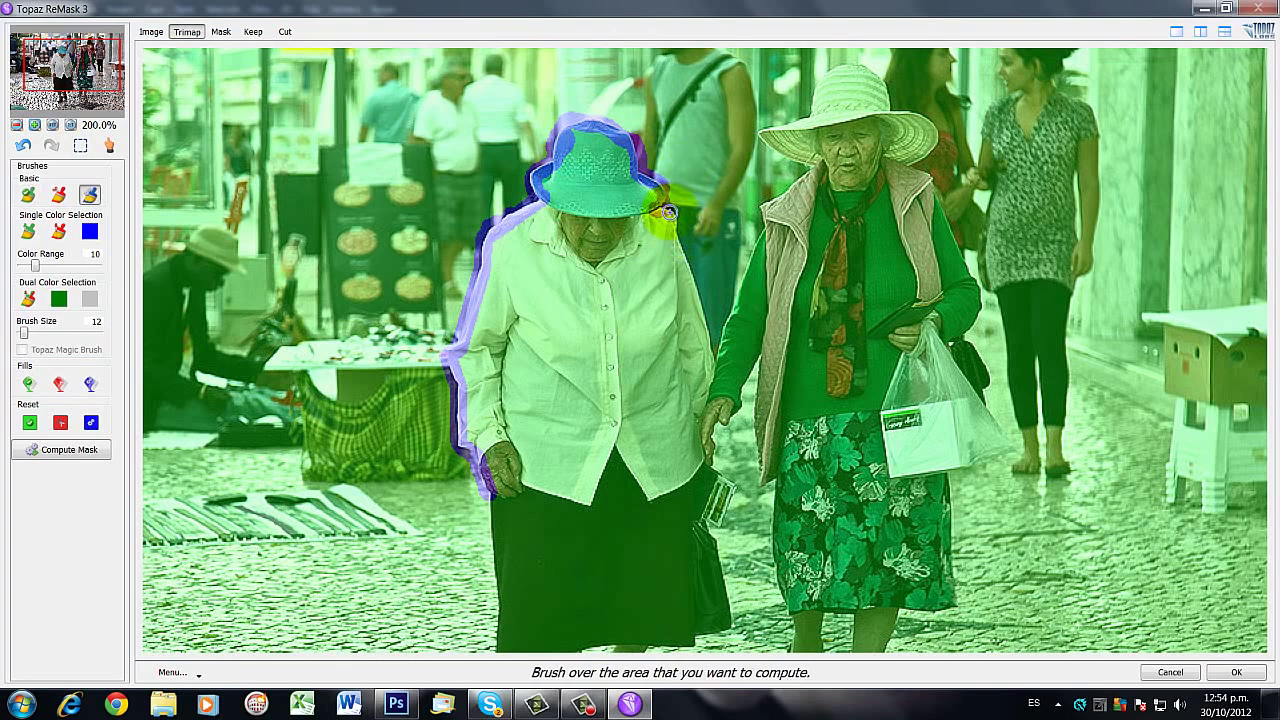
mouse_move(673, 217)
left_mouse_down()
mouse_move(715, 361)
mouse_move(696, 481)
mouse_move(650, 502)
mouse_move(614, 440)
mouse_move(589, 517)
mouse_move(586, 503)
mouse_move(541, 505)
mouse_move(524, 481)
mouse_move(484, 487)
left_mouse_up()
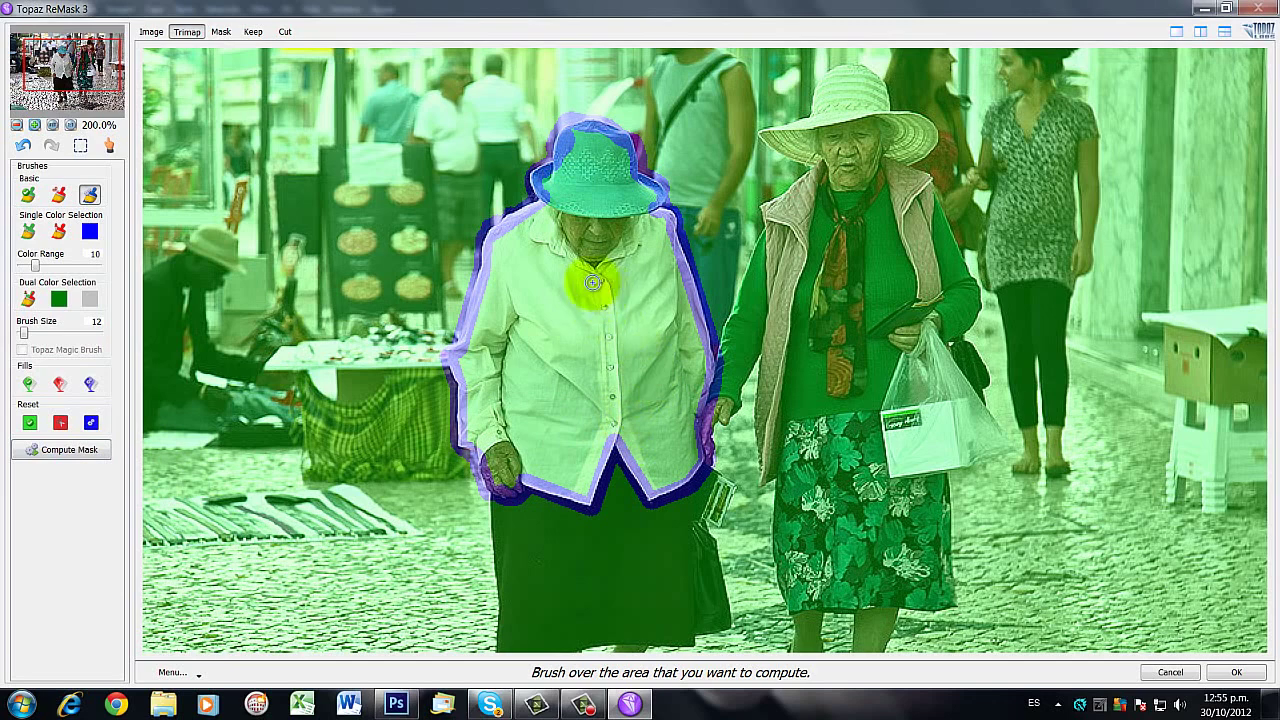
- Touch up the outline around the hat's crown and brim with the keep and compute brushes
mouse_move(564, 202)
left_mouse_down()
mouse_move(570, 153)
mouse_move(541, 146)
mouse_move(576, 110)
left_mouse_up()
key("k")
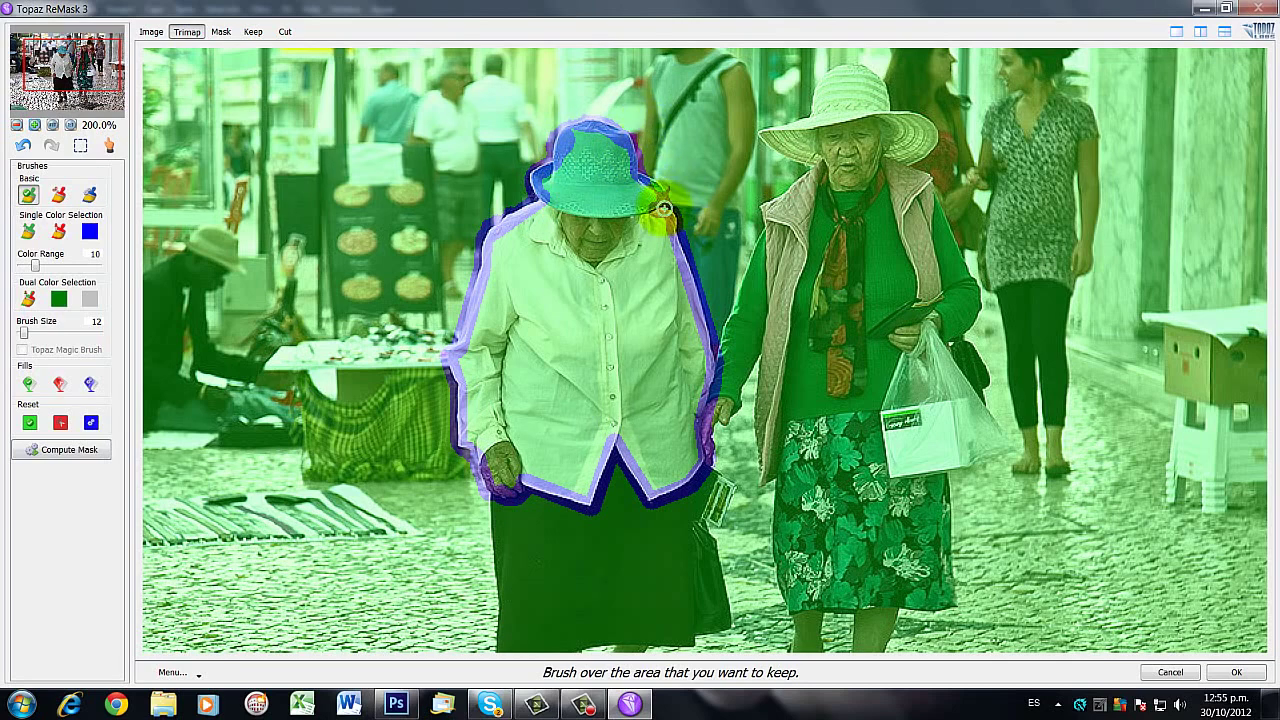
key("3")
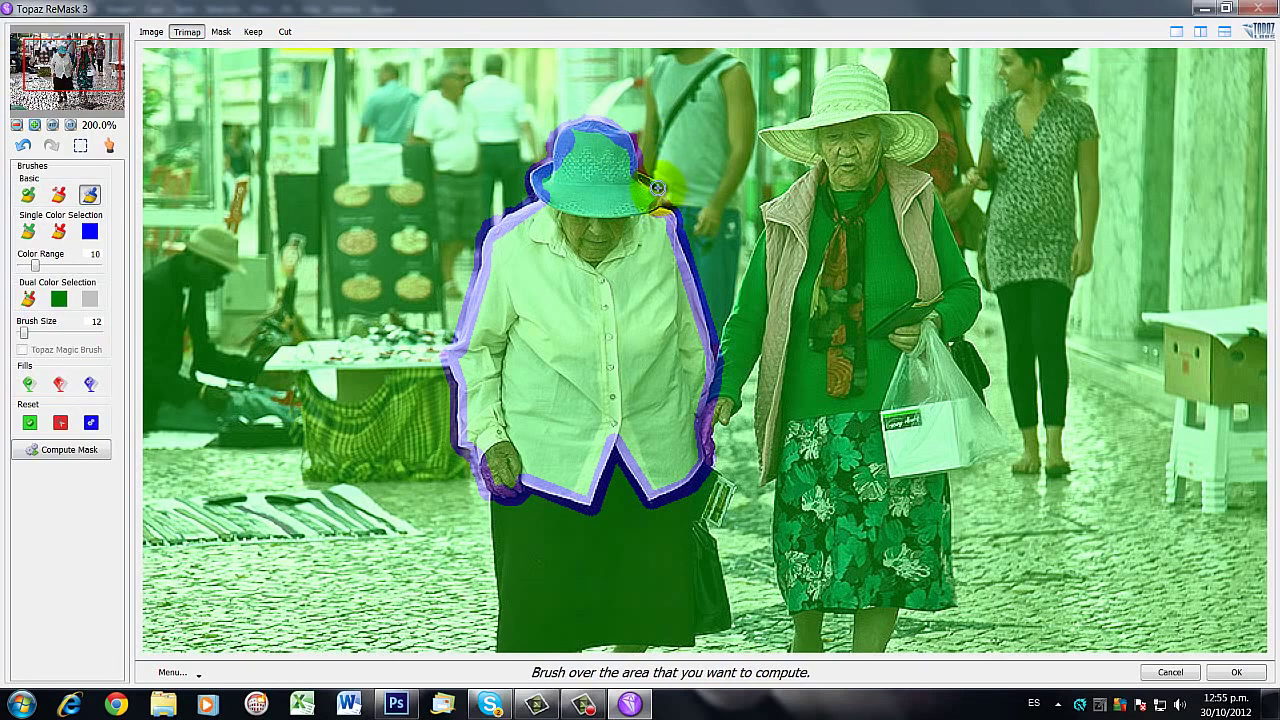
mouse_move(660, 189)
left_mouse_down()
mouse_move(651, 176)
mouse_move(655, 215)
mouse_move(648, 188)
left_mouse_up()
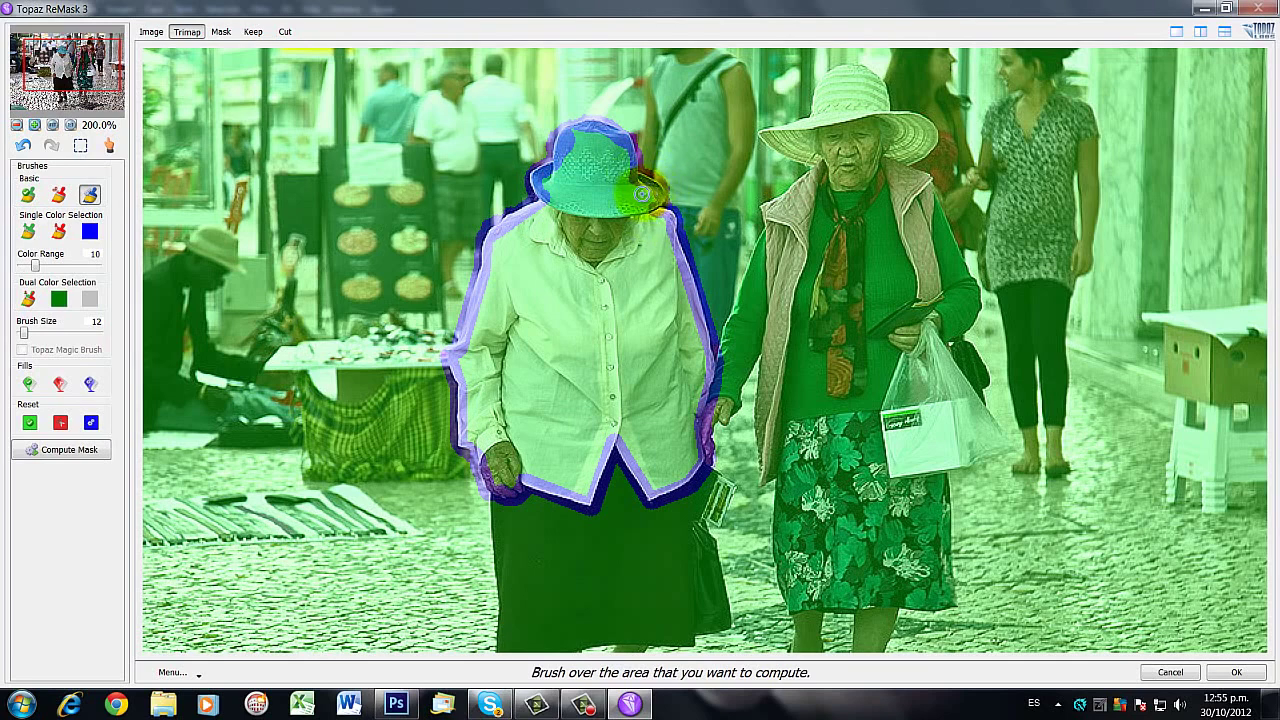
- Fill everything outside the traced outline as the area to cut, and compute the mask
left_click(58, 450)
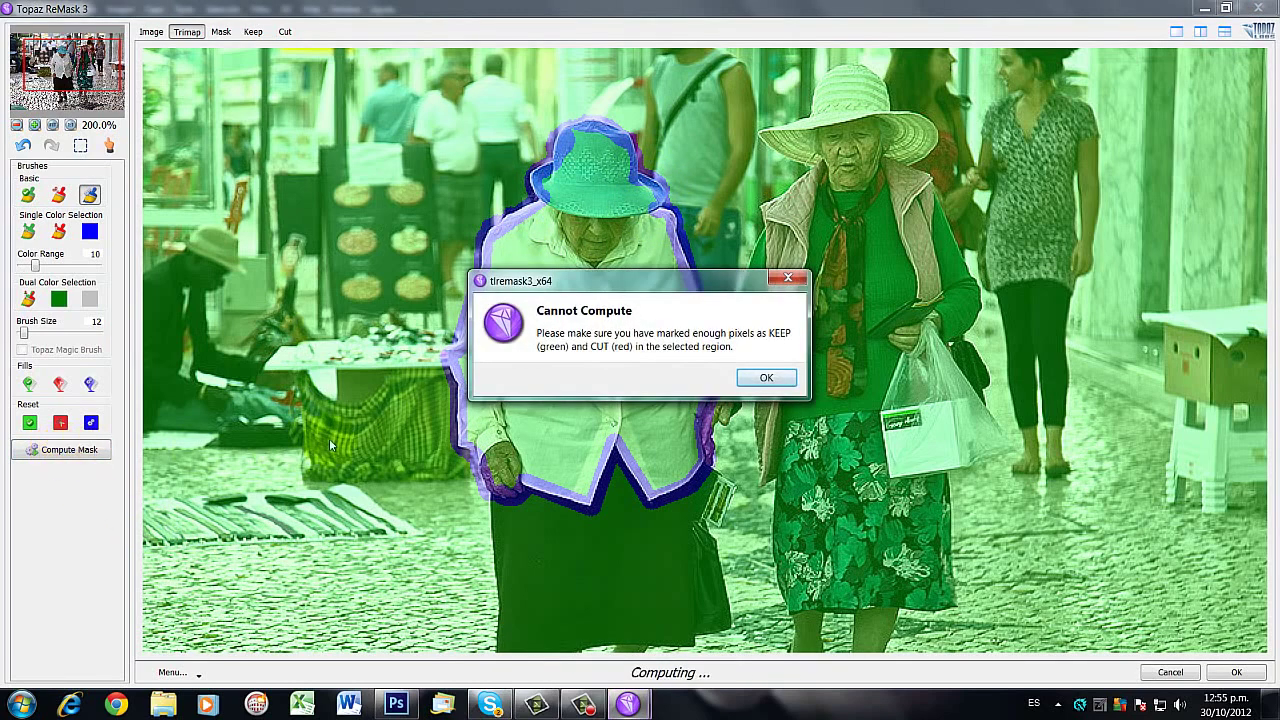
left_click(780, 384)
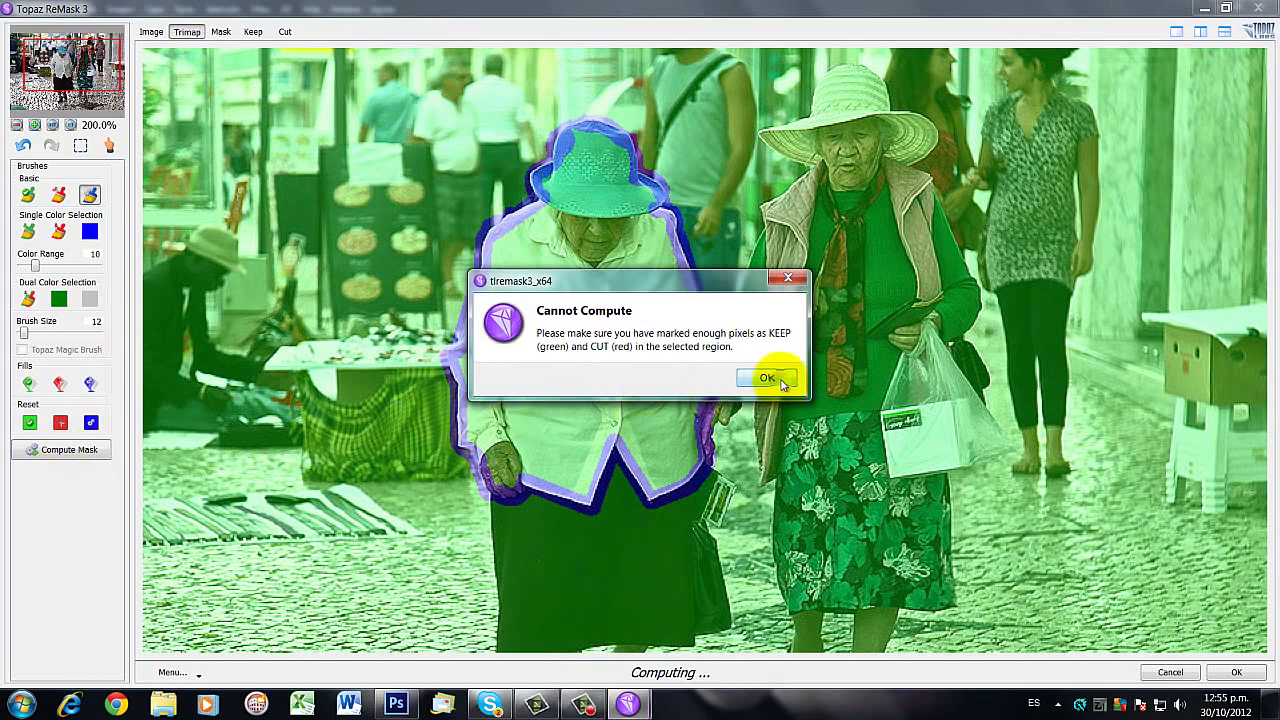
left_click(59, 386)
left_click(283, 355)
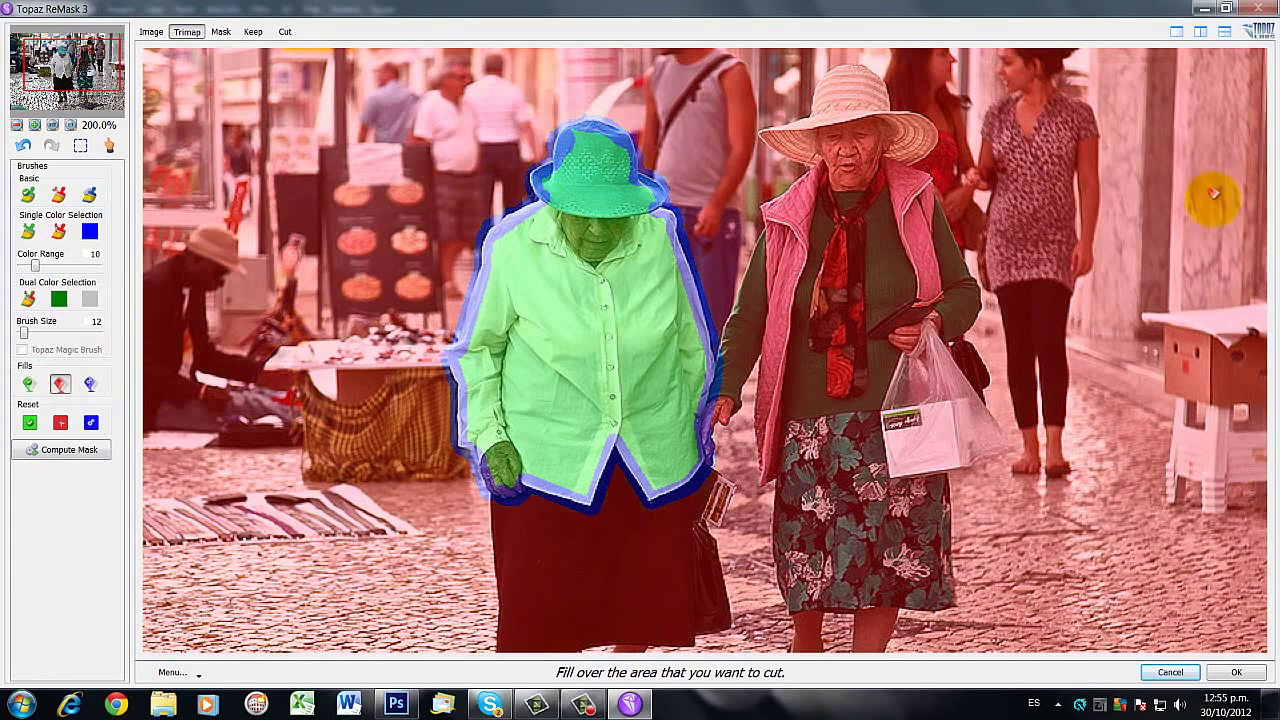
left_click(64, 452)
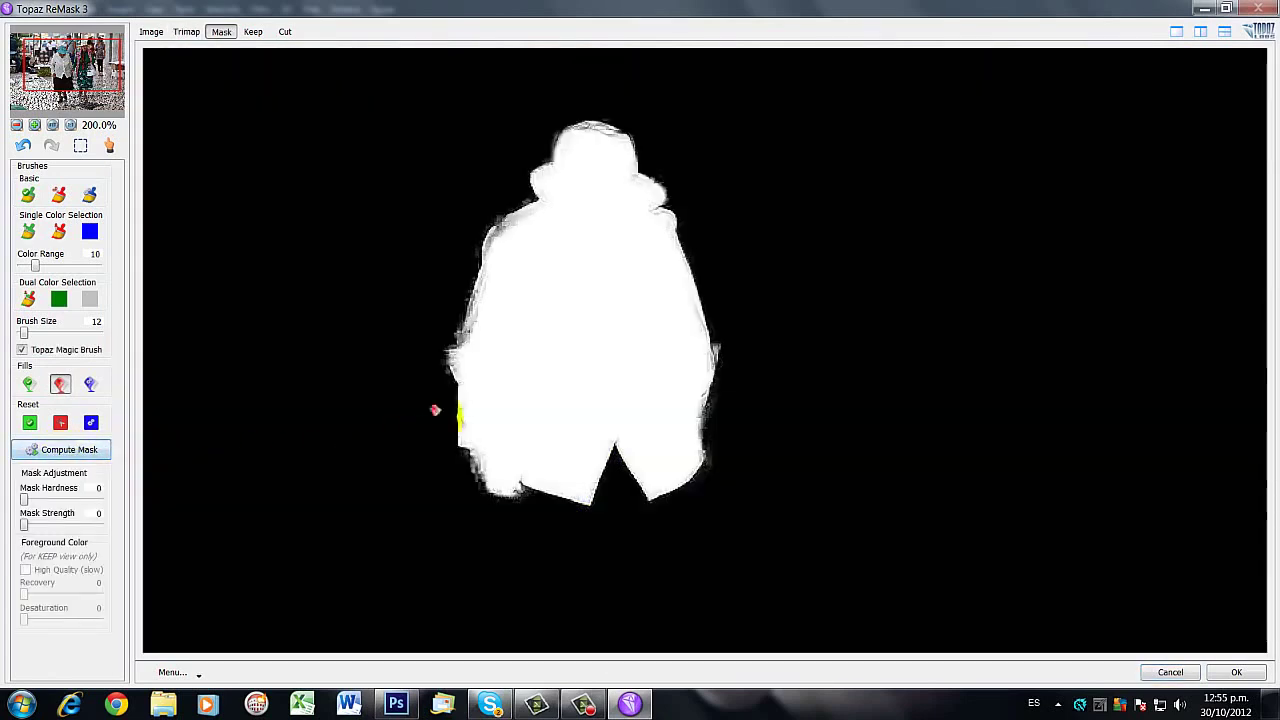
- Show the computed mask side by side with the original image, with the woman's figure in both views
left_click(1200, 31)
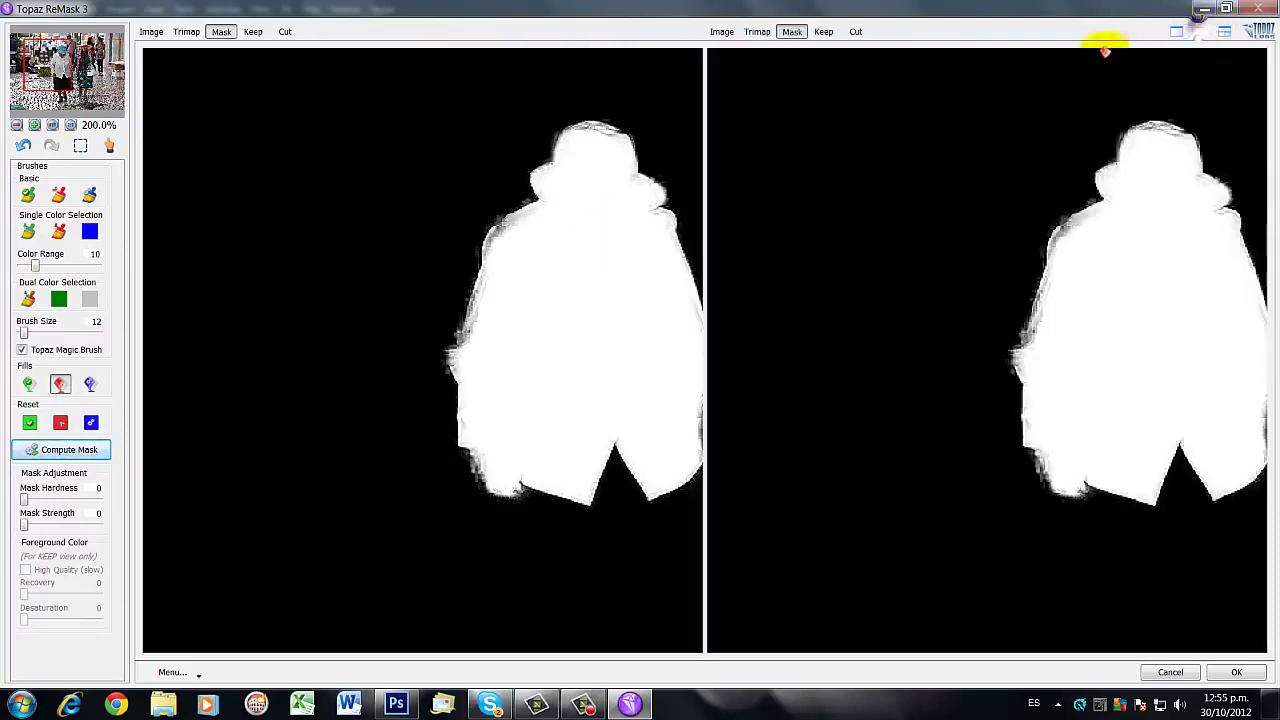
left_click(720, 31)
left_click_drag(631, 268, 486, 309)
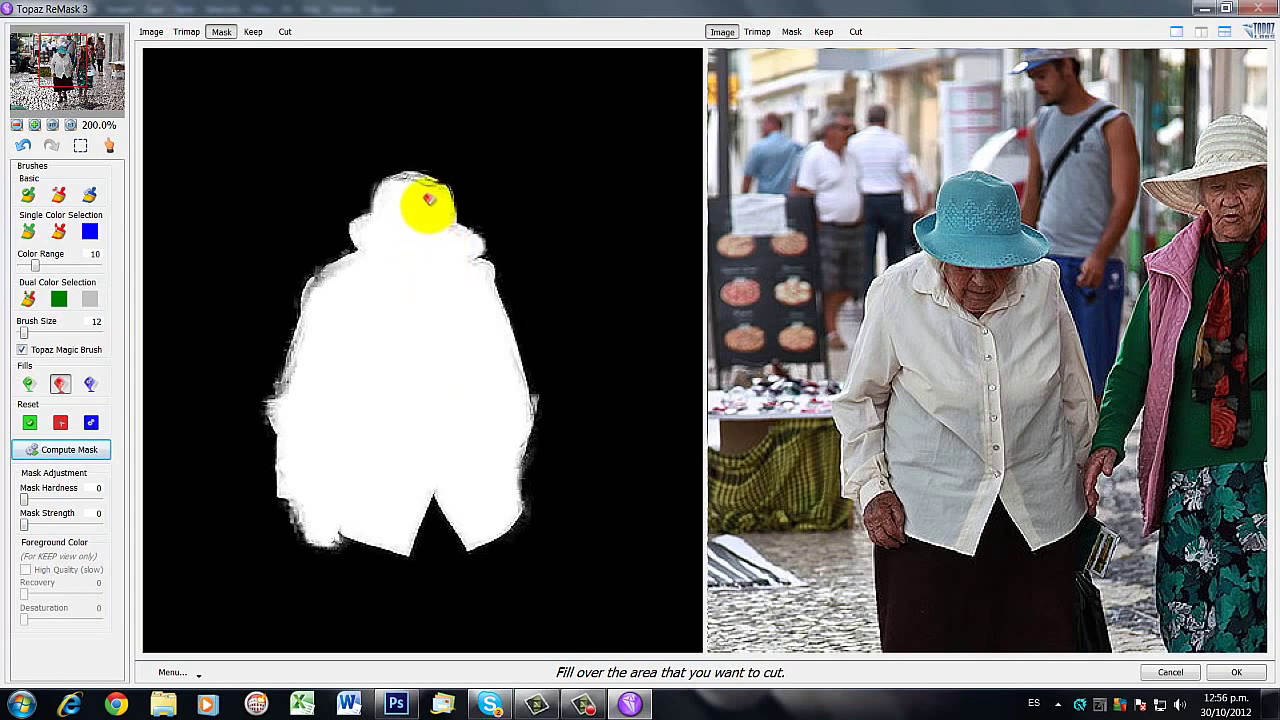
- Paint the gray spots on the hat's crown in the mask with the keep brush
key("k")
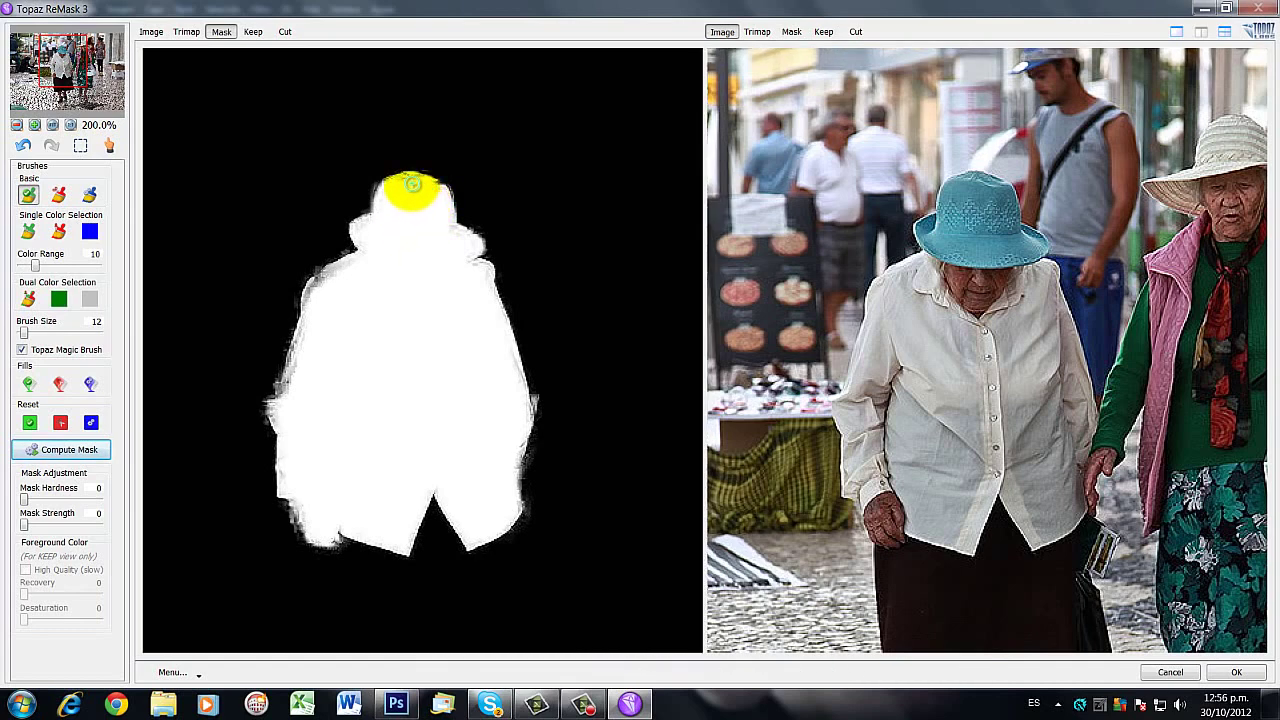
left_click(405, 186)
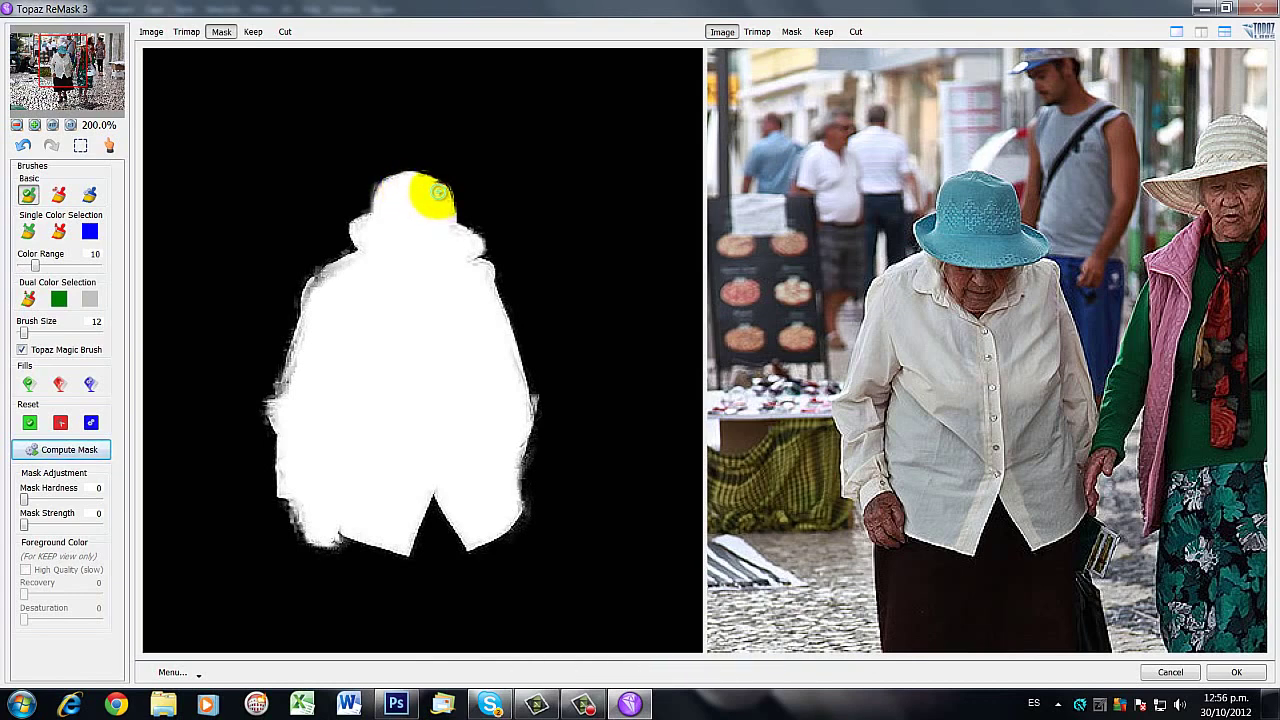
left_click(435, 192)
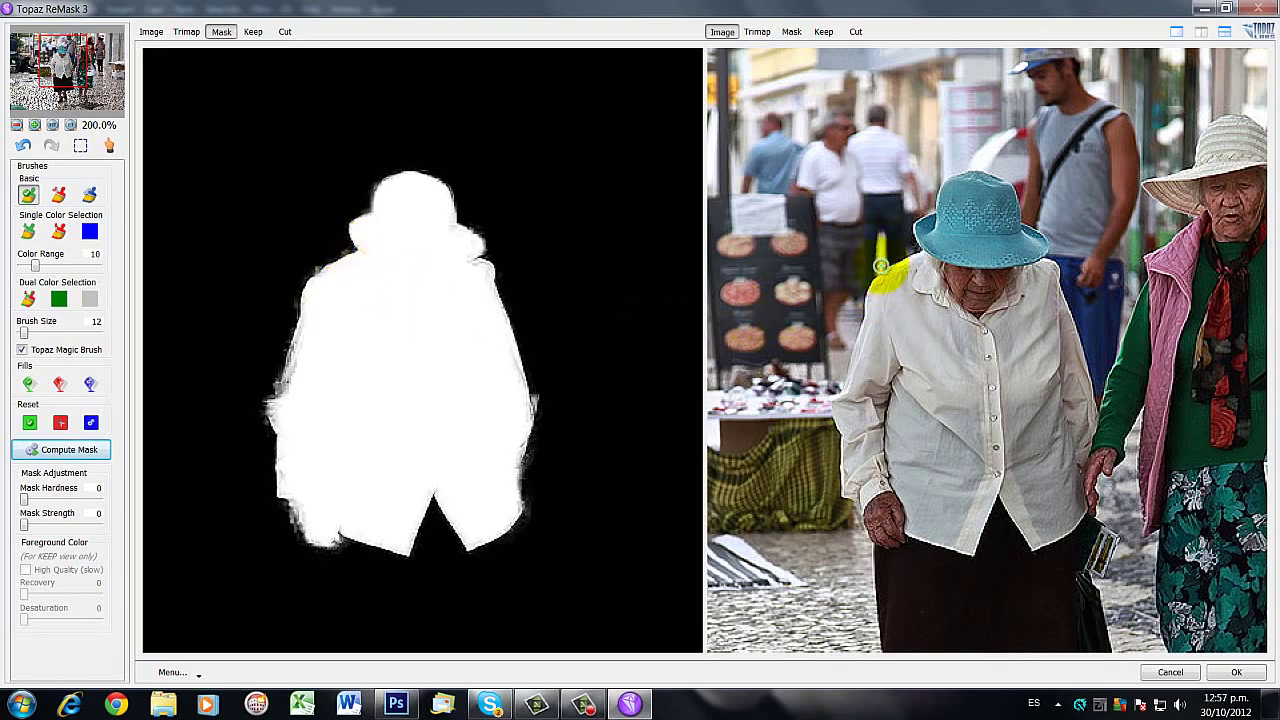
- Touch up the mask edge from the woman's left-hand shoulder down to the elbow with the cut and keep brushes
key("c")
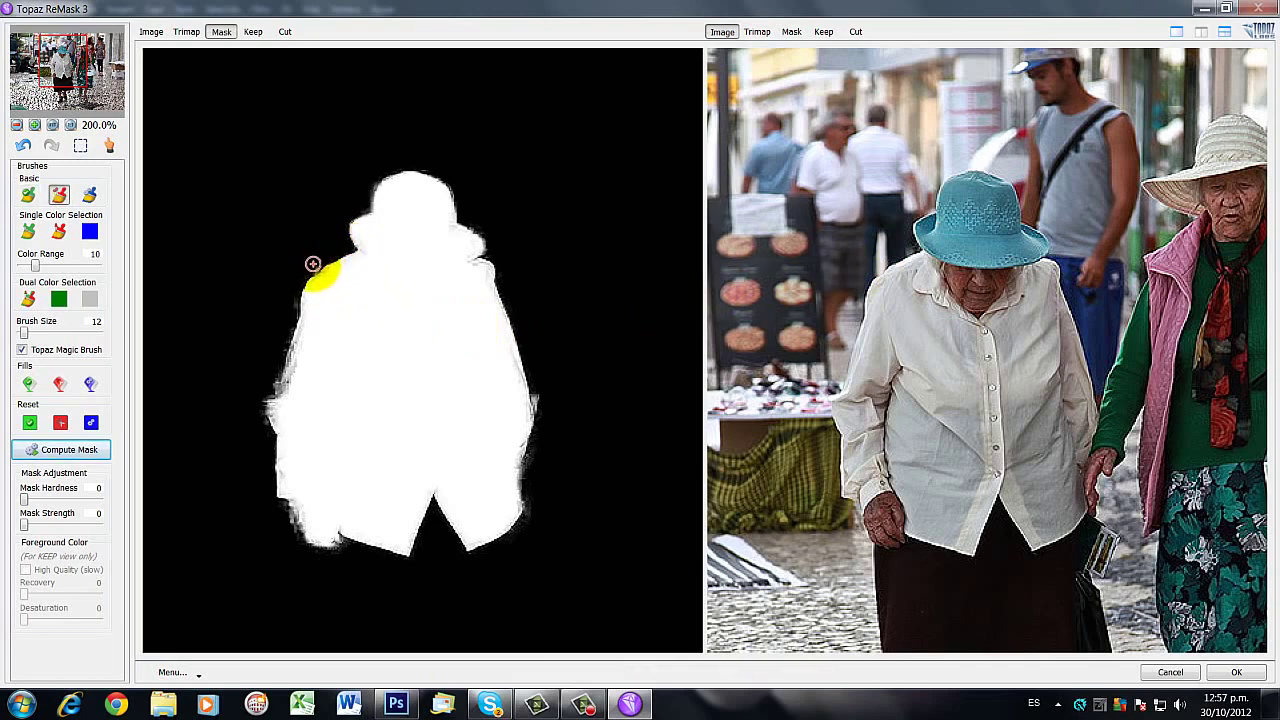
key("k")
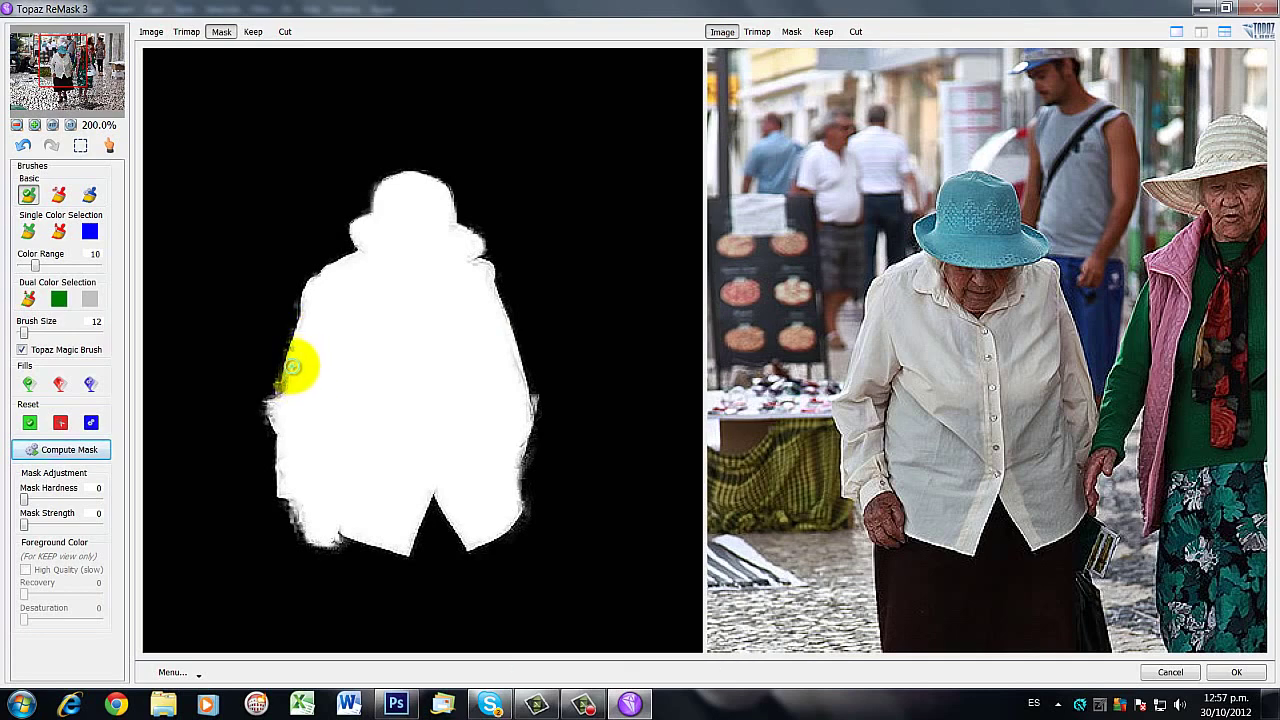
left_click(300, 351)
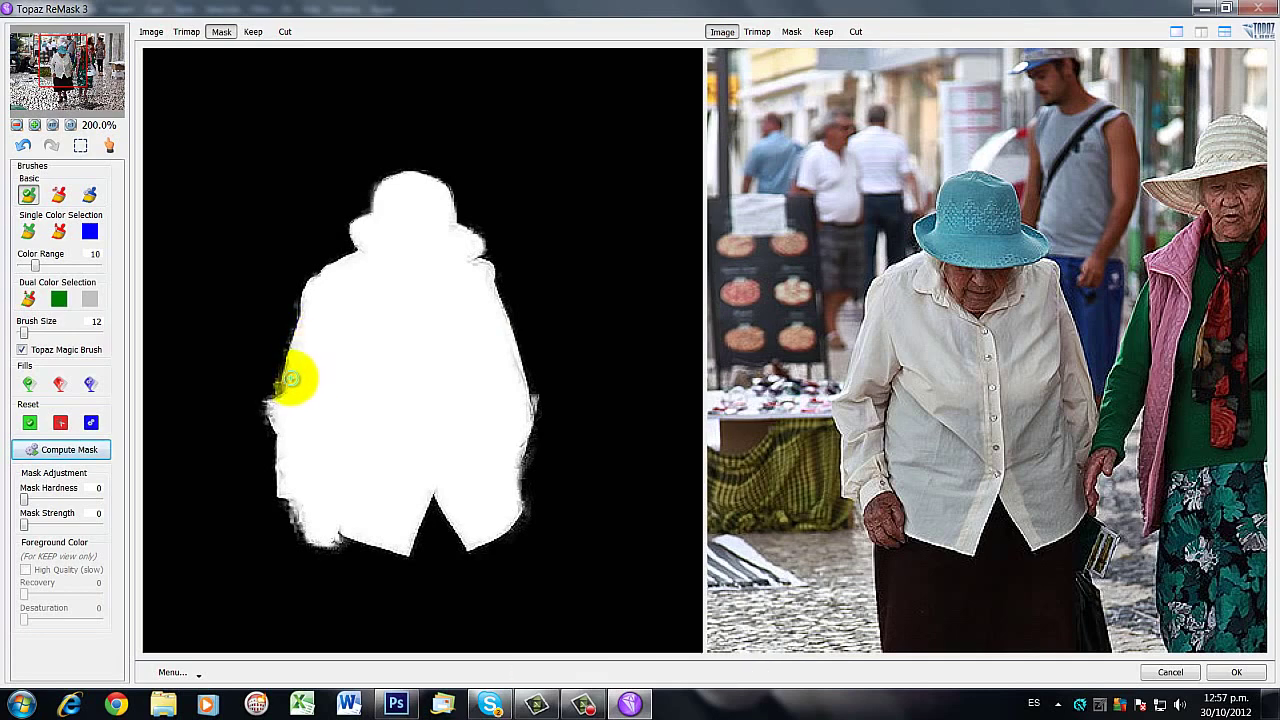
left_click(294, 370)
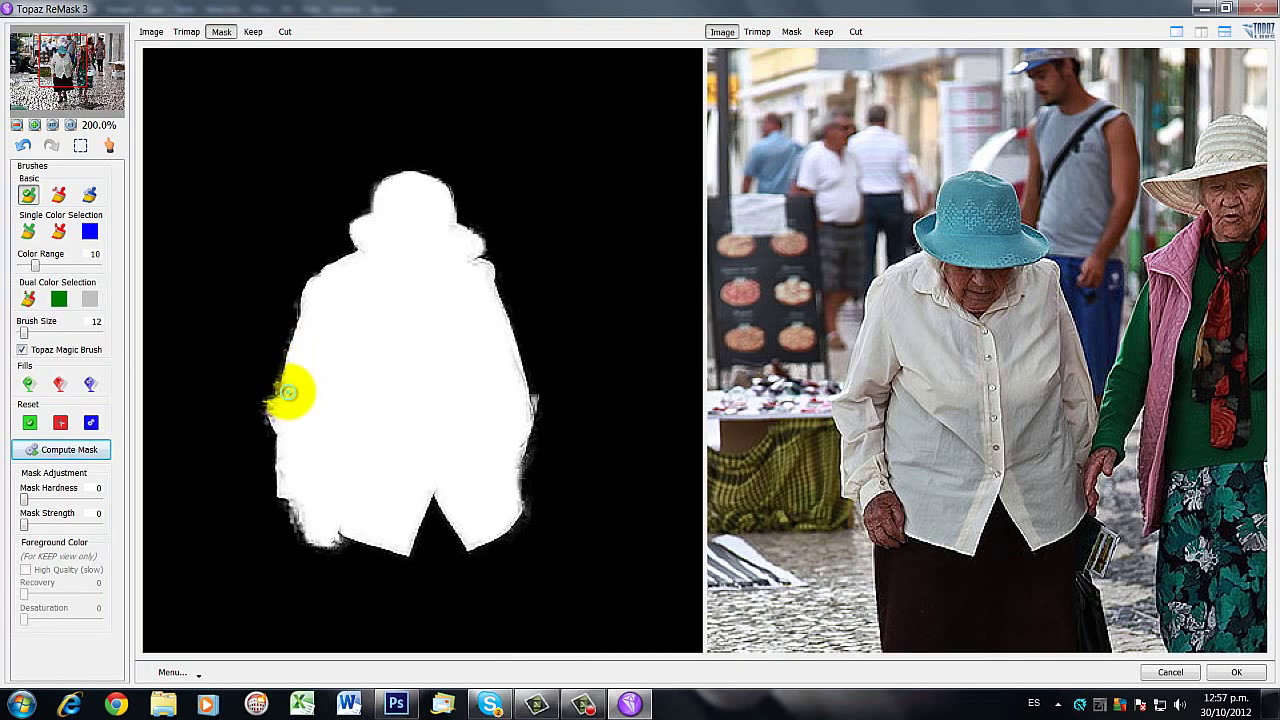
left_click(280, 410)
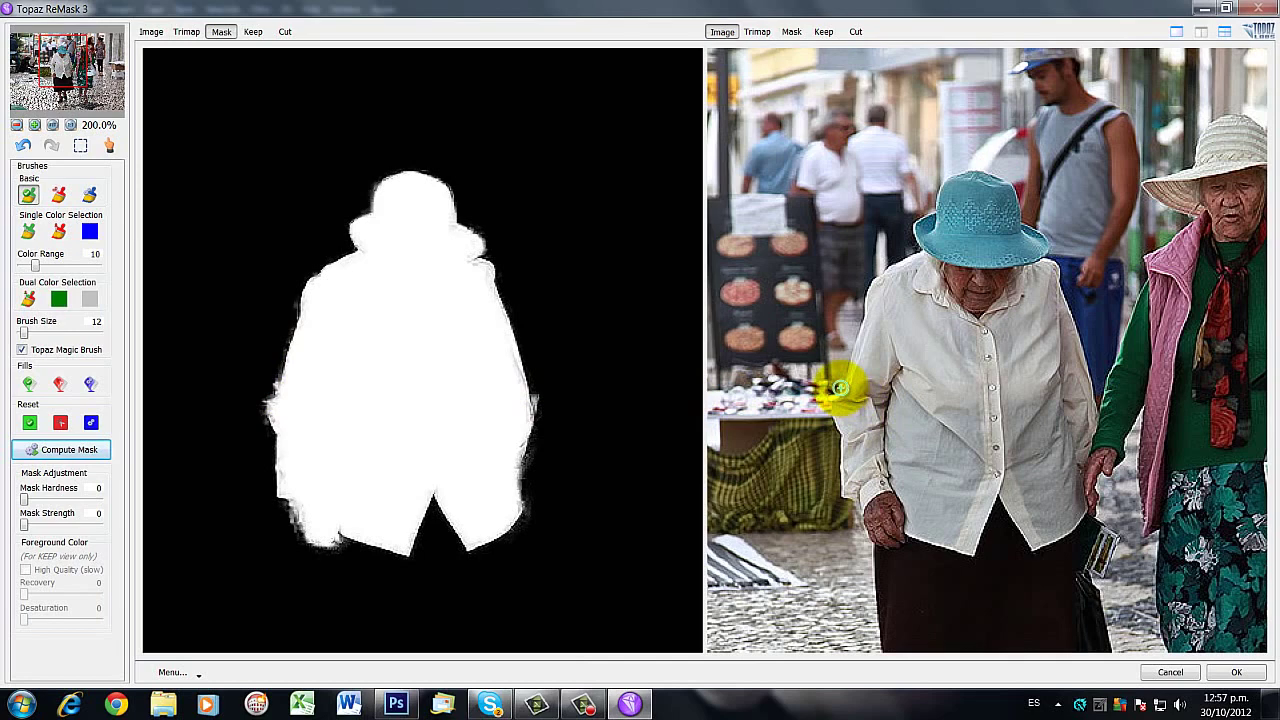
- Undo the stray keep stroke beside the left-hand sleeve and retouch the sleeve's edge down to the hand with the keep and cut brushes
left_click(851, 391)
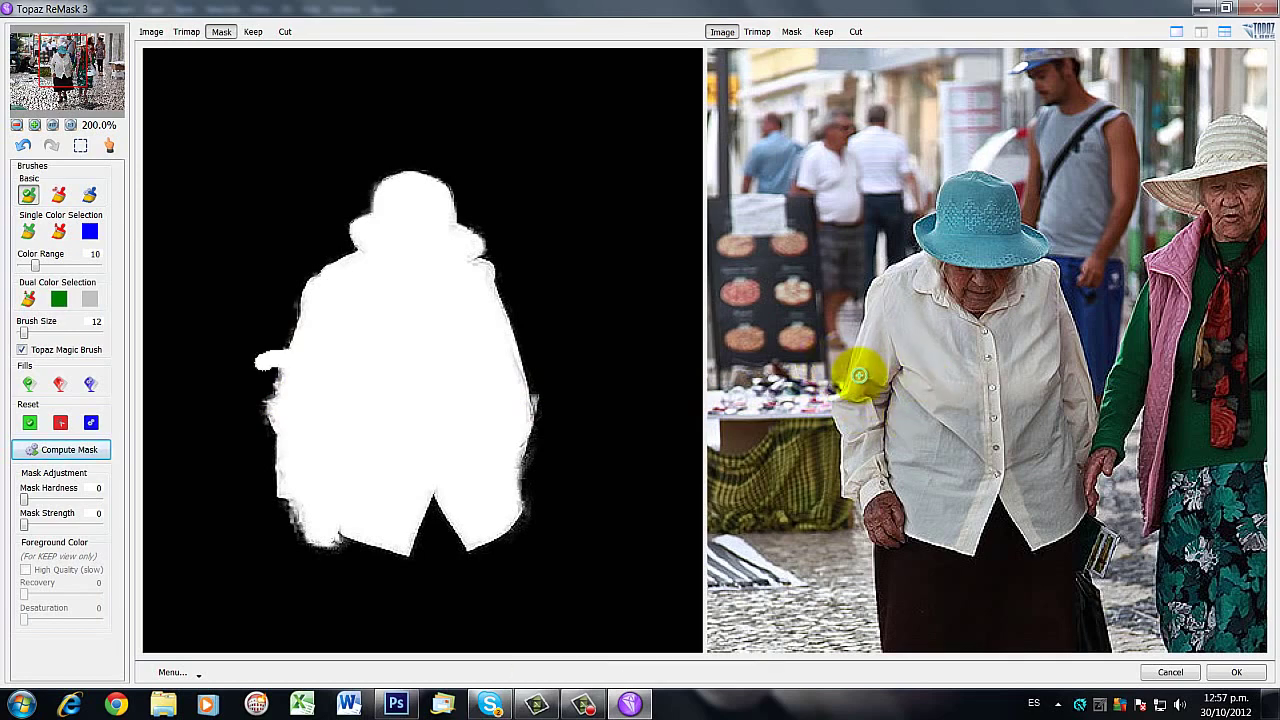
key("ctrl+z")
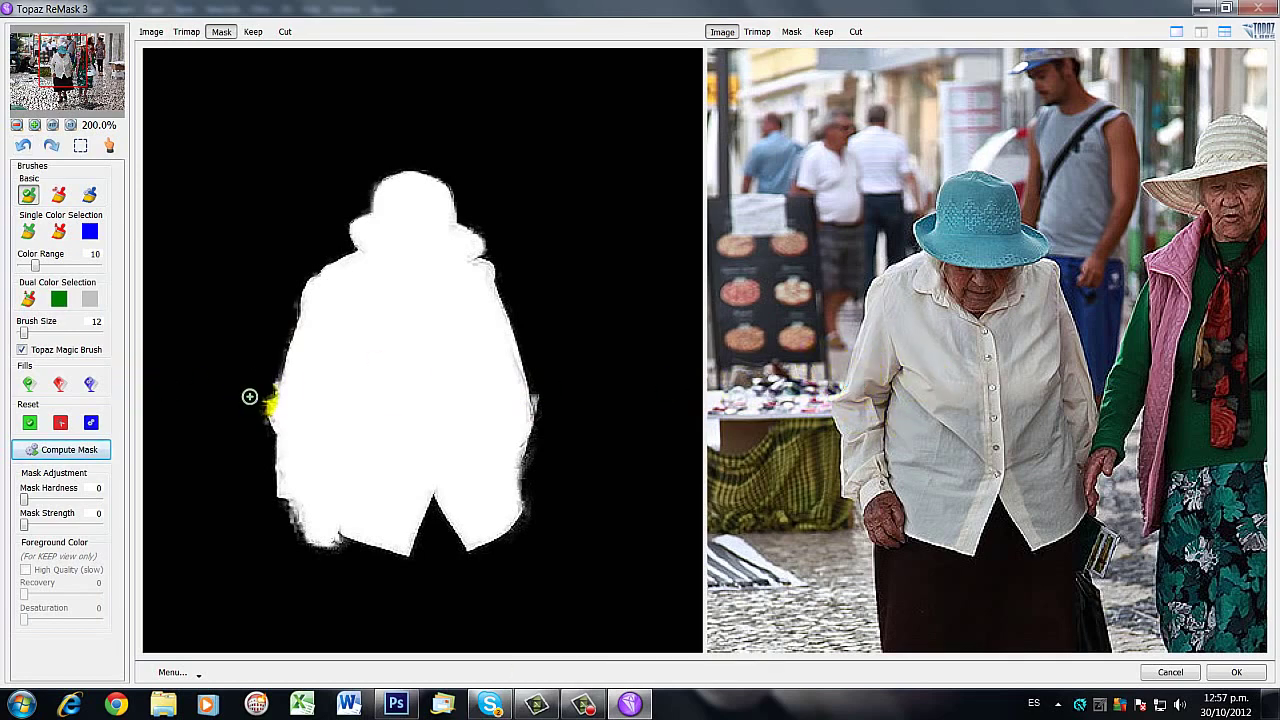
key("c")
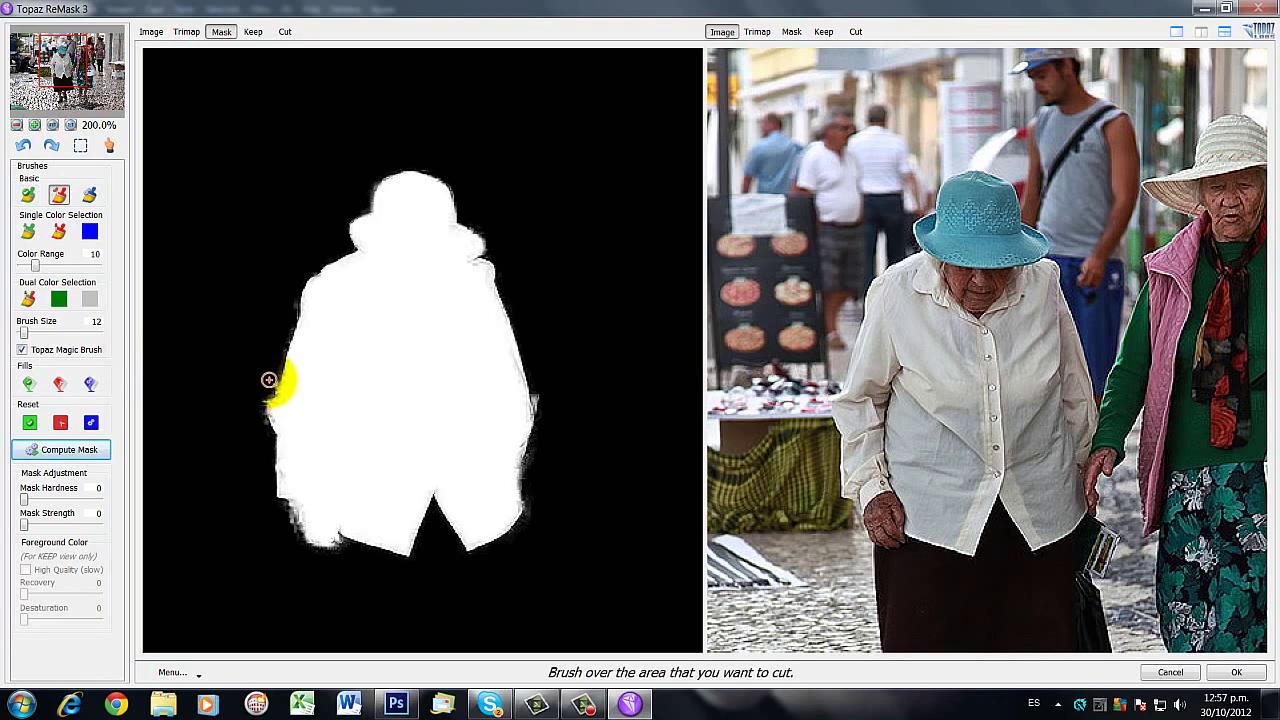
key("k")
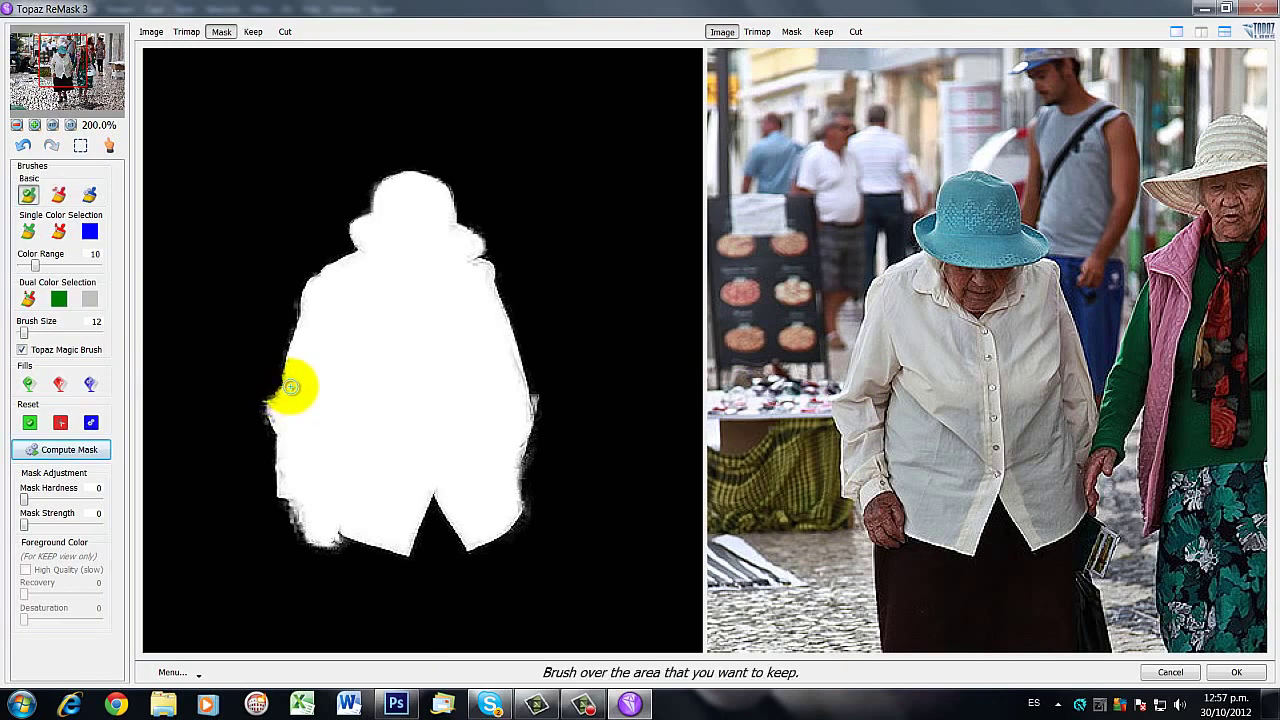
mouse_move(295, 377)
left_mouse_down()
mouse_move(293, 410)
mouse_move(281, 378)
left_mouse_up()
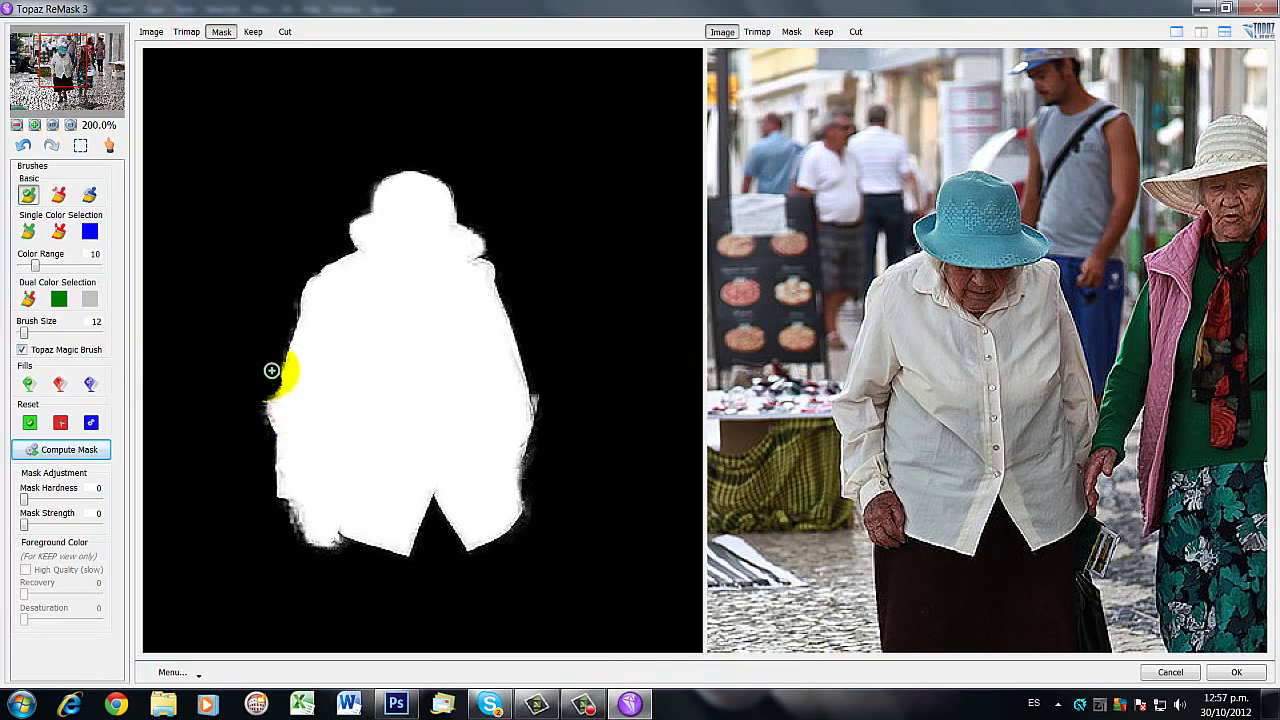
key("c")
mouse_move(278, 390)
left_mouse_down()
mouse_move(300, 494)
mouse_move(287, 471)
mouse_move(325, 526)
left_mouse_up()
- Paint over the gray areas of the left-hand hand and cuff with the keep brush, following the original image
key("k")
mouse_move(846, 543)
left_mouse_down()
mouse_move(860, 543)
mouse_move(853, 522)
mouse_move(881, 526)
mouse_move(815, 535)
left_mouse_up()
mouse_move(314, 528)
left_mouse_down()
mouse_move(303, 563)
mouse_move(323, 523)
mouse_move(333, 534)
left_mouse_up()
left_click_drag(858, 556, 877, 548)
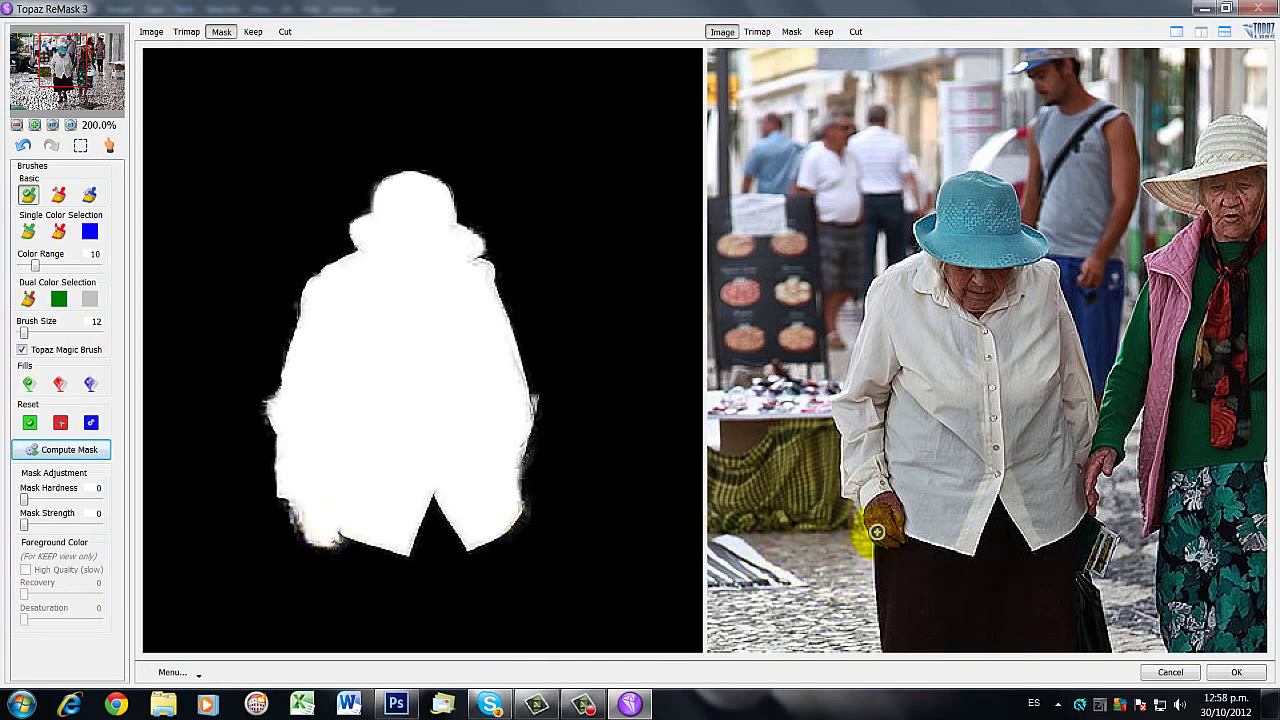
left_click_drag(876, 528, 820, 543)
left_click_drag(330, 520, 315, 515)
left_click_drag(866, 530, 877, 523)
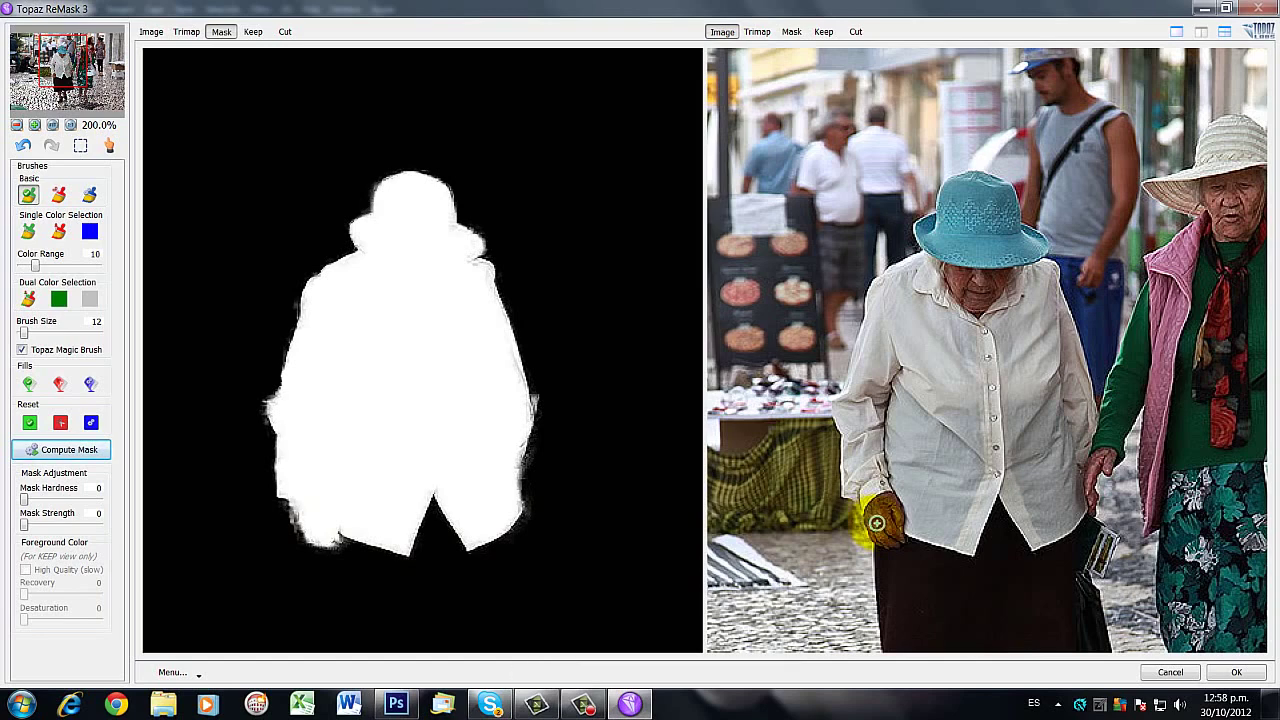
left_click_drag(876, 529, 856, 534)
- Trim the fringe around the left-hand hand with the cut brush, and touch up the opposite cuff area with the keep brush
key("c")
mouse_move(788, 559)
left_mouse_down()
mouse_move(846, 546)
mouse_move(850, 512)
left_mouse_up()
mouse_move(328, 542)
left_mouse_down()
mouse_move(337, 549)
mouse_move(311, 520)
mouse_move(318, 500)
mouse_move(297, 491)
mouse_move(323, 517)
mouse_move(503, 503)
mouse_move(470, 543)
mouse_move(434, 509)
mouse_move(477, 554)
mouse_move(523, 531)
mouse_move(699, 584)
left_mouse_up()
key("k")
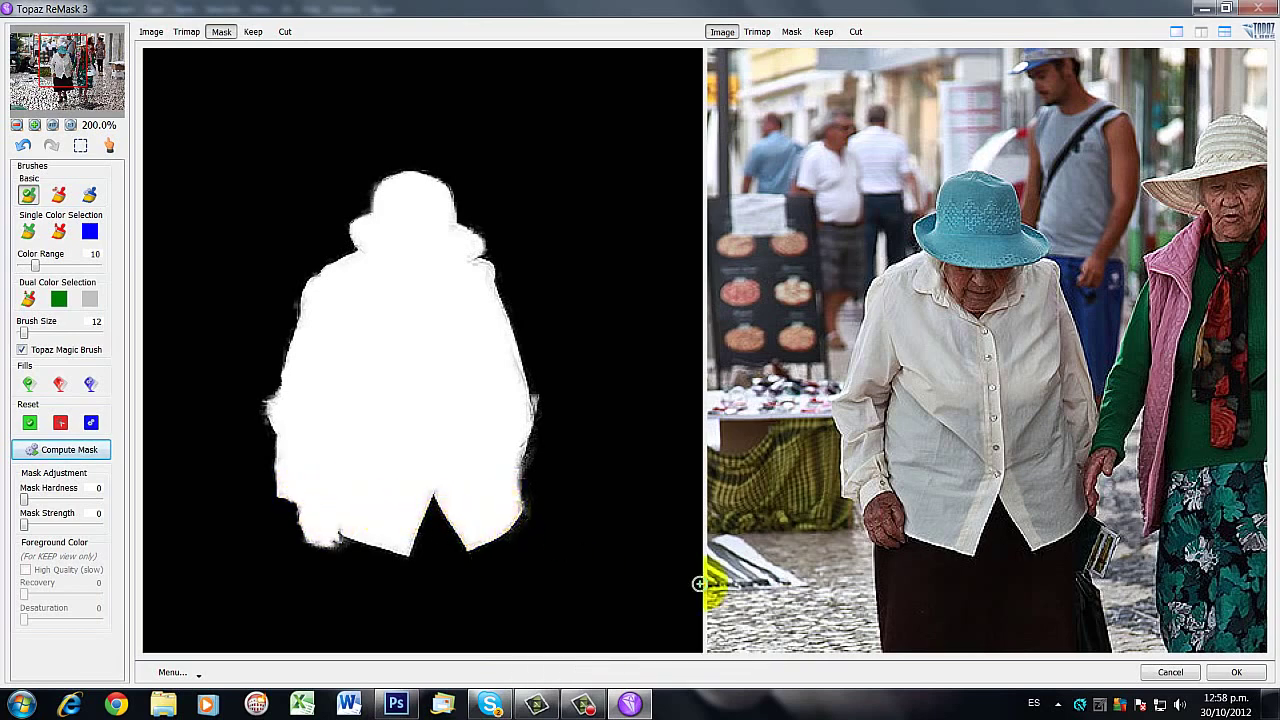
mouse_move(986, 566)
left_mouse_down()
mouse_move(998, 525)
mouse_move(1036, 565)
mouse_move(1060, 541)
mouse_move(1099, 496)
mouse_move(1088, 468)
mouse_move(1077, 510)
mouse_move(1070, 466)
mouse_move(821, 532)
mouse_move(1072, 490)
left_mouse_up()
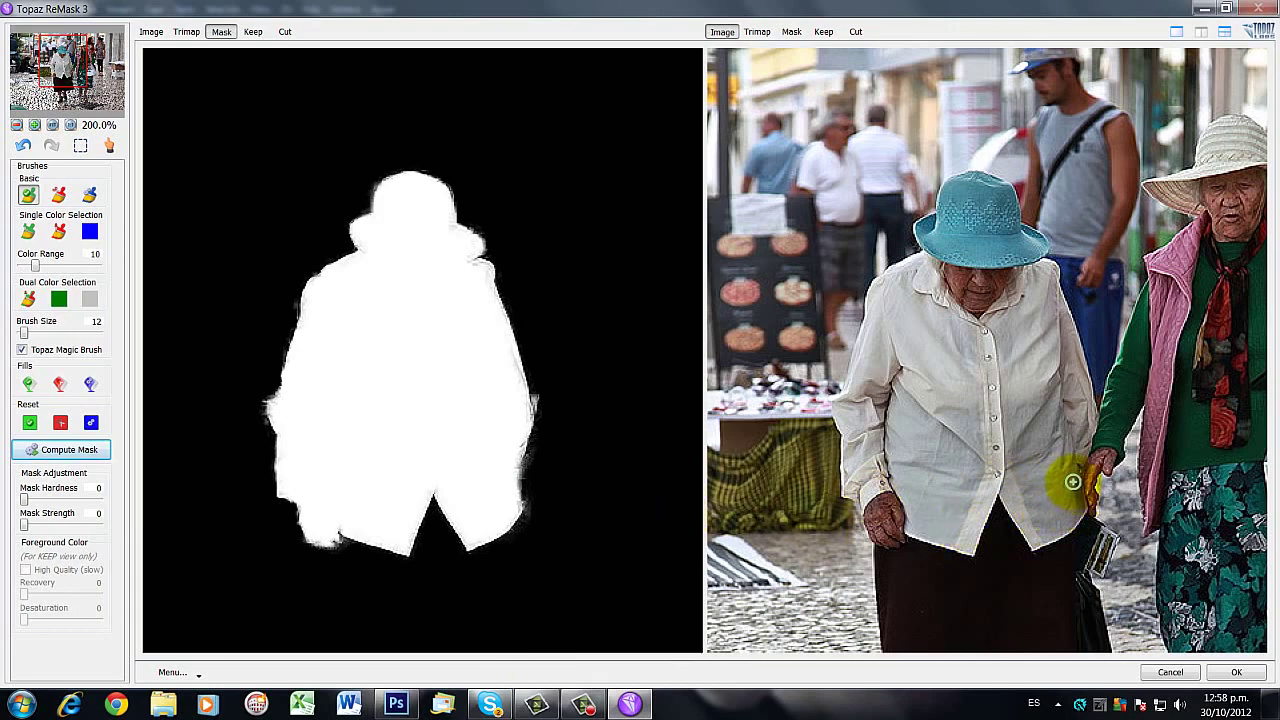
left_click(1080, 461)
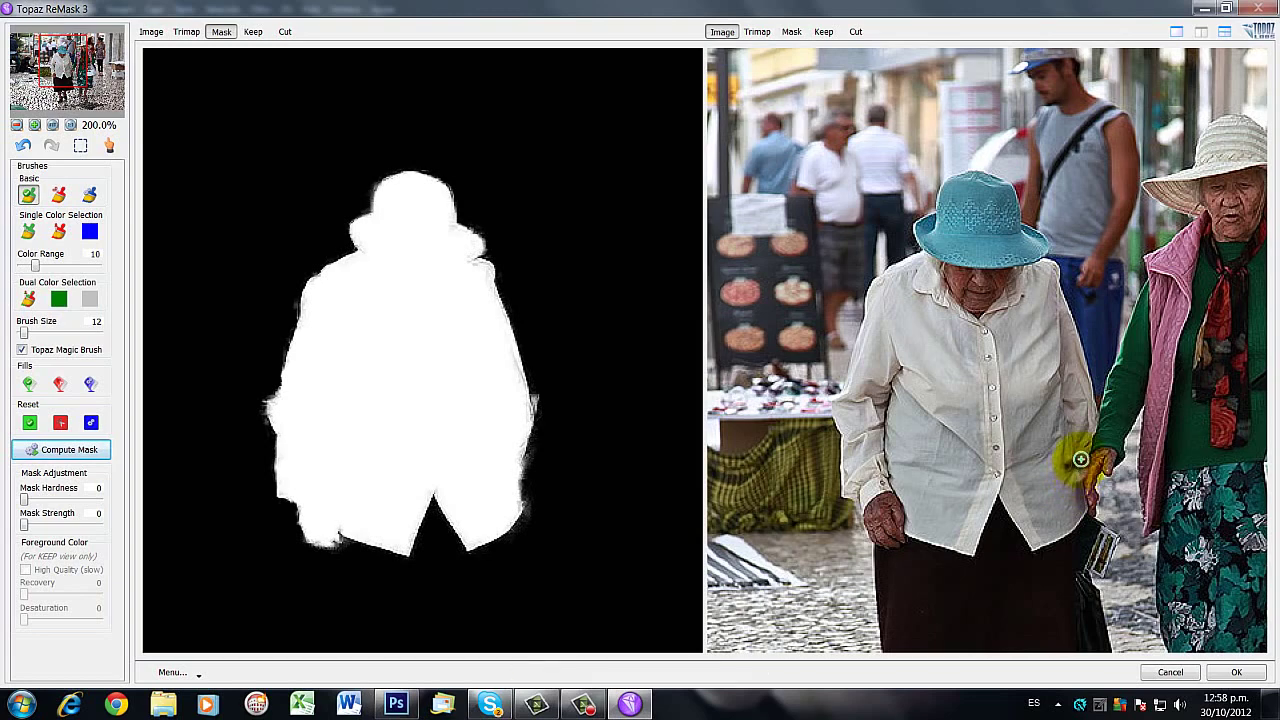
- Trim the mask along the right-hand sleeve near the elbow with the cut brush, and undo the last stroke
key("c")
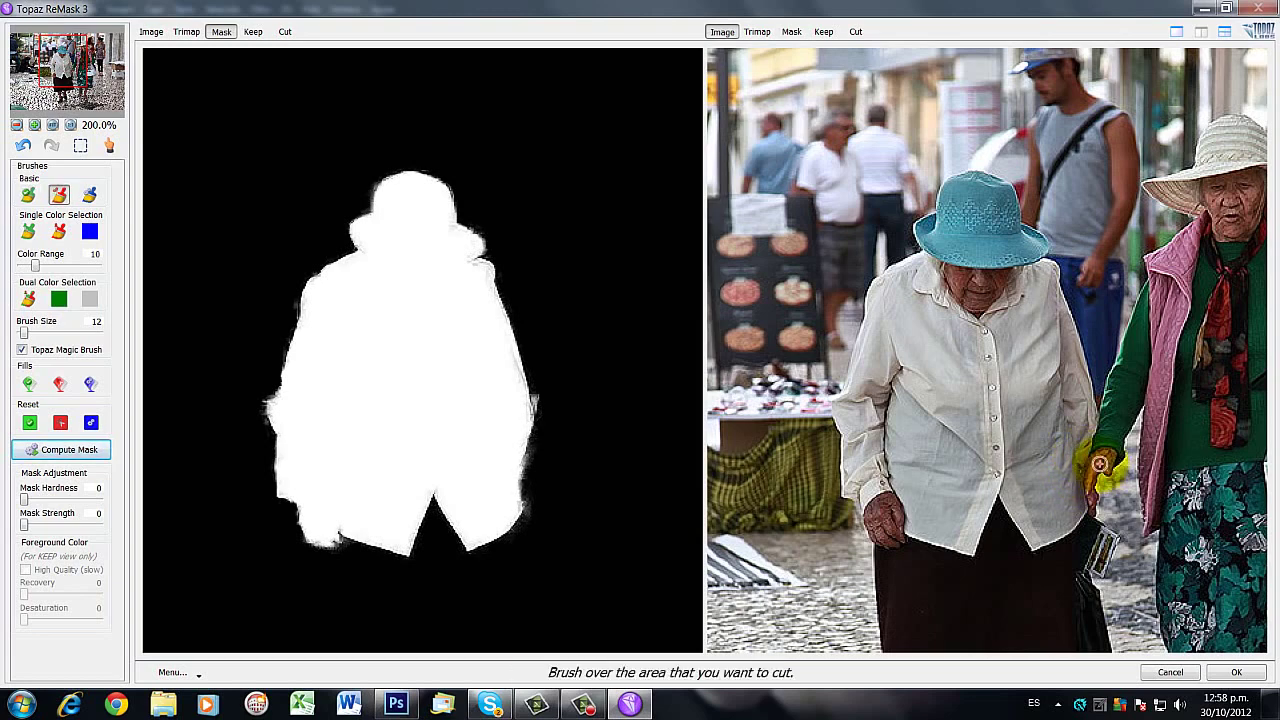
left_click_drag(1096, 464, 1094, 505)
mouse_move(528, 420)
left_mouse_down()
mouse_move(553, 443)
mouse_move(545, 408)
left_mouse_up()
mouse_move(1106, 404)
left_mouse_down()
mouse_move(1086, 223)
mouse_move(1094, 331)
left_mouse_up()
left_click(526, 404)
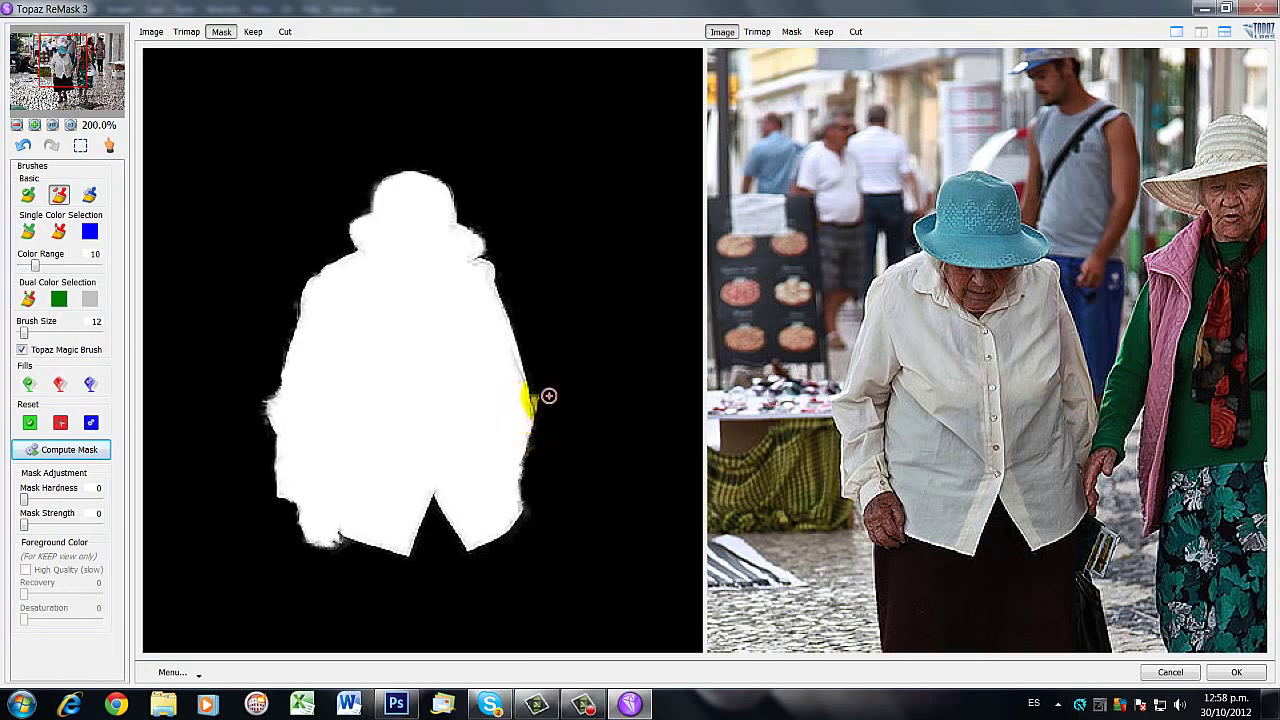
mouse_move(543, 409)
left_mouse_down()
mouse_move(517, 431)
mouse_move(523, 418)
left_mouse_up()
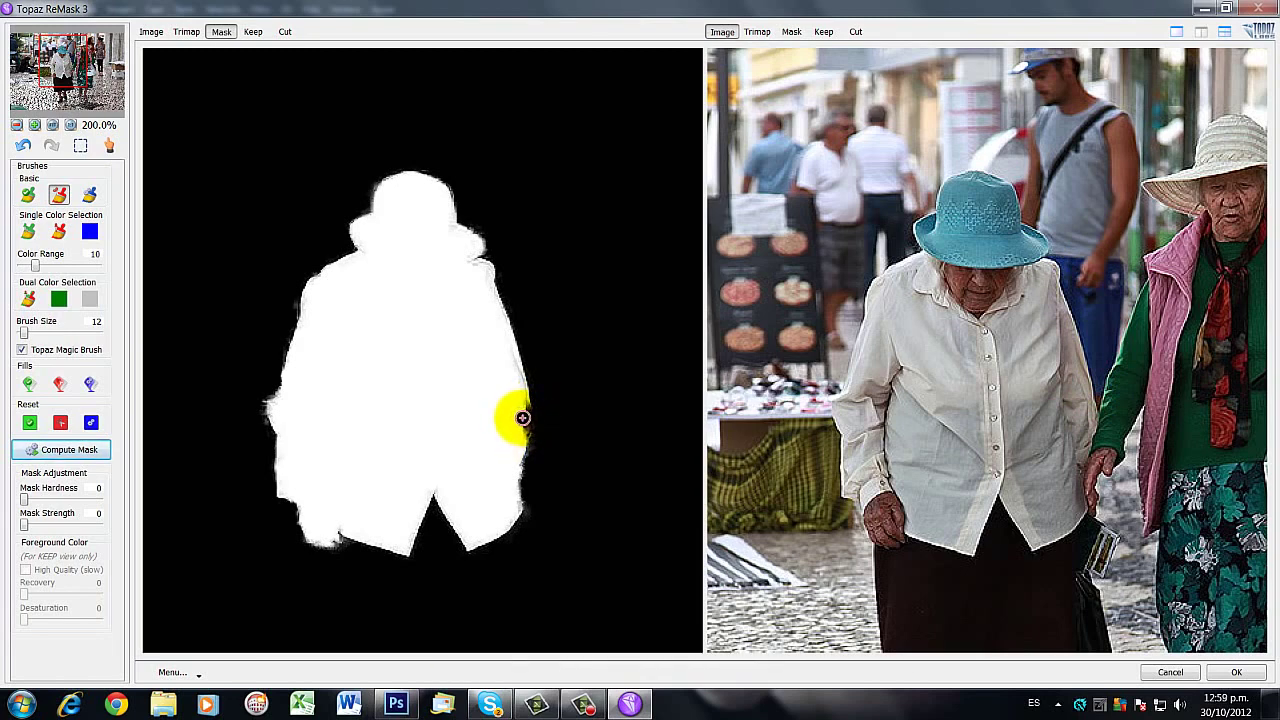
key("ctrl+z")
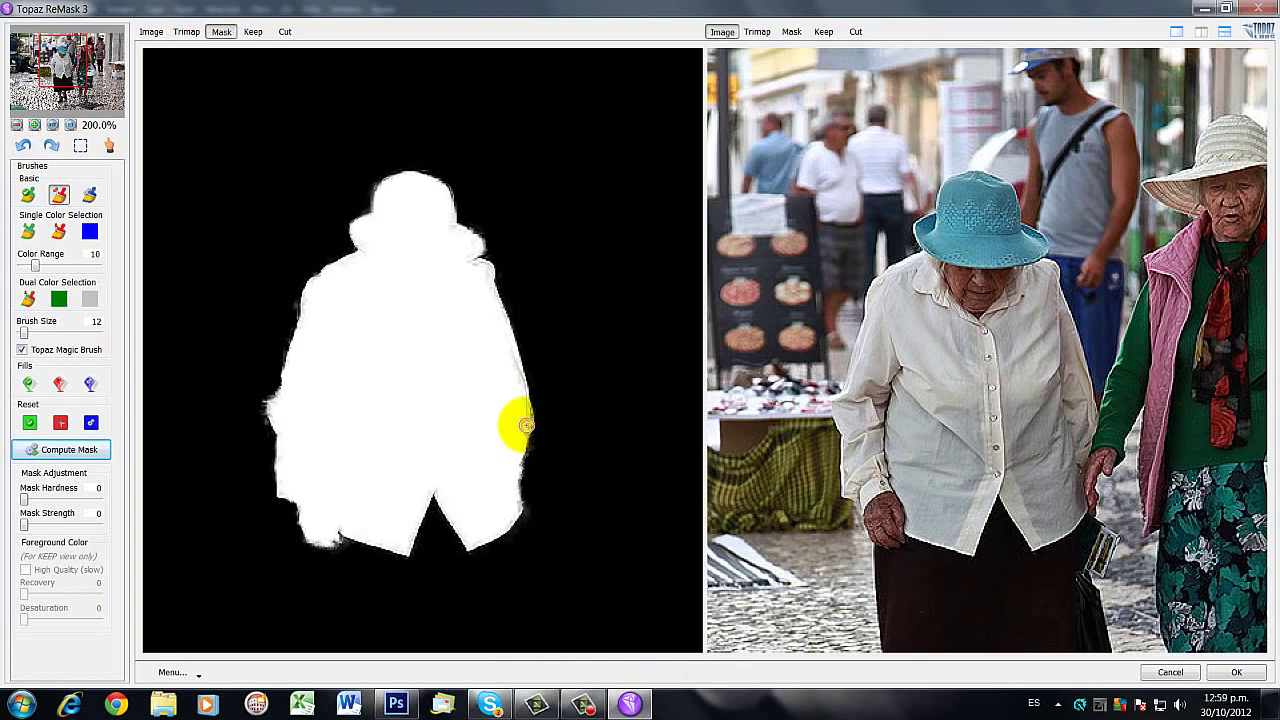
- Paint the right-hand sleeve's edge from the elbow up to the hat brim with the keep brush
left_click_drag(521, 425, 519, 425)
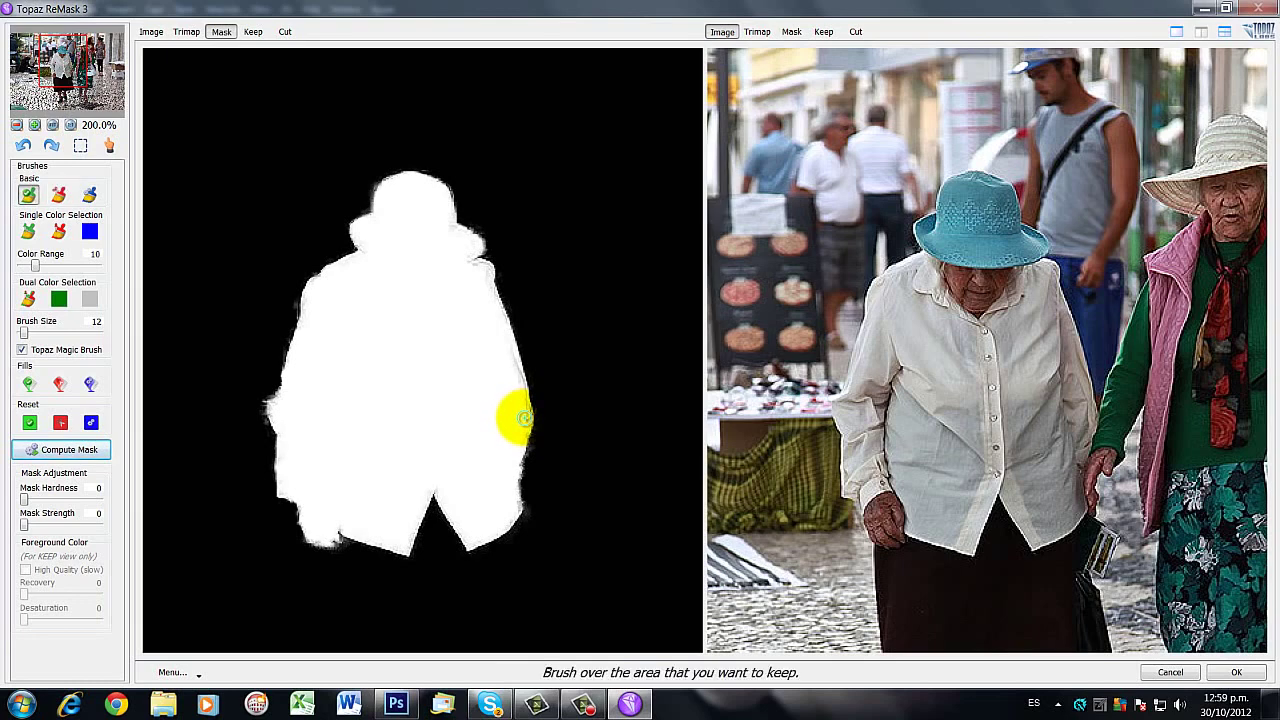
mouse_move(523, 418)
left_mouse_down()
mouse_move(508, 370)
mouse_move(514, 390)
mouse_move(463, 383)
mouse_move(483, 267)
mouse_move(463, 251)
left_mouse_up()
right_click(468, 252)
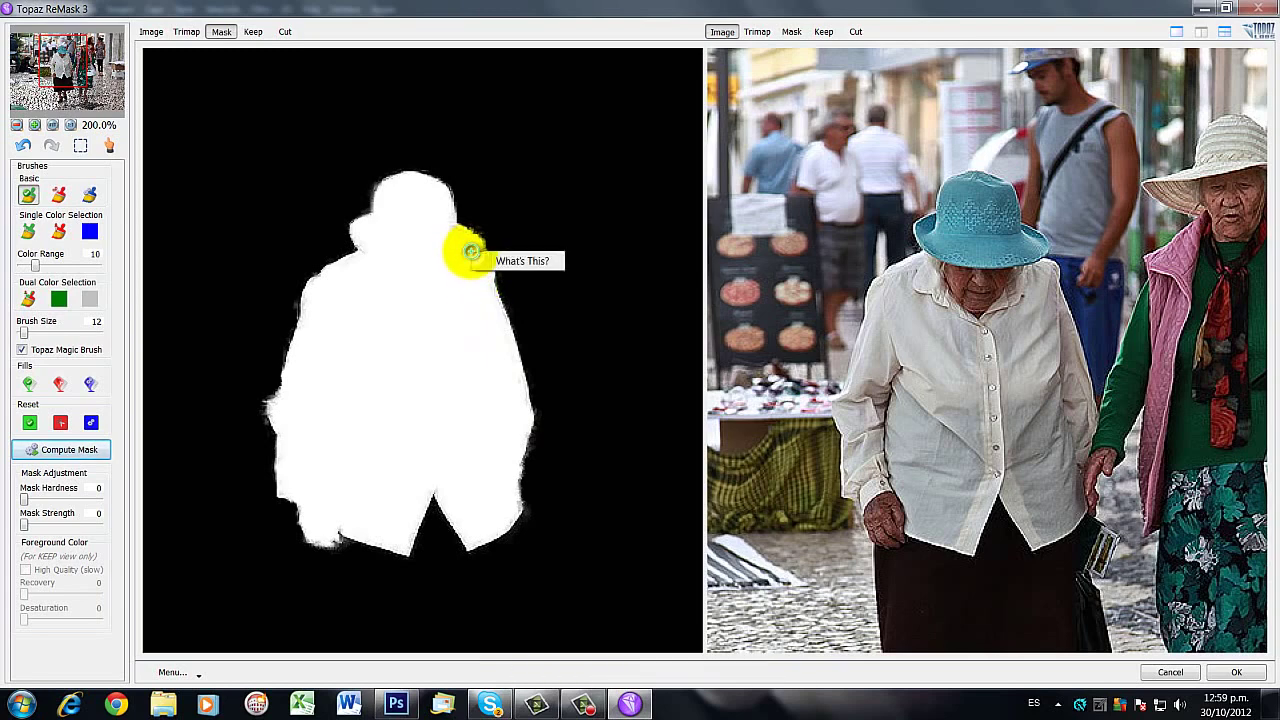
mouse_move(473, 311)
left_mouse_down()
mouse_move(471, 323)
mouse_move(500, 260)
left_mouse_up()
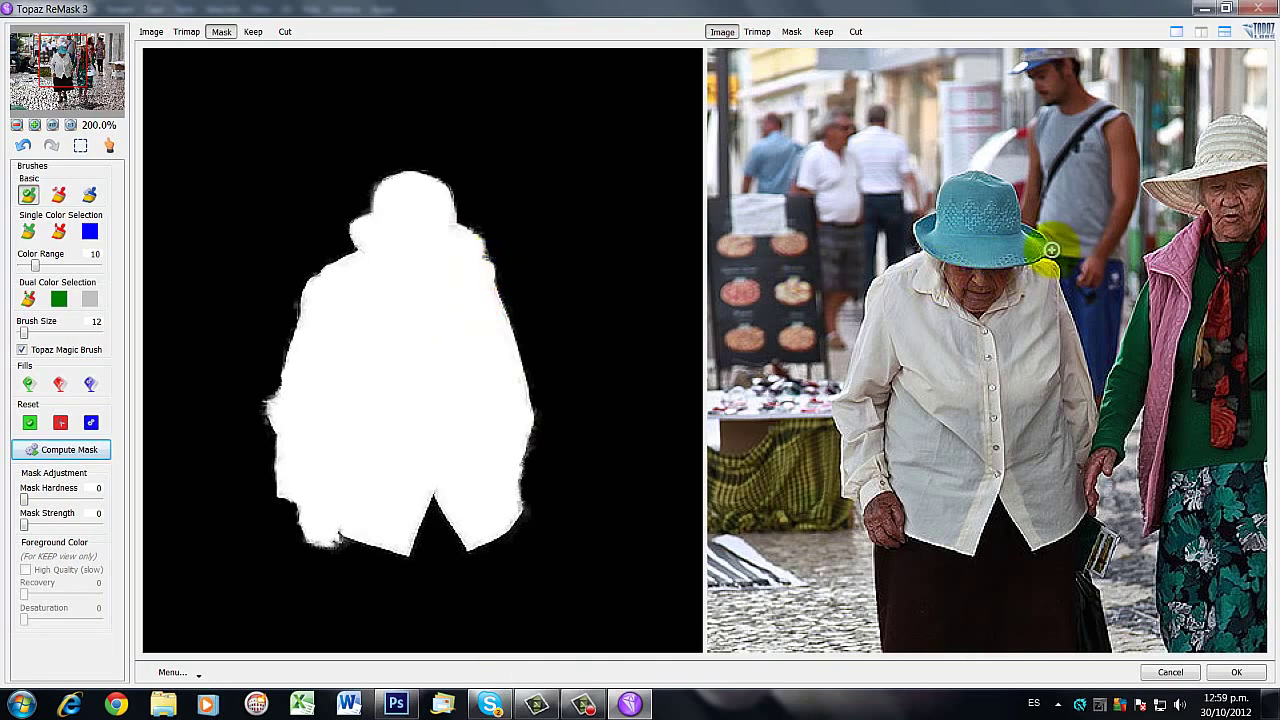
- Sample the dark blue beside the hat brim as the single-color background, and retouch the brim's edge with the basic brushes
left_click(60, 232)
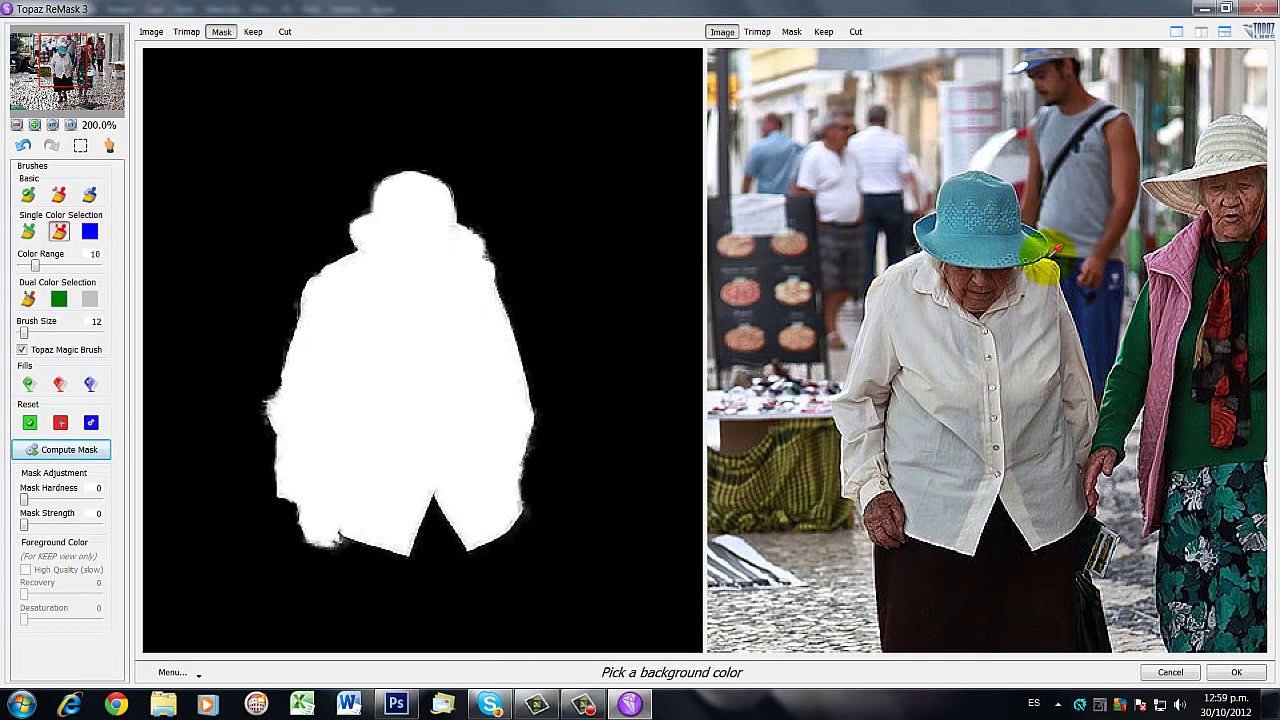
left_click(1055, 247)
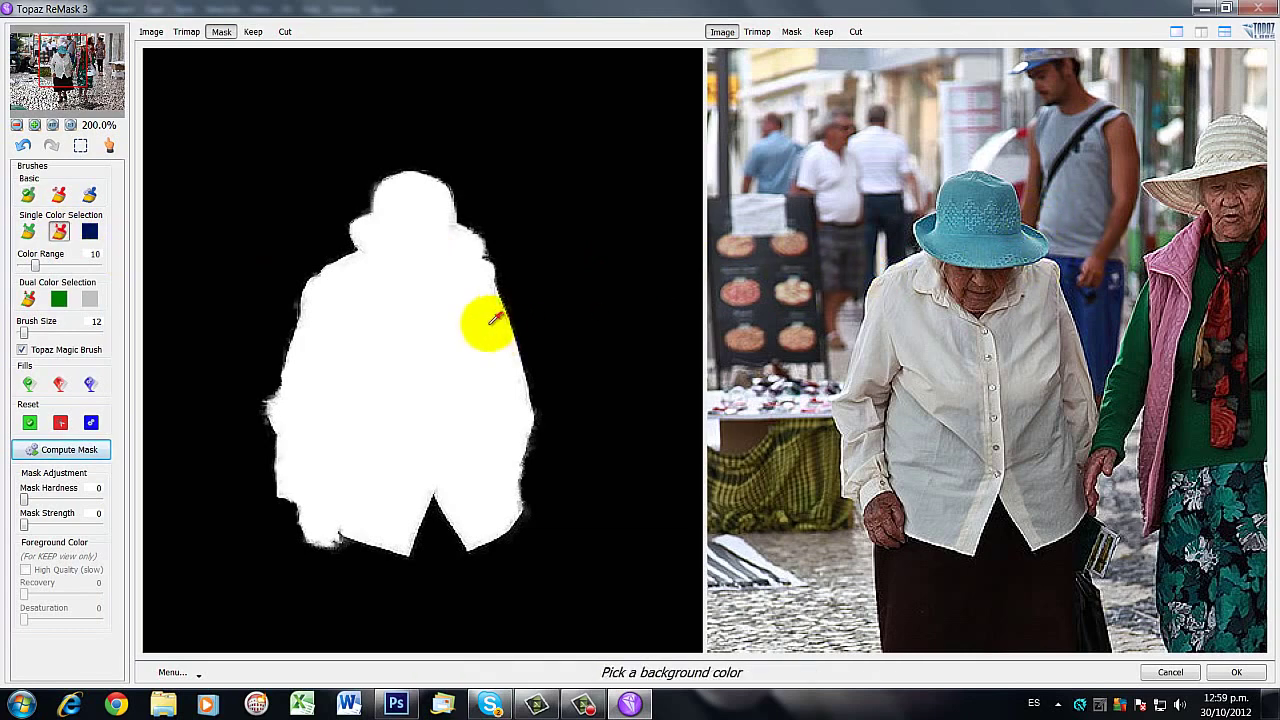
key("g")
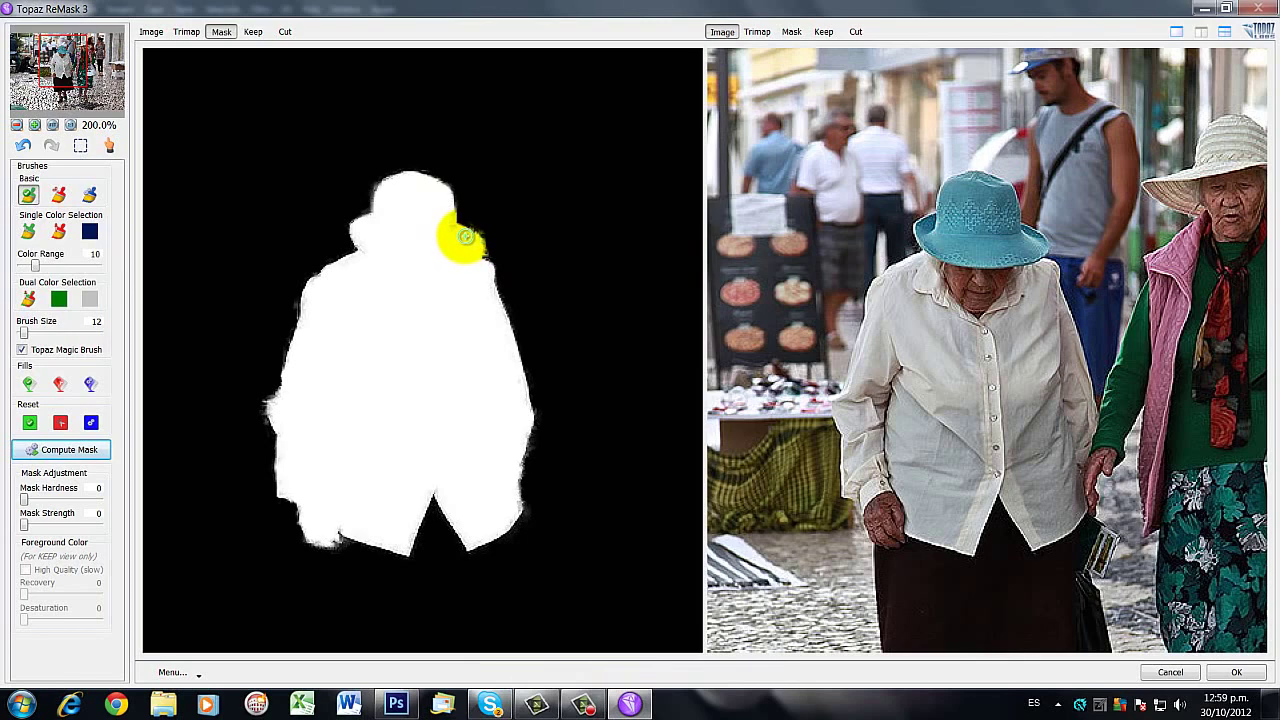
key("r")
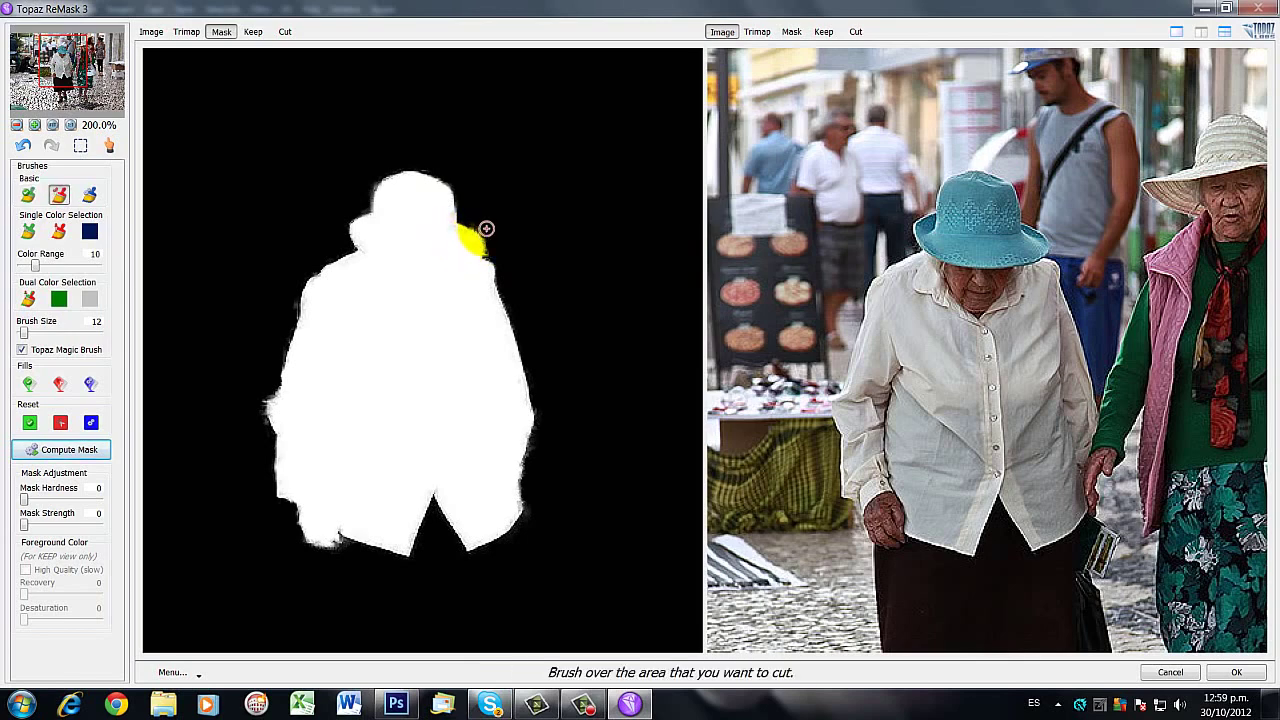
- Show the kept cutout and cut away the dark fringe around the hat's crown and right-hand brim
left_click(253, 33)
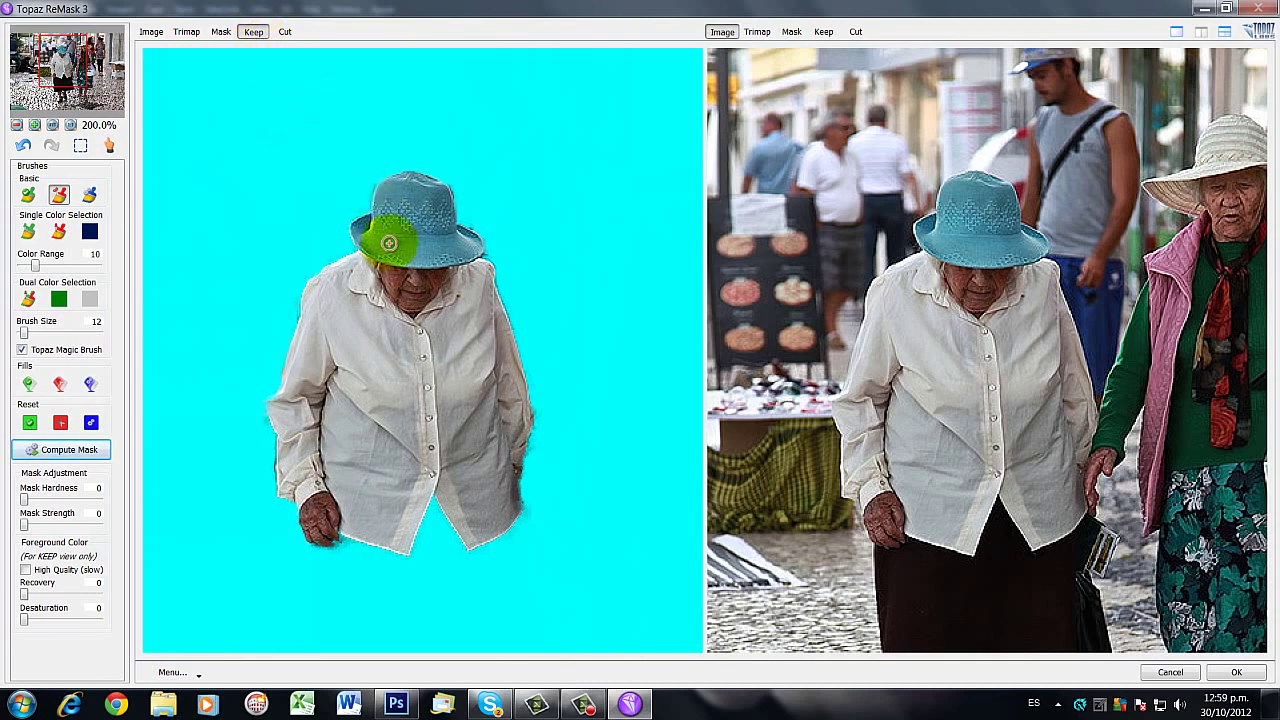
left_click_drag(286, 586, 280, 523)
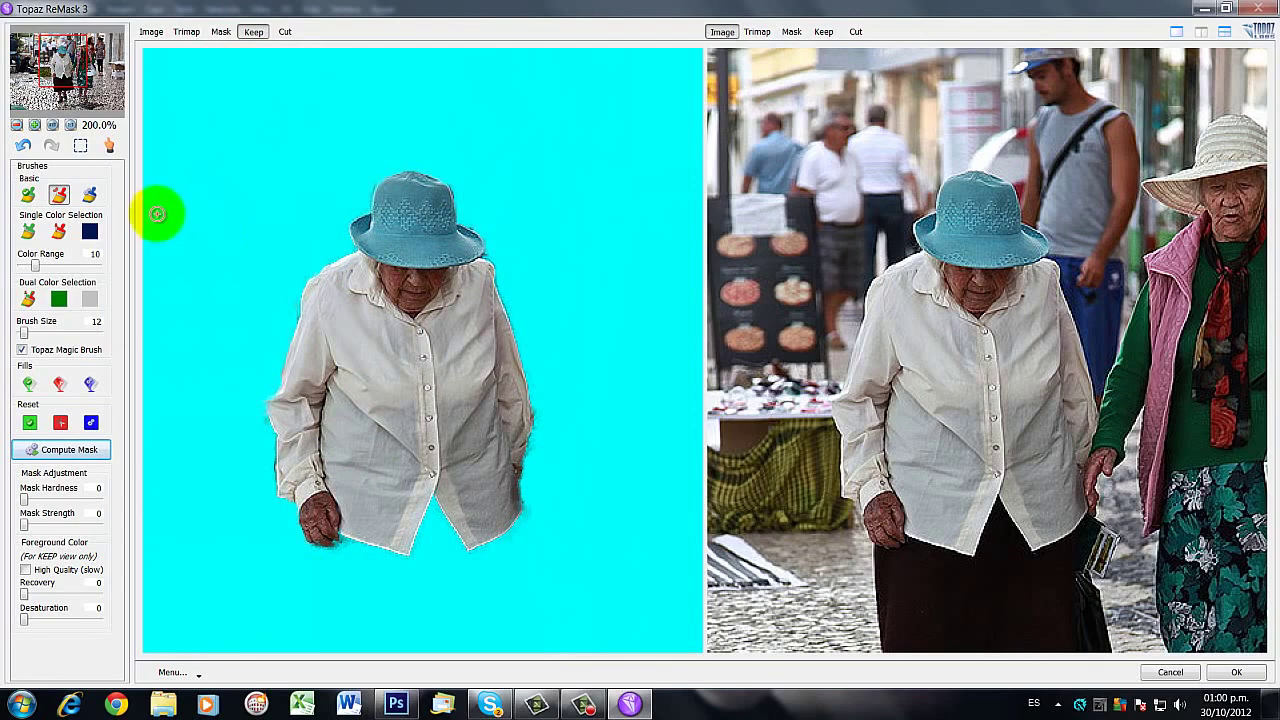
left_click(36, 126)
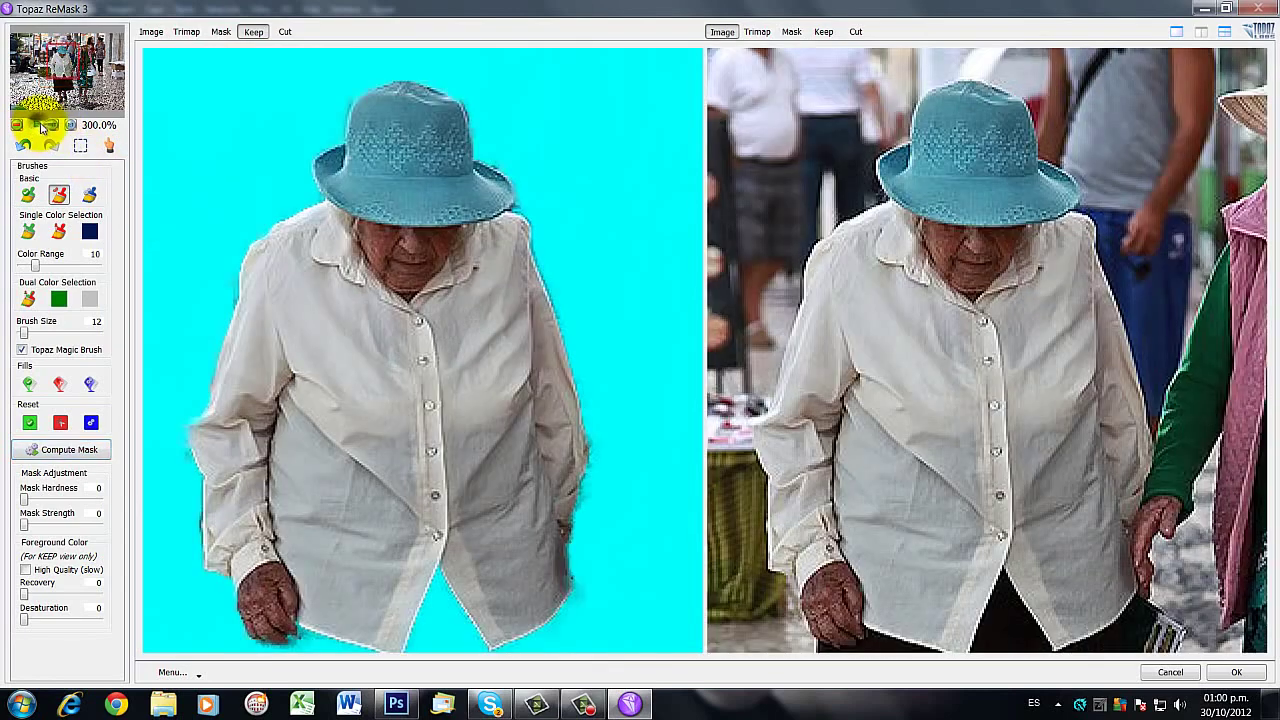
mouse_move(160, 105)
left_mouse_down()
mouse_move(329, 114)
mouse_move(340, 100)
mouse_move(337, 112)
left_mouse_up()
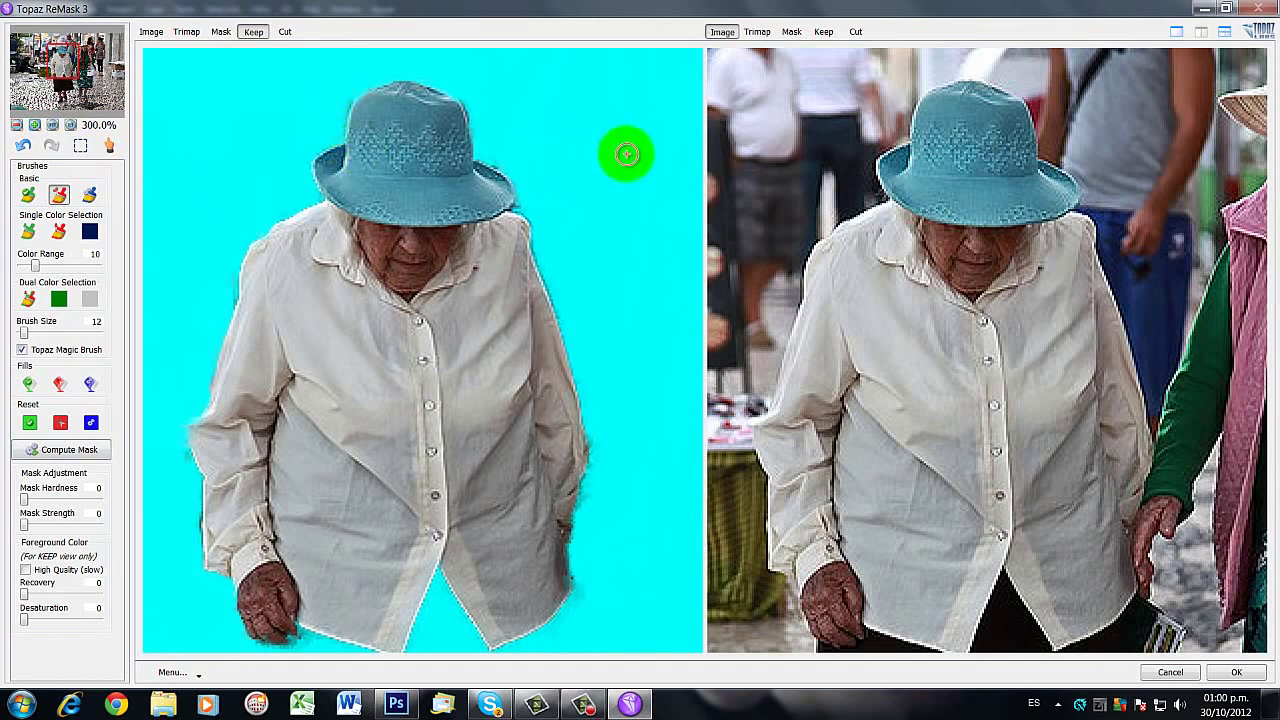
mouse_move(343, 123)
left_mouse_down()
mouse_move(334, 103)
mouse_move(351, 129)
mouse_move(486, 117)
mouse_move(475, 97)
mouse_move(506, 168)
mouse_move(500, 154)
left_mouse_up()
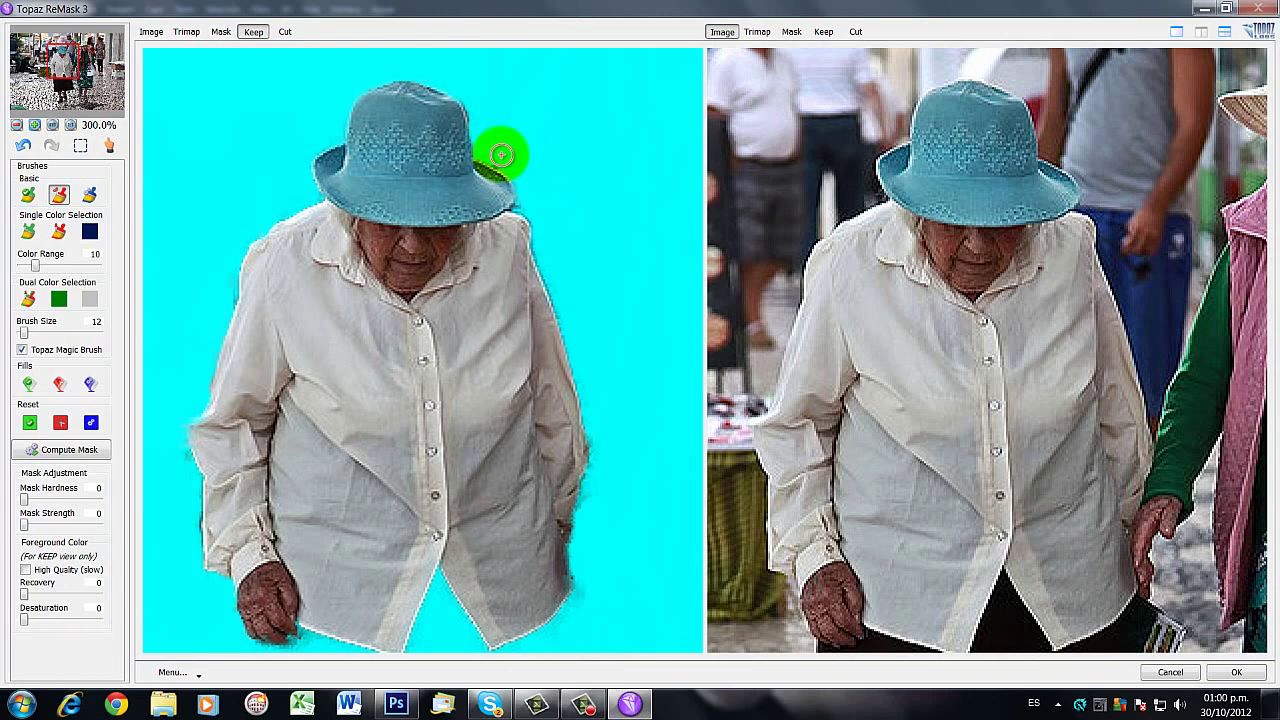
mouse_move(500, 156)
left_mouse_down()
mouse_move(526, 163)
mouse_move(523, 211)
left_mouse_up()
- Clean up the right-hand brim tip with the single-color cut and keep brushes, sampling the background and foreground colors there
key("ctrl")
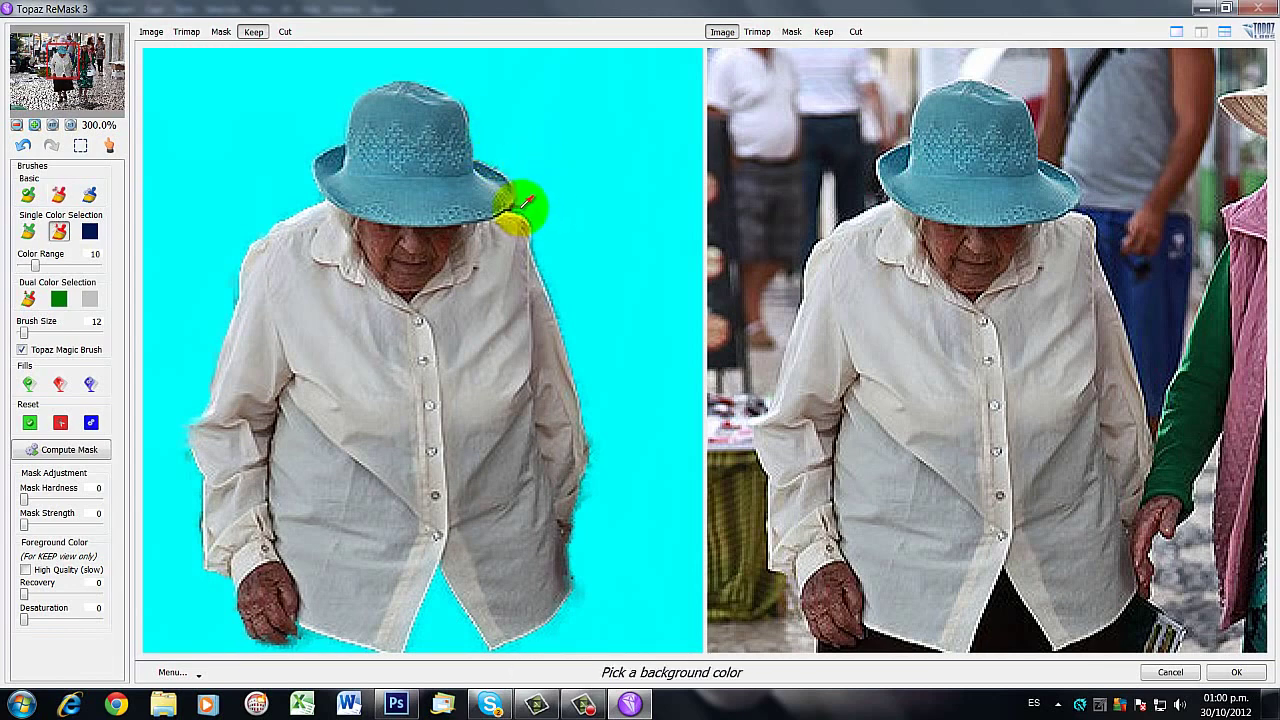
left_click(514, 210)
key("ctrl")
left_click(516, 207)
key("ctrl")
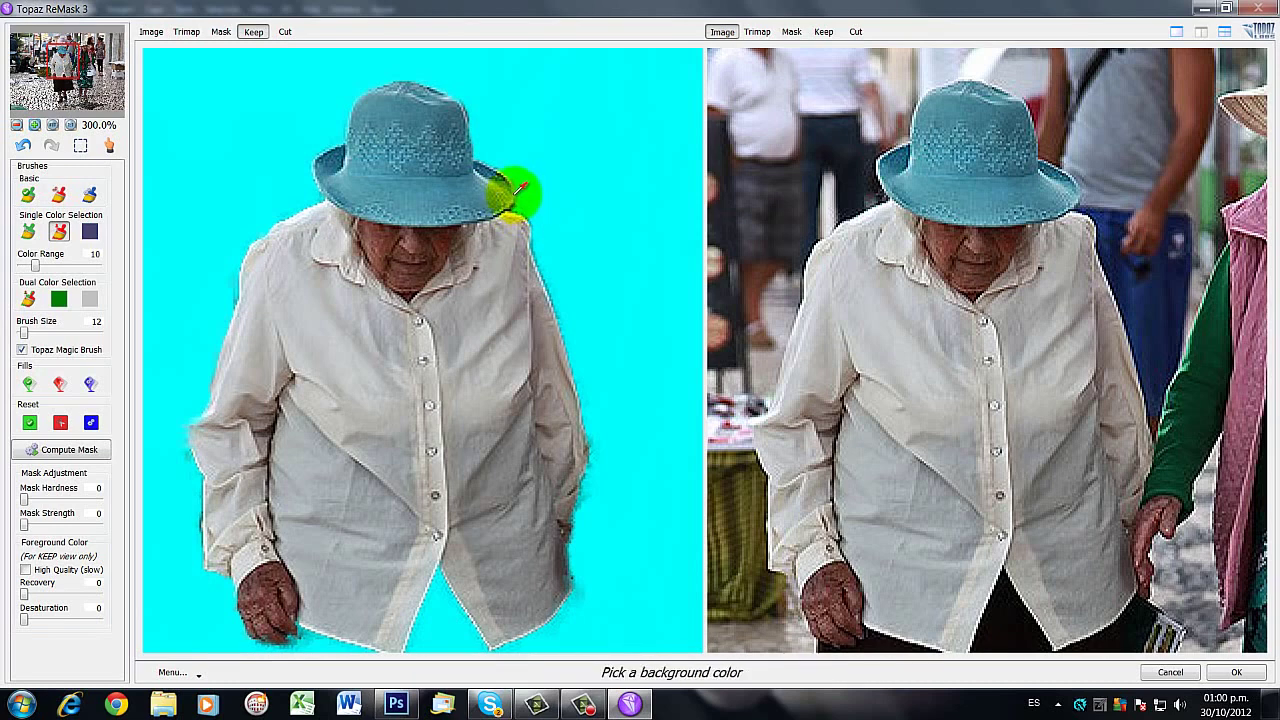
key("k")
left_click(513, 190)
key("ctrl")
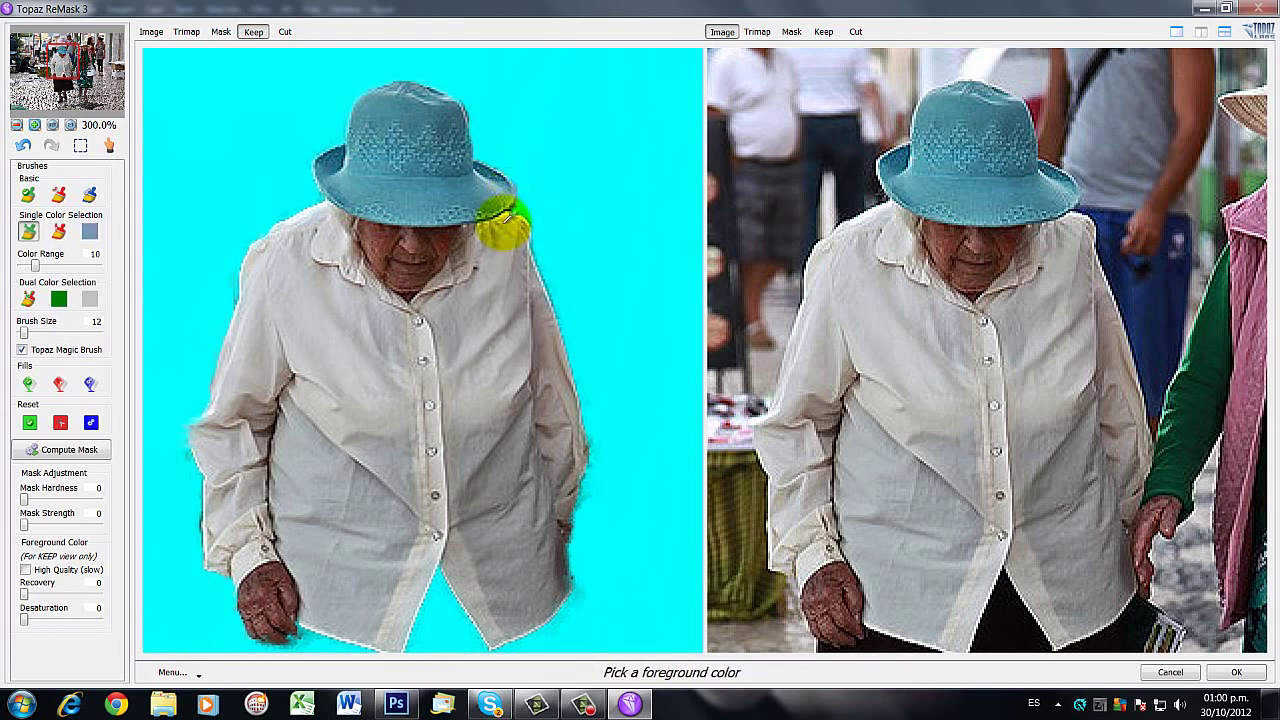
- Clean up the left-hand brim tip with the single-color cut brush and cut away the fringe along the left-hand sleeve down to the cuff
key("c")
left_click(322, 195)
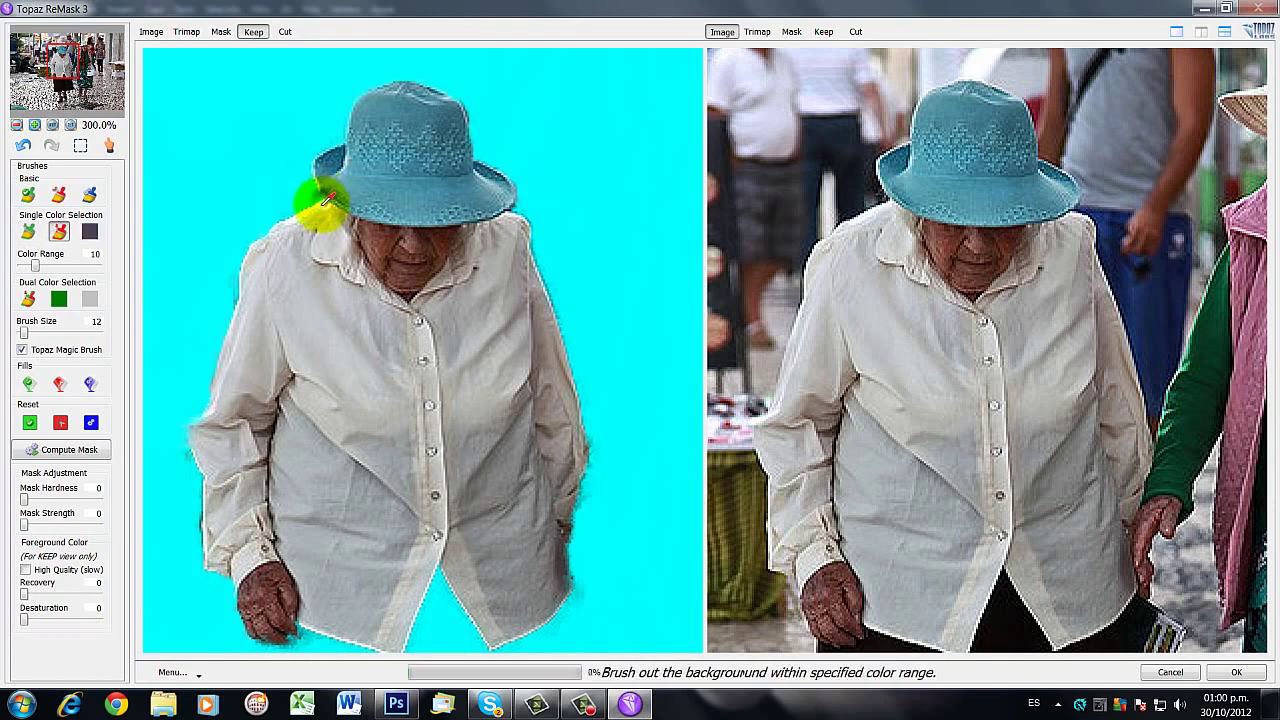
key("g")
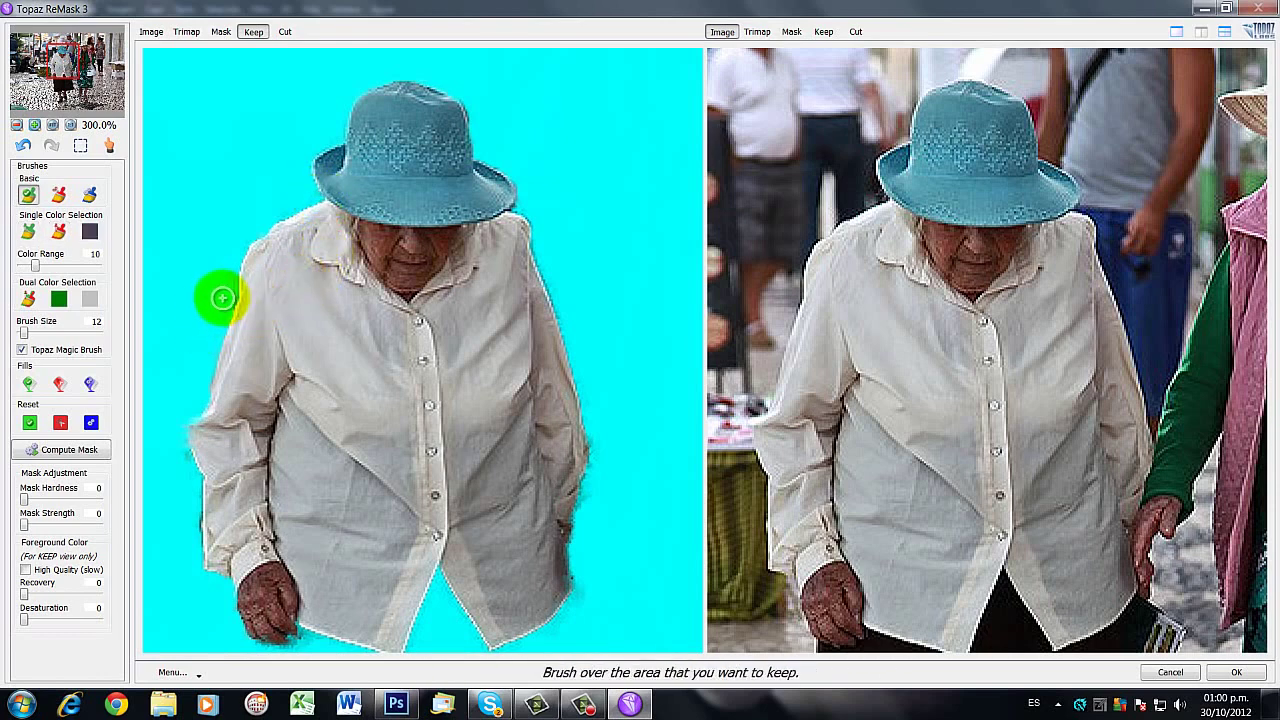
key("r")
mouse_move(225, 283)
left_mouse_down()
mouse_move(164, 463)
mouse_move(181, 462)
mouse_move(173, 449)
mouse_move(194, 534)
left_mouse_up()
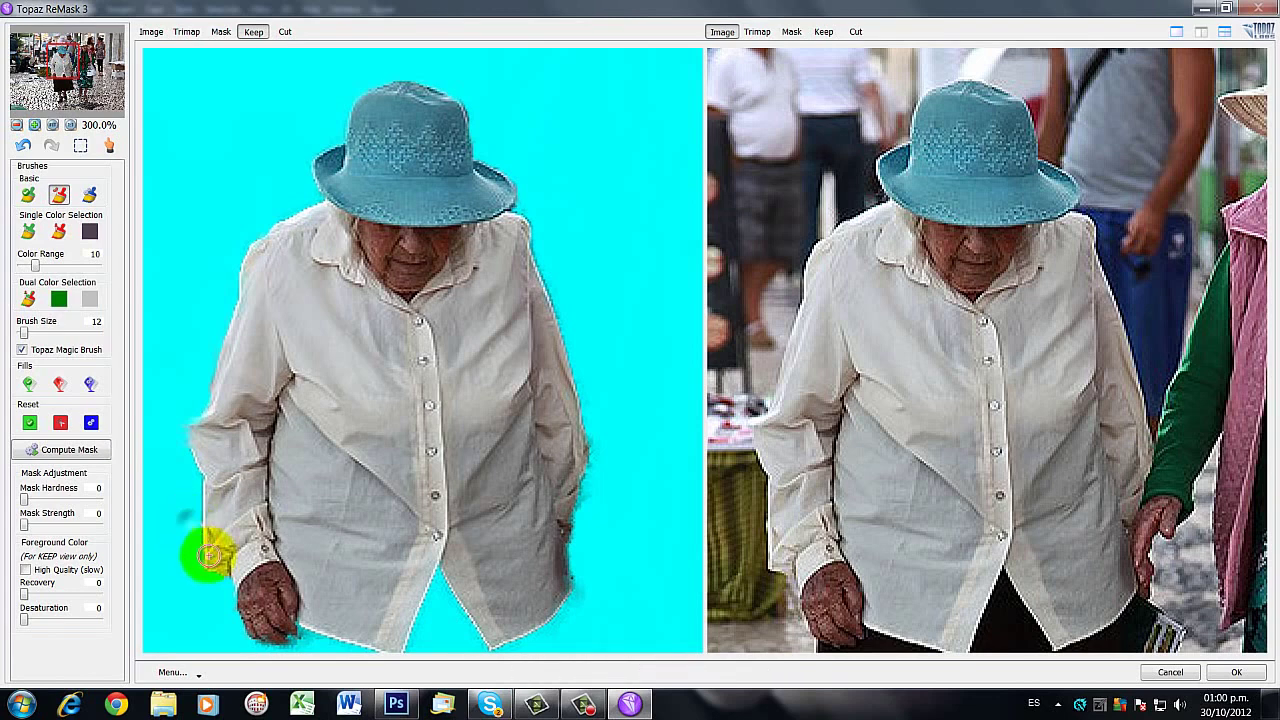
- Refine the shirt's right-hand edge between the sleeve and the hem with the basic cut and keep brushes
mouse_move(590, 503)
left_mouse_down()
mouse_move(604, 438)
mouse_move(593, 432)
mouse_move(609, 451)
mouse_move(599, 448)
mouse_move(596, 525)
mouse_move(590, 546)
left_mouse_up()
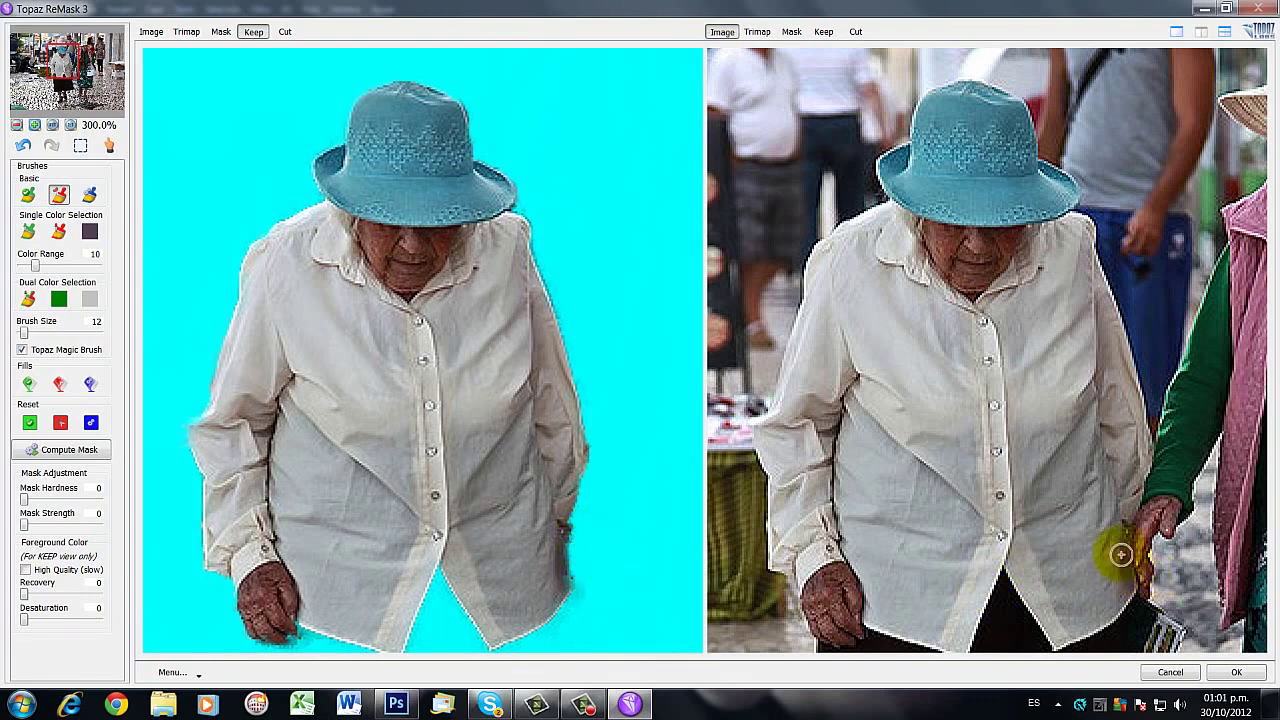
key("k")
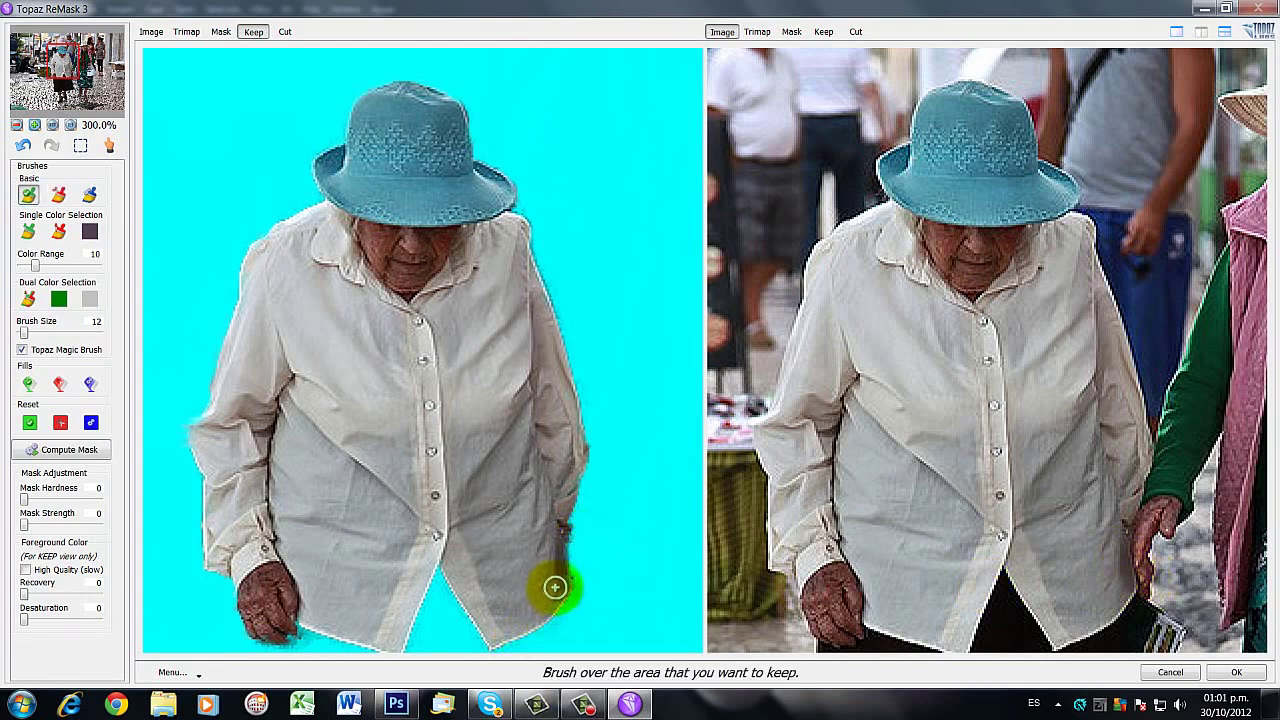
key("c")
mouse_move(566, 591)
left_mouse_down()
mouse_move(586, 594)
mouse_move(583, 572)
left_mouse_up()
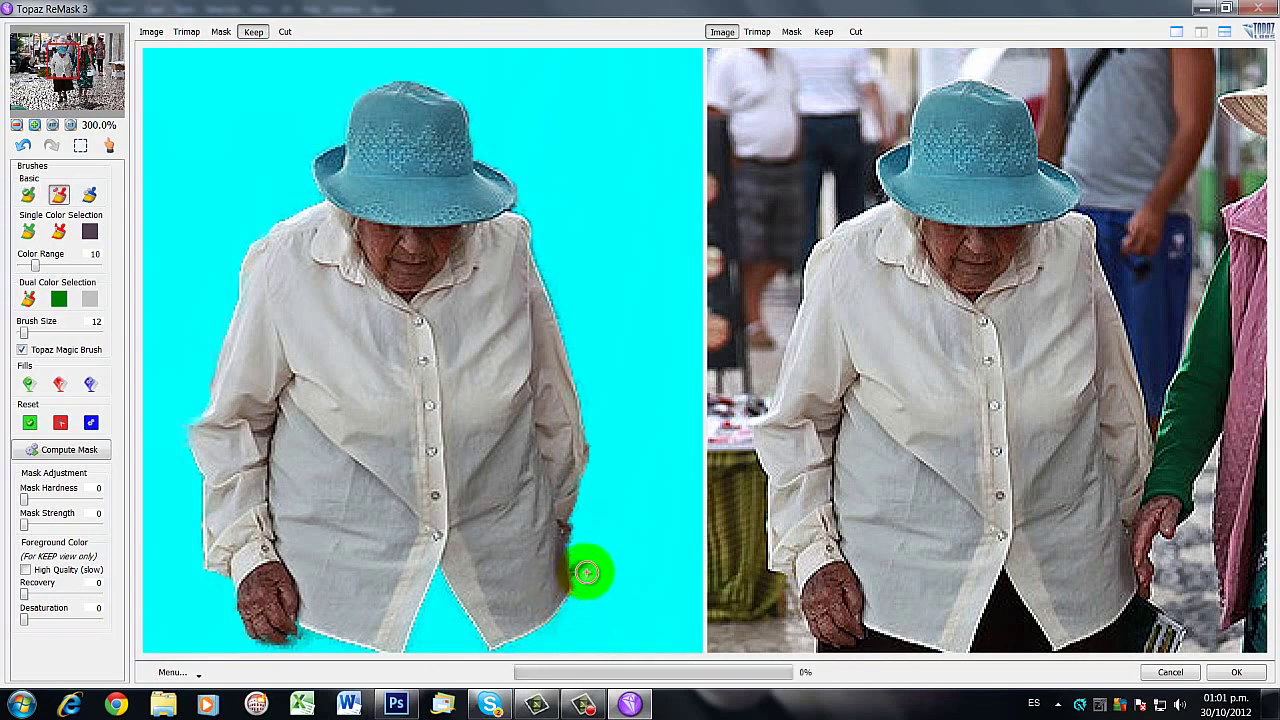
key("k")
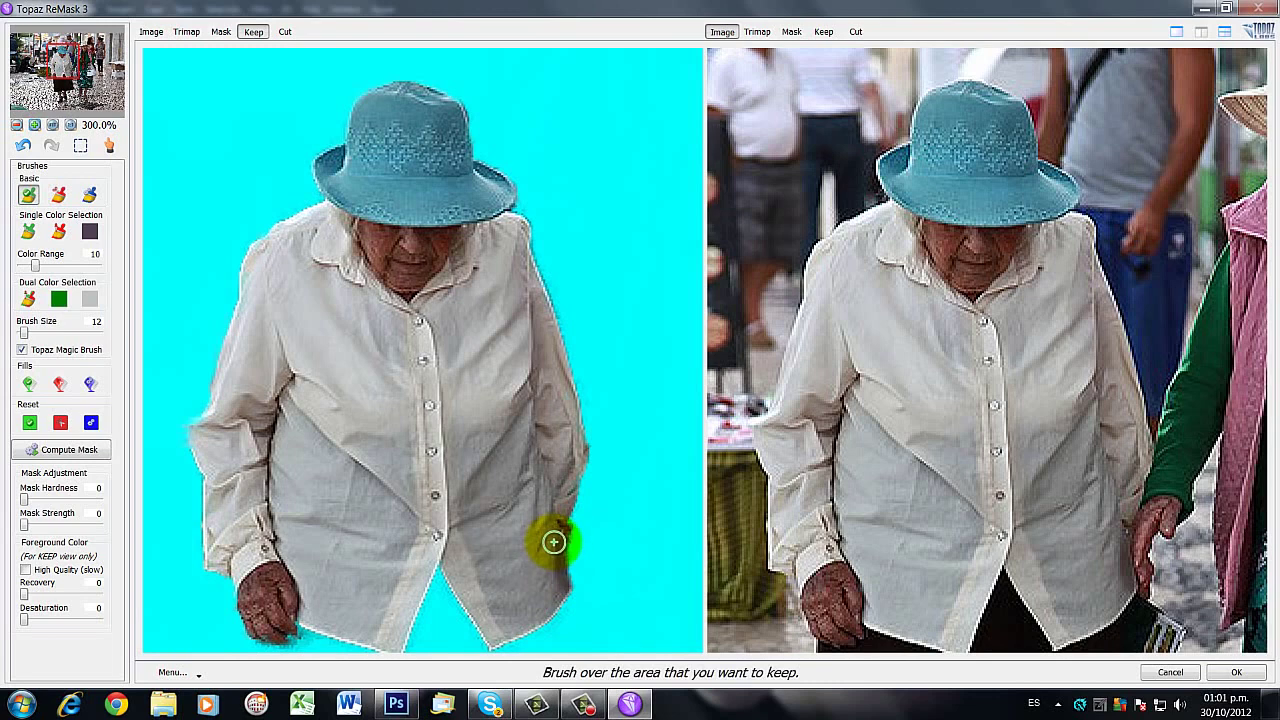
mouse_move(552, 554)
left_mouse_down()
mouse_move(607, 541)
mouse_move(571, 594)
mouse_move(586, 602)
left_mouse_up()
- Retouch the lower edge of the woman's hand around the fingertips with the basic keep and cut brushes
key("space")
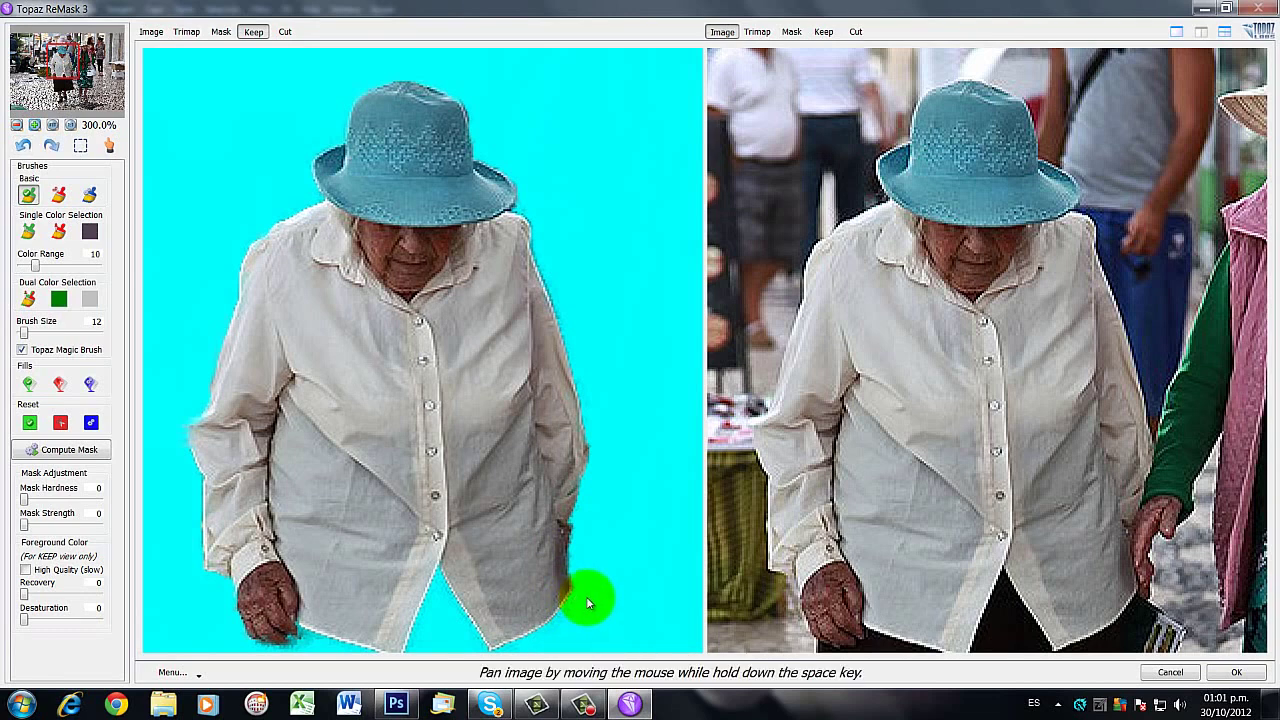
key("space")
left_click_drag(597, 606, 612, 485)
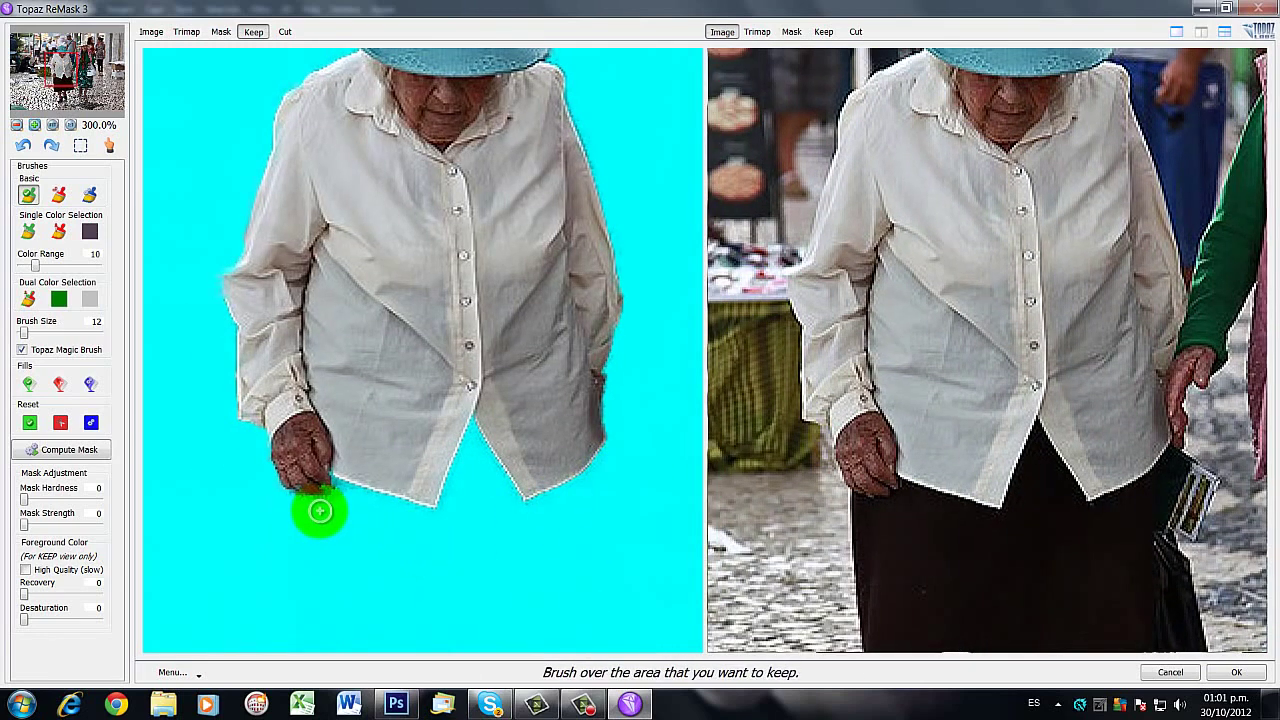
key("c")
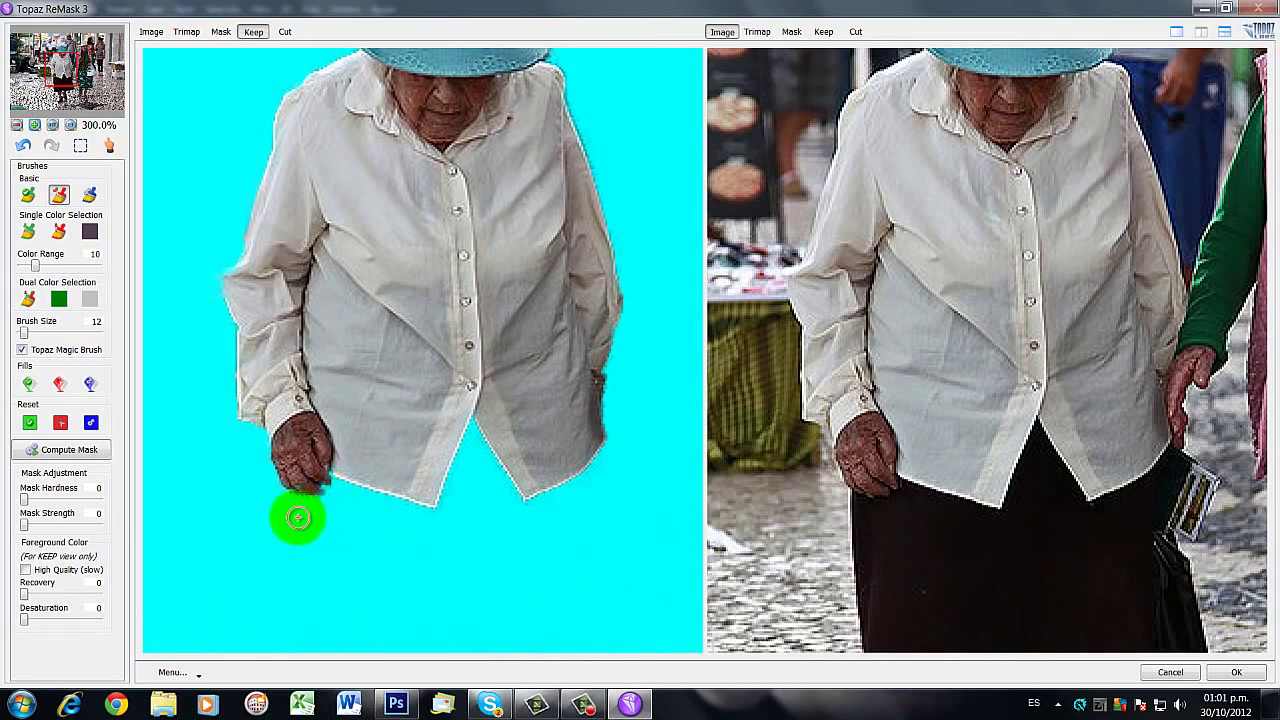
key("k")
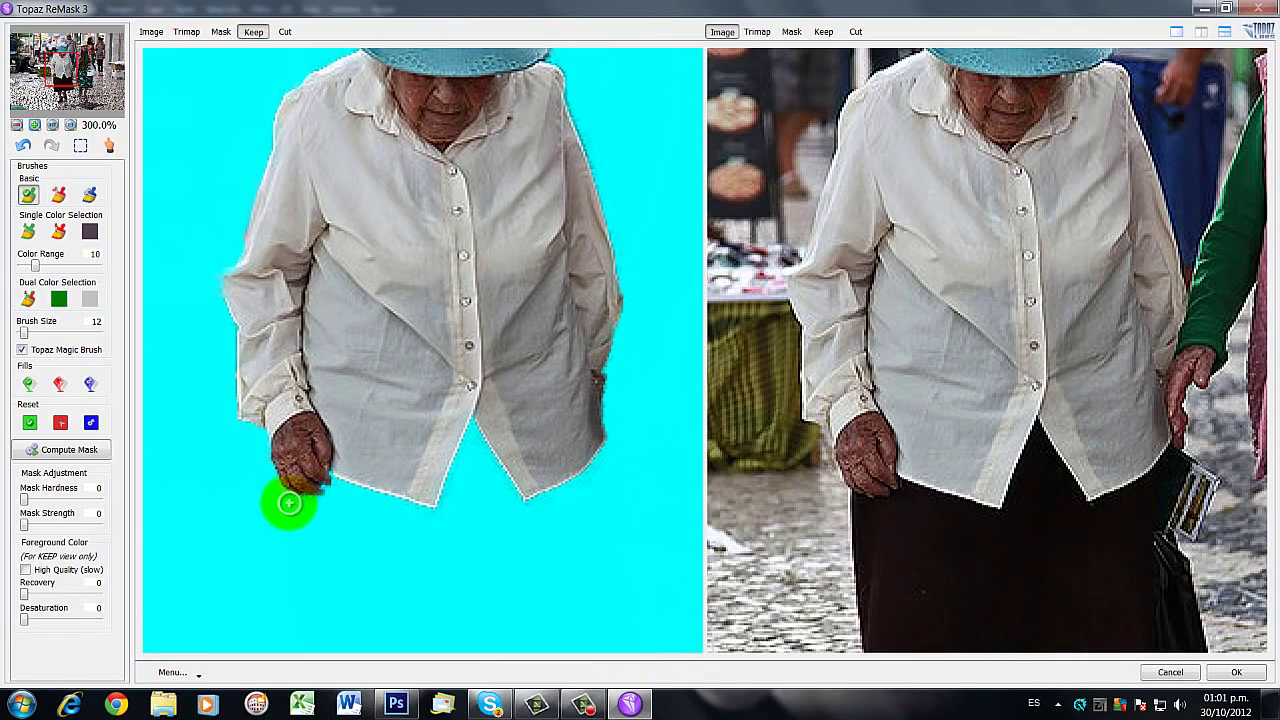
key("c")
left_click_drag(288, 505, 335, 505)
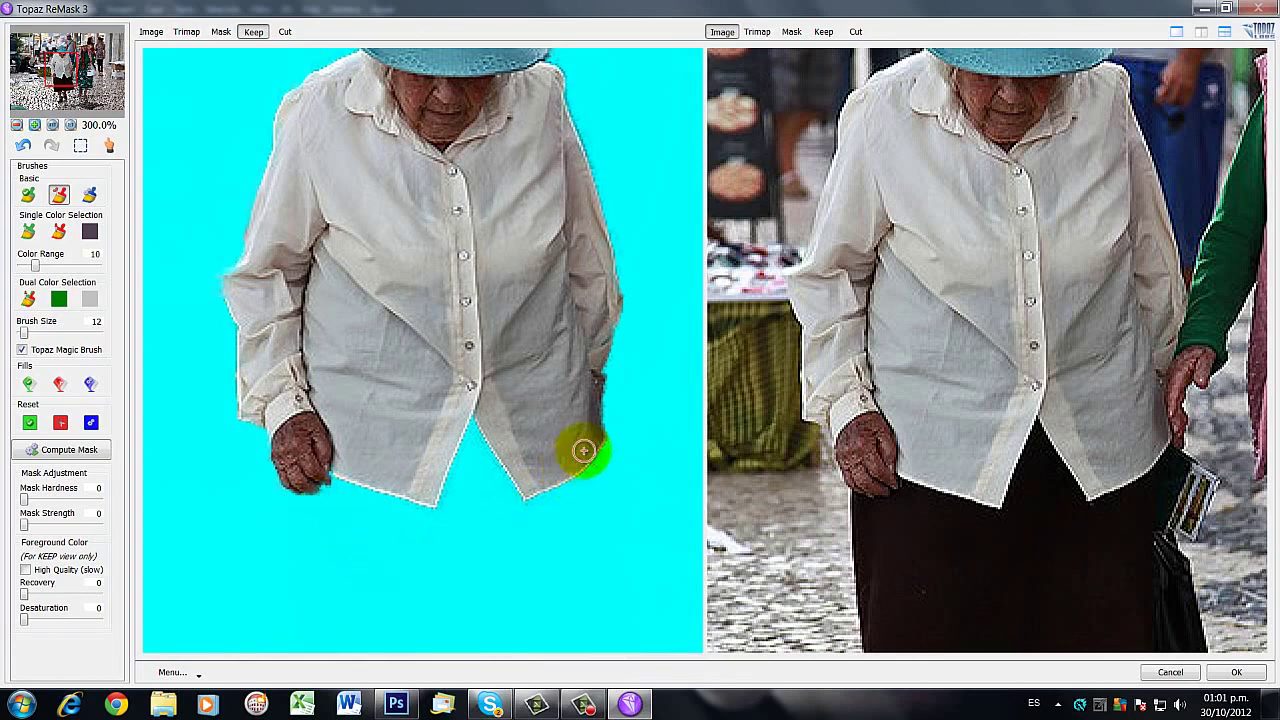
- Cut away the leftover background beside the shirt just below the right-hand sleeve
right_click(614, 390)
left_click(618, 398)
left_click(611, 391)
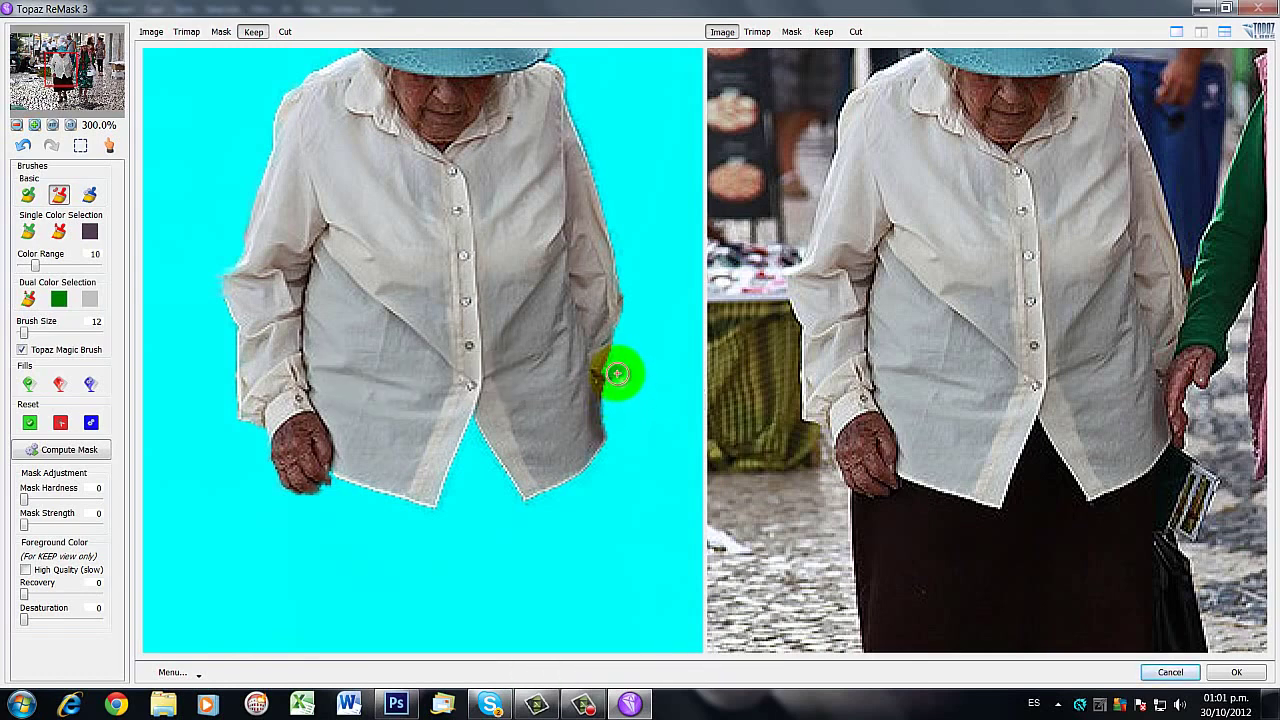
- Enable high-quality foreground color and set the color recovery to 100
left_click_drag(422, 426, 423, 551)
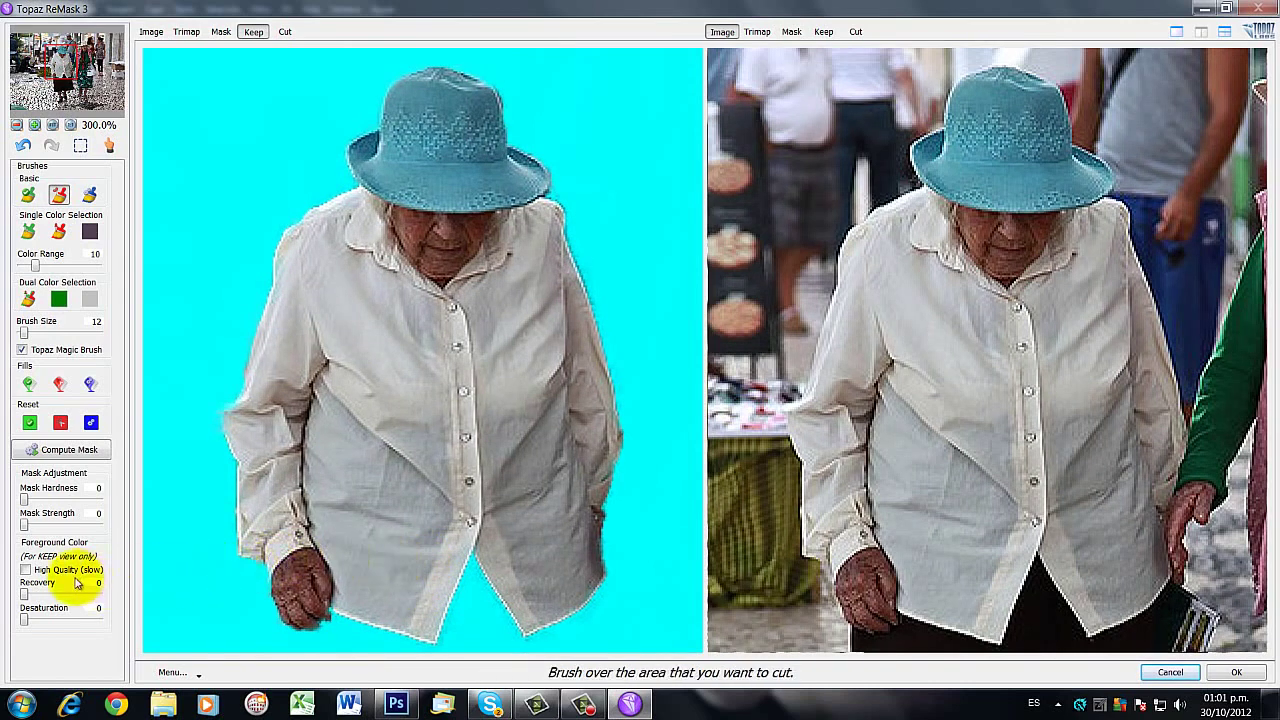
left_click(25, 569)
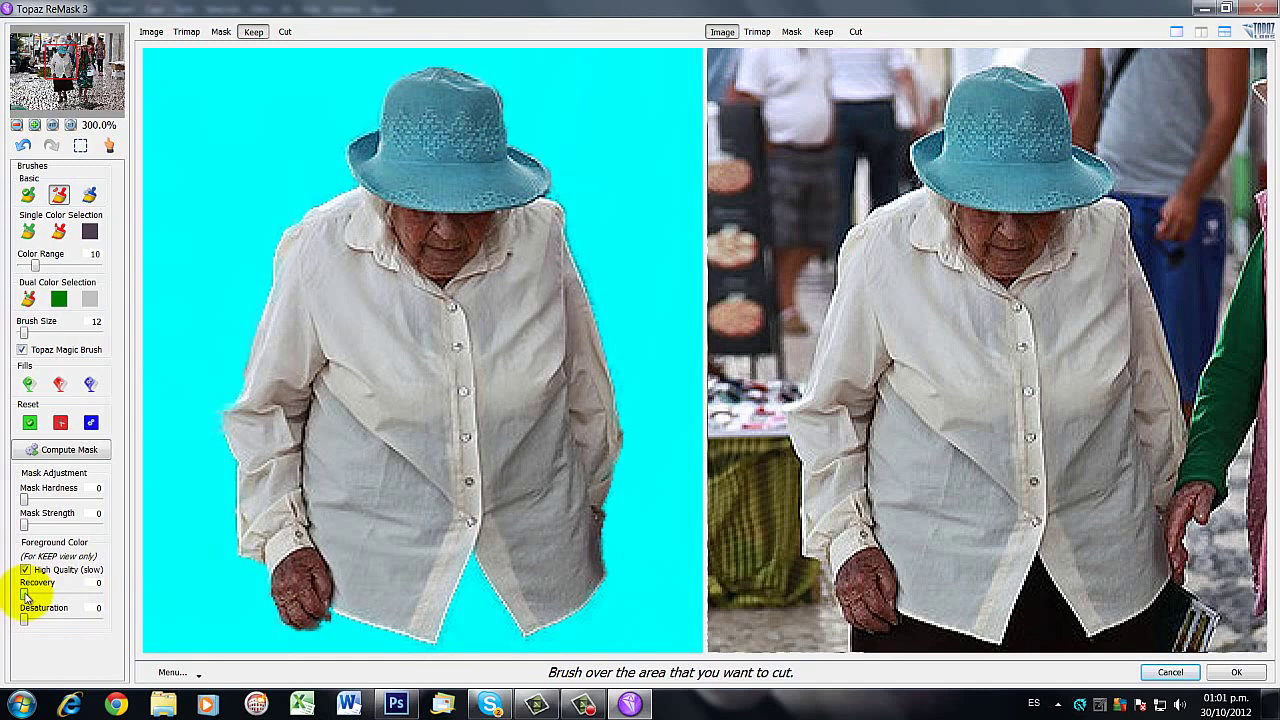
left_click_drag(25, 596, 104, 594)
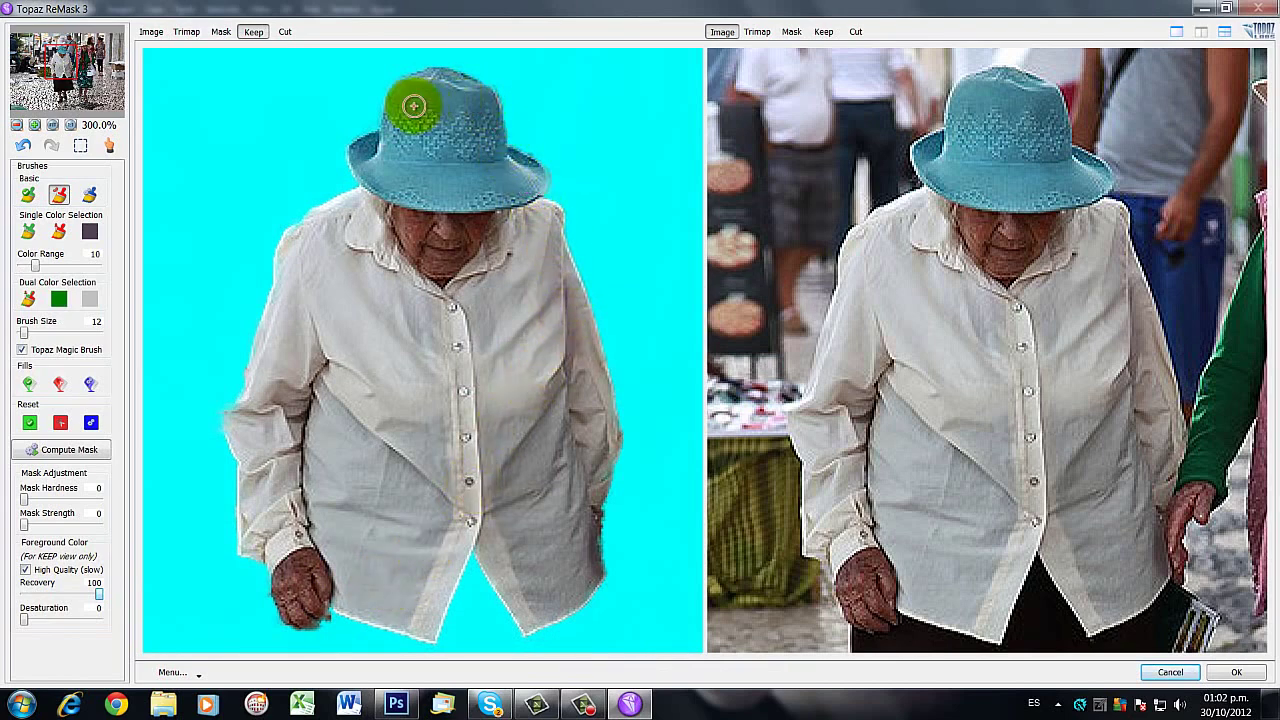
- Restore the hat crown's upper edge with the keep brush and cut away the fringe above it
key("k")
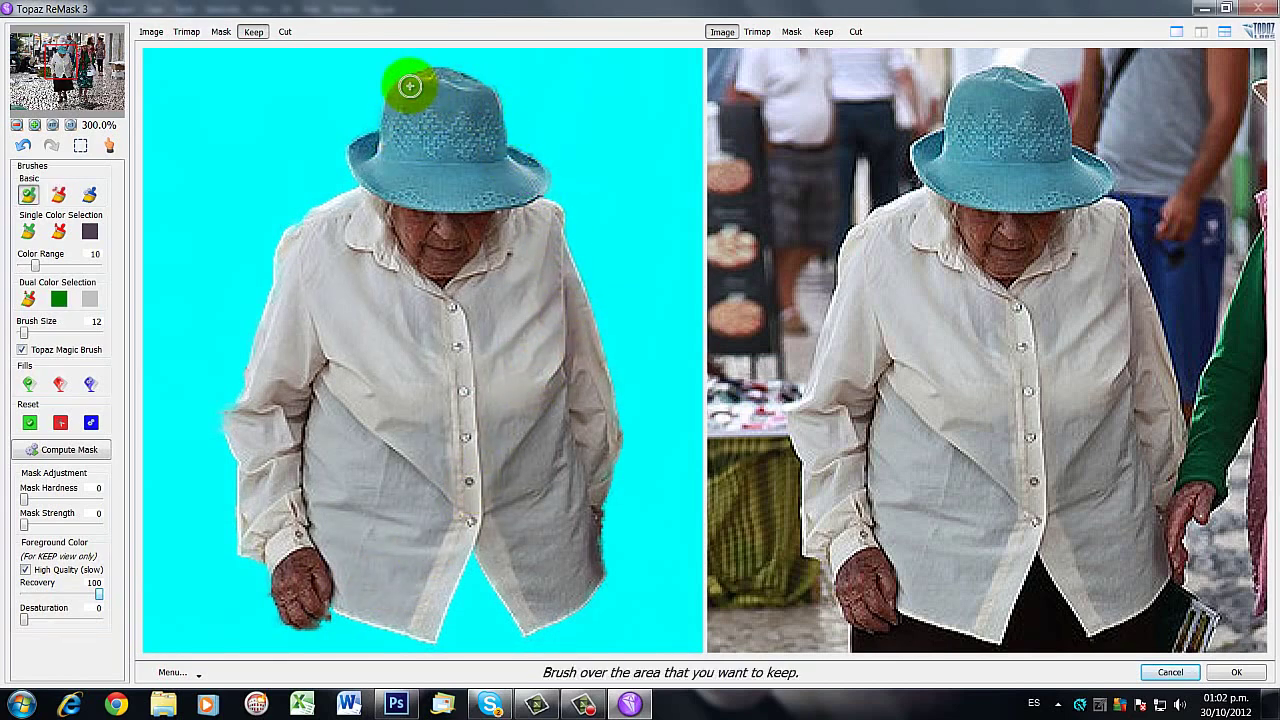
left_click_drag(410, 87, 492, 95)
key("c")
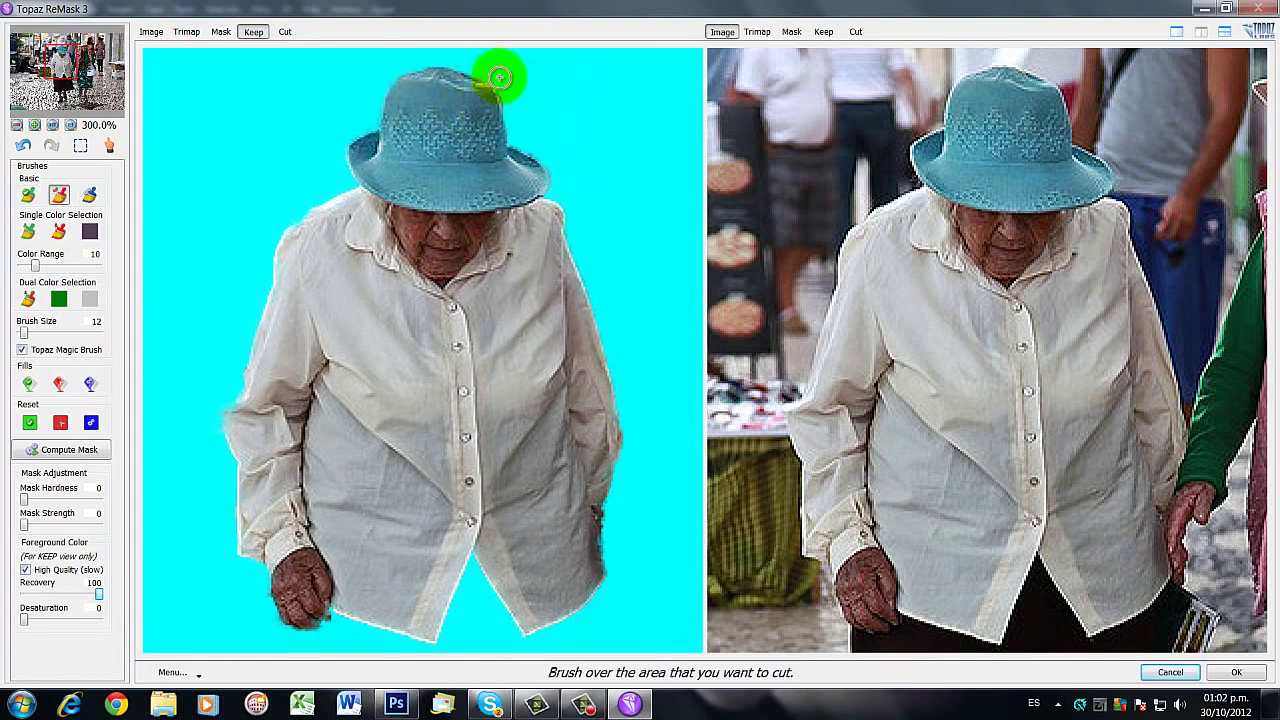
left_click_drag(500, 76, 457, 57)
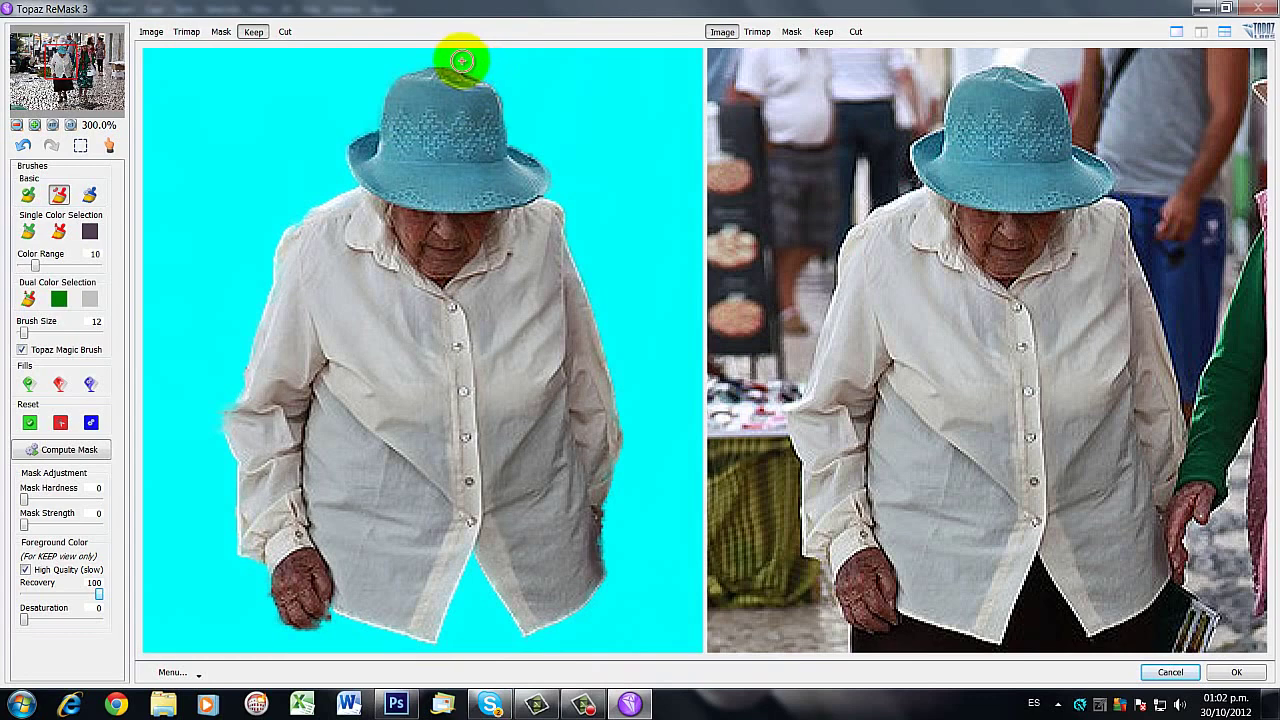
left_click(461, 59)
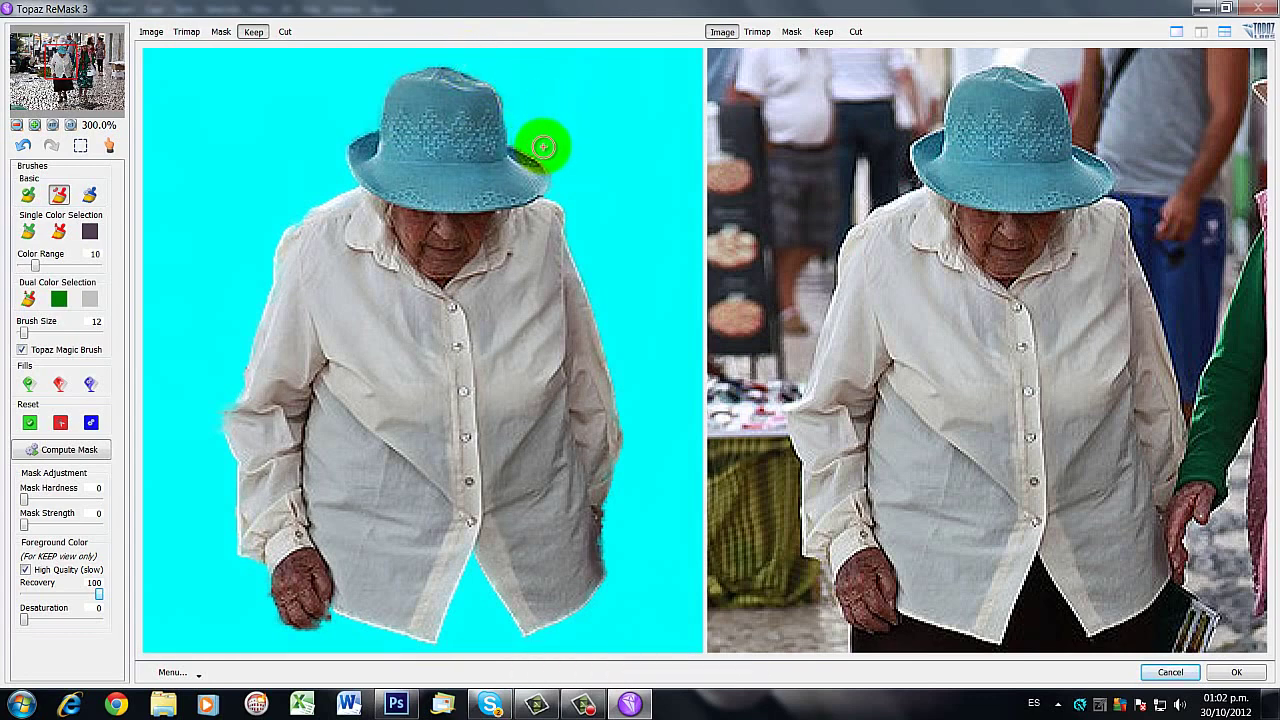
- Retouch the right-hand brim tip of the hat with the basic keep and cut brushes
key("k")
left_click(535, 179)
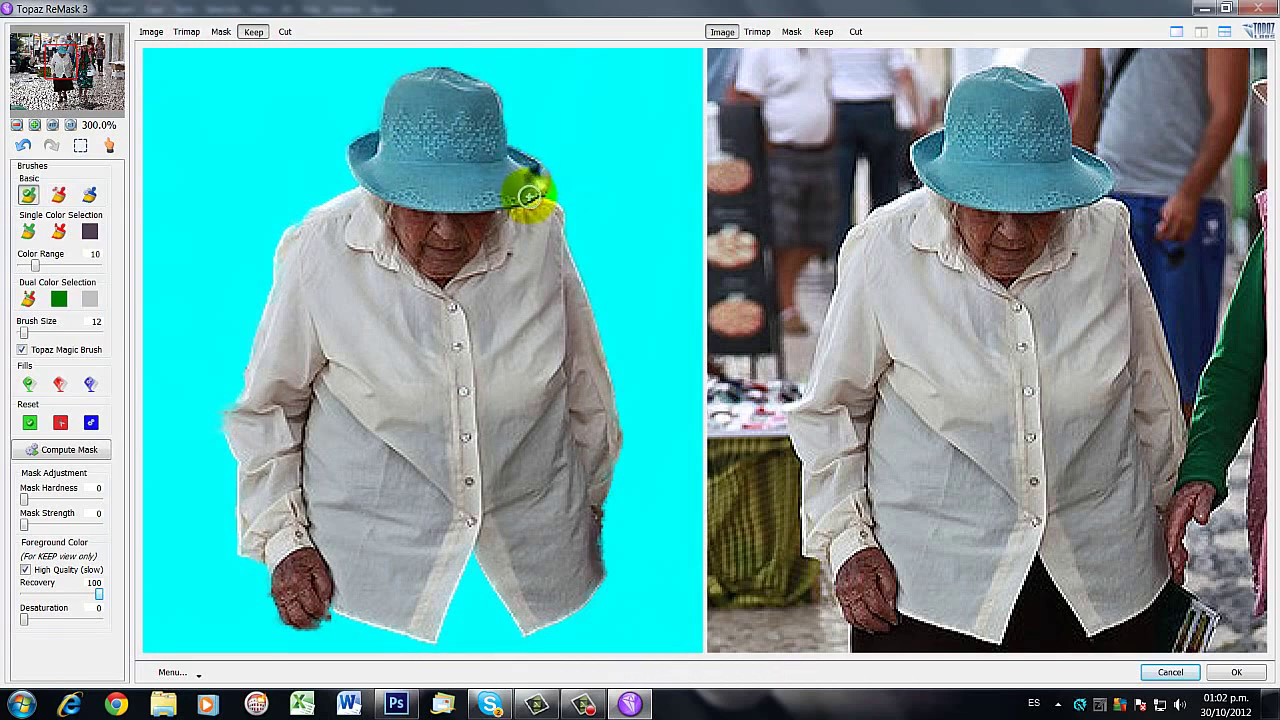
key("c")
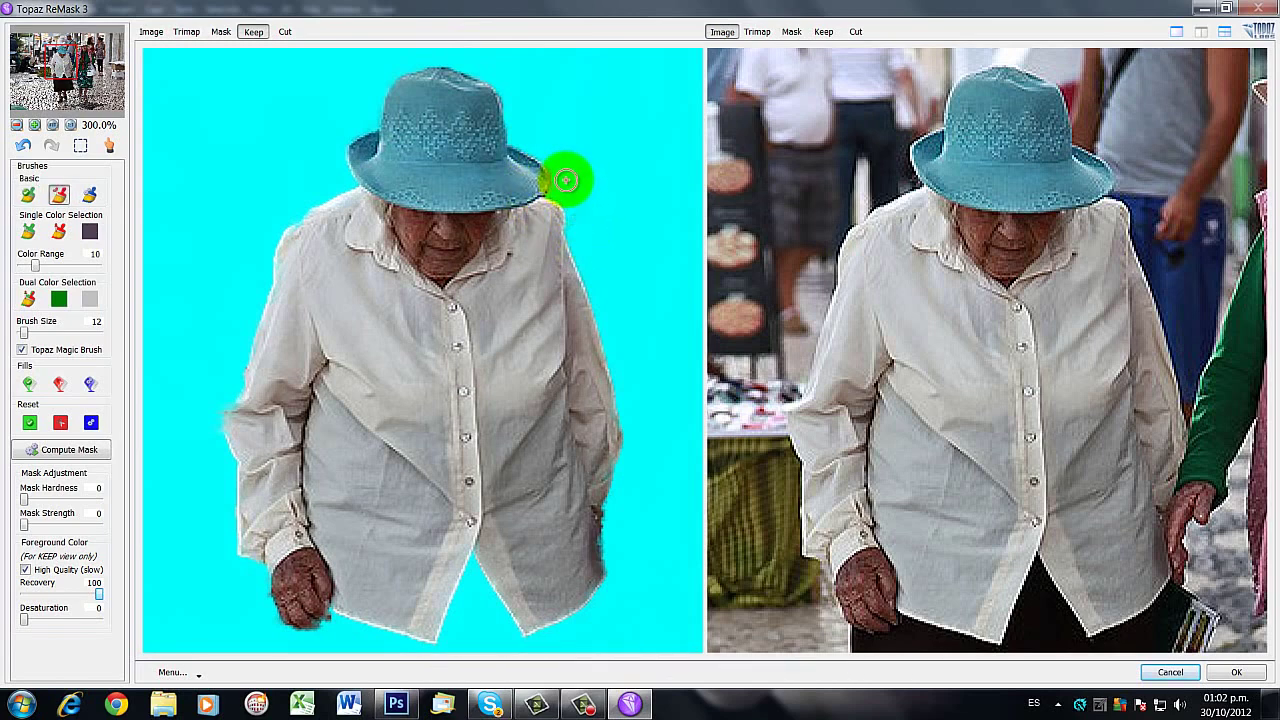
left_click(562, 187)
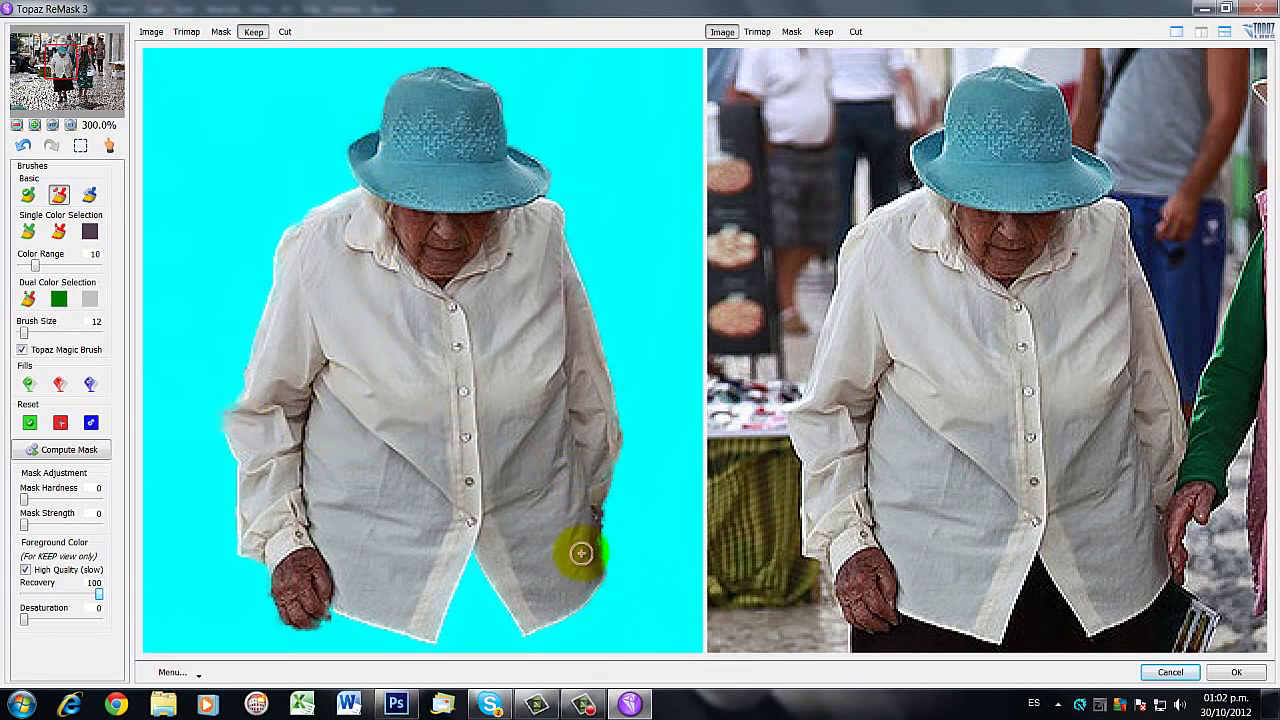
- Brush the fingertips of the hand with the keep brush and apply the finished mask to the layer
key("k")
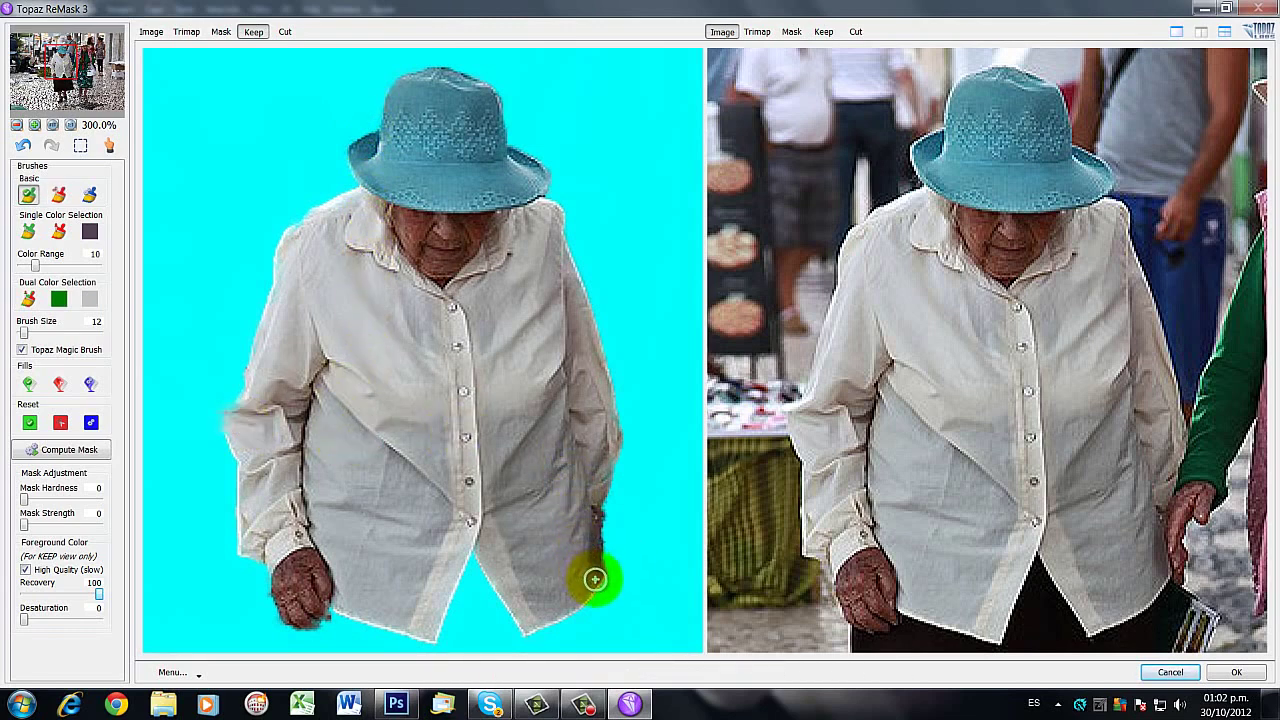
left_click_drag(288, 643, 310, 616)
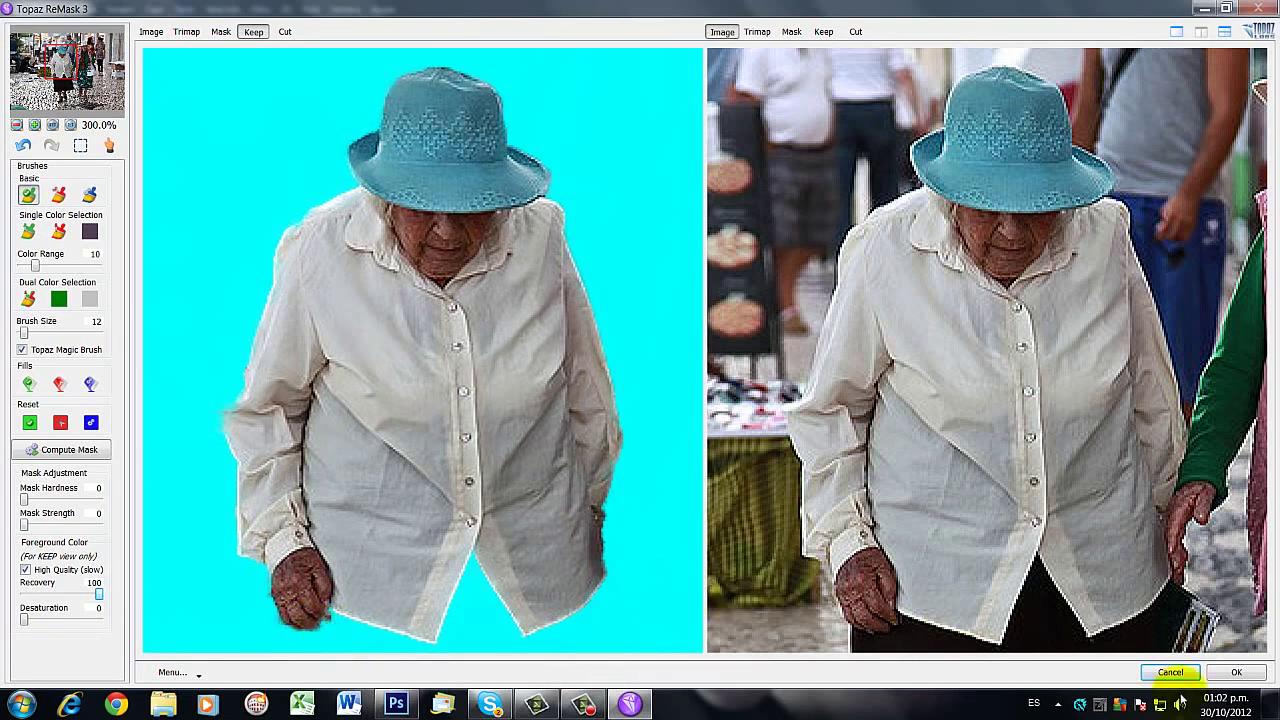
left_click(1238, 673)
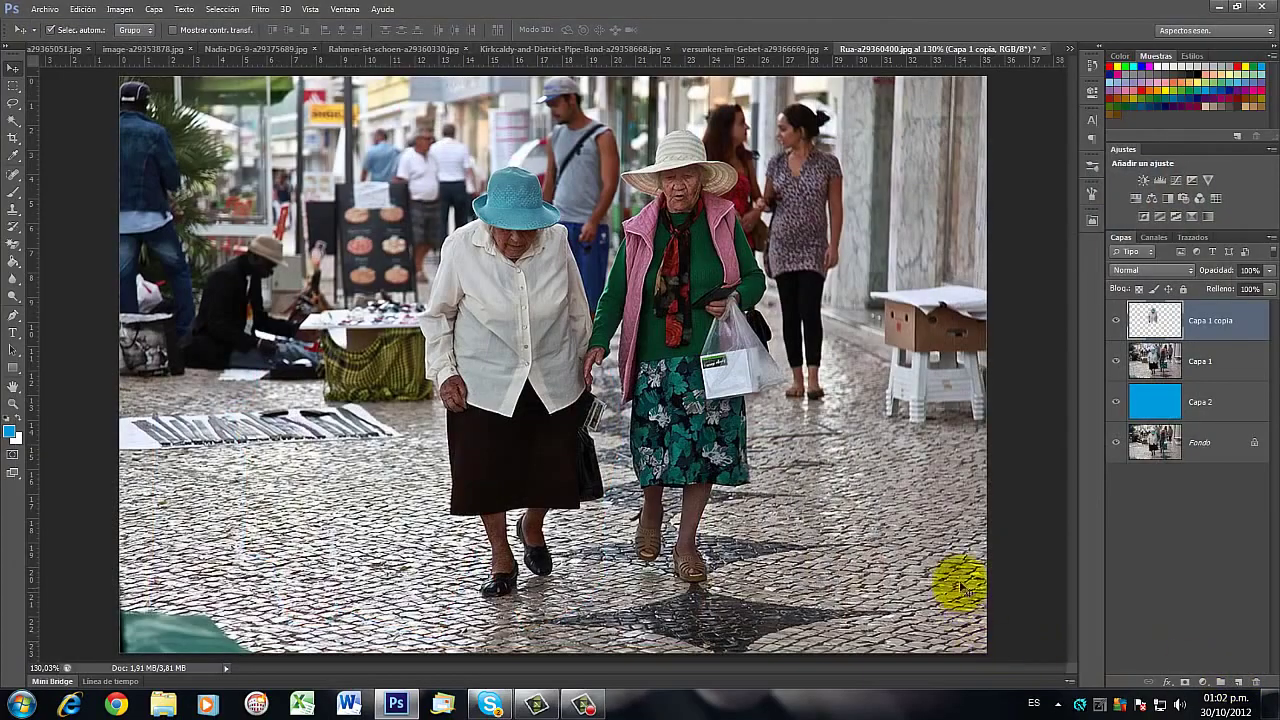
- Delete the Capa 1 photo layer so that the cutout lies directly over the blue Capa 2, and inspect its edges
left_click(1206, 362)
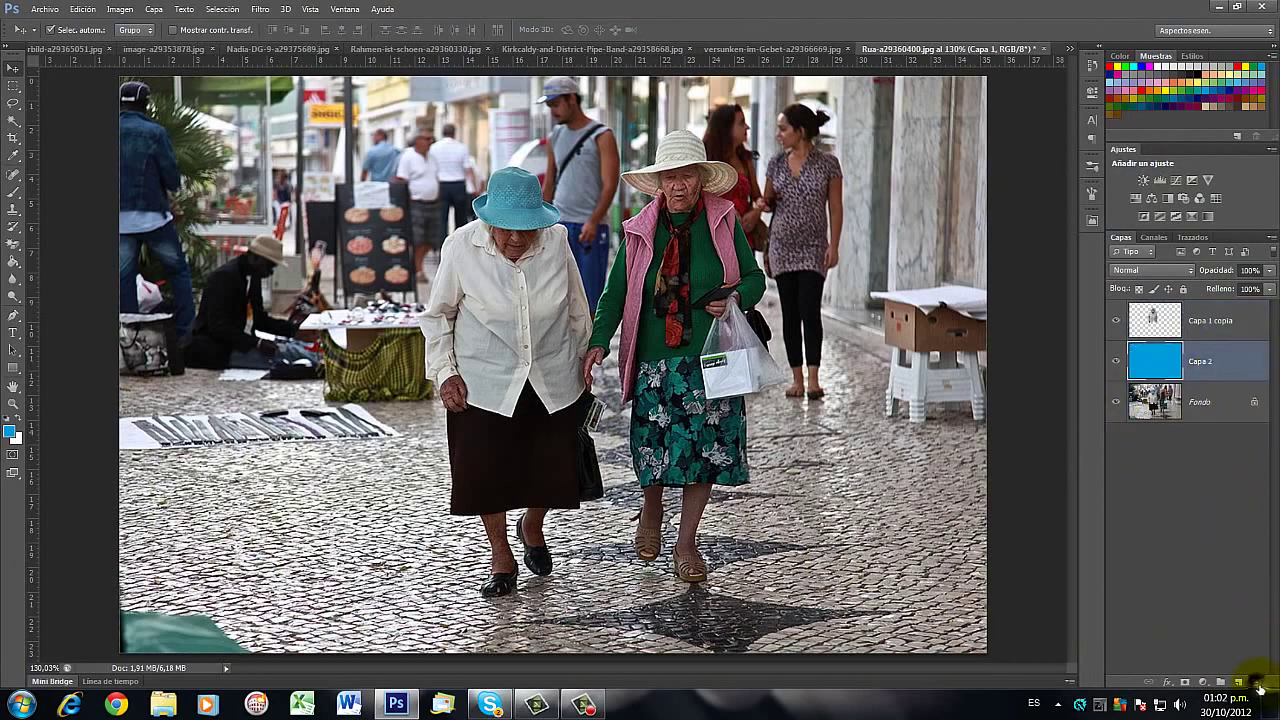
left_click(1258, 686)
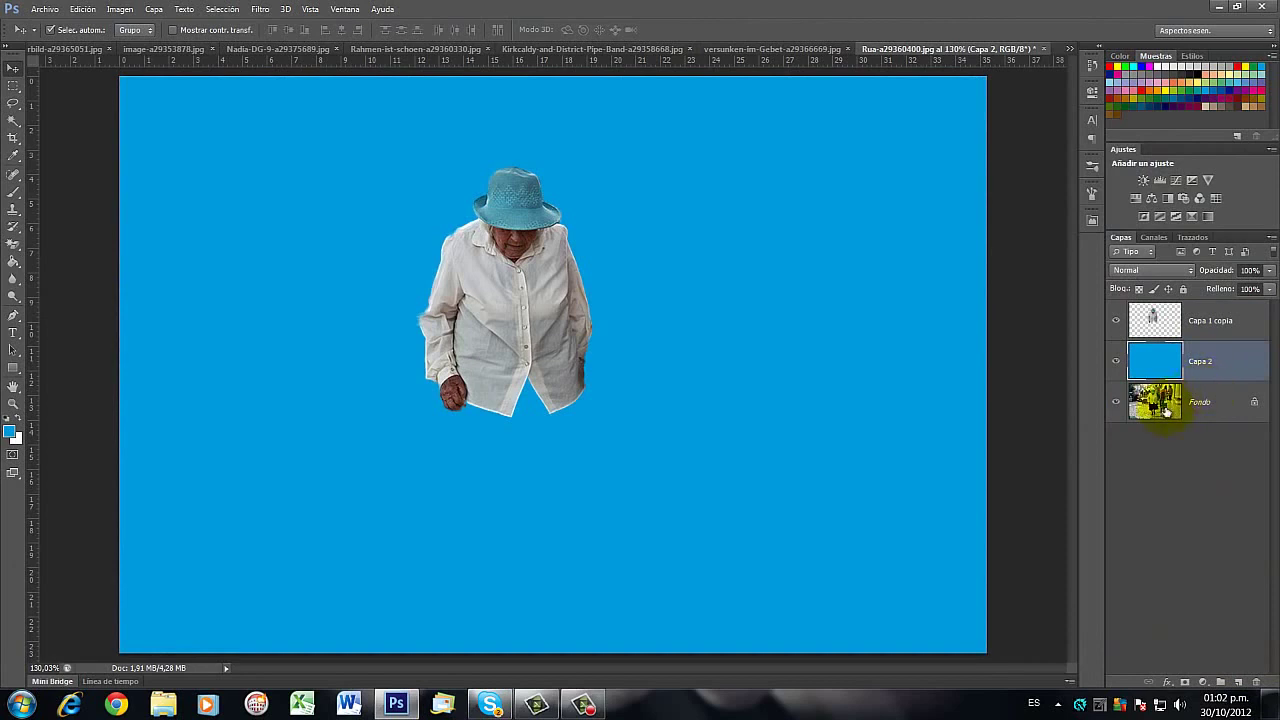
scroll(533, 260, "up", 8)
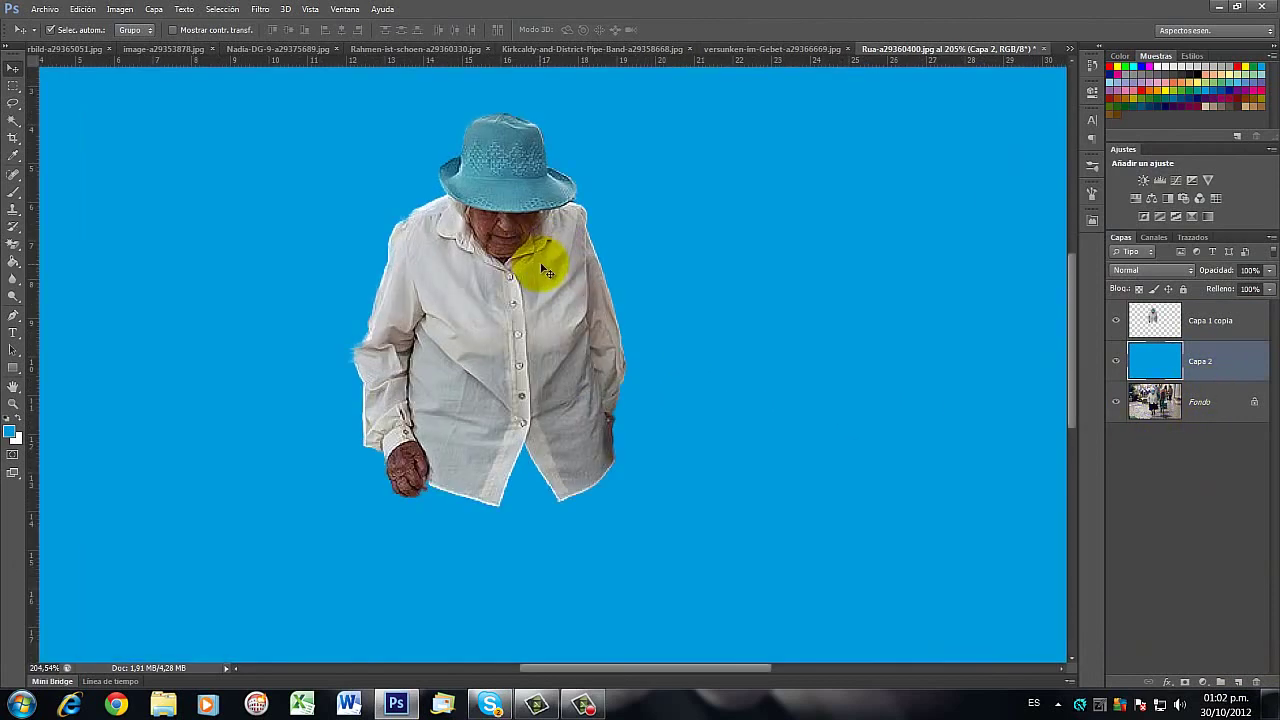
scroll(548, 261, "up", 1)
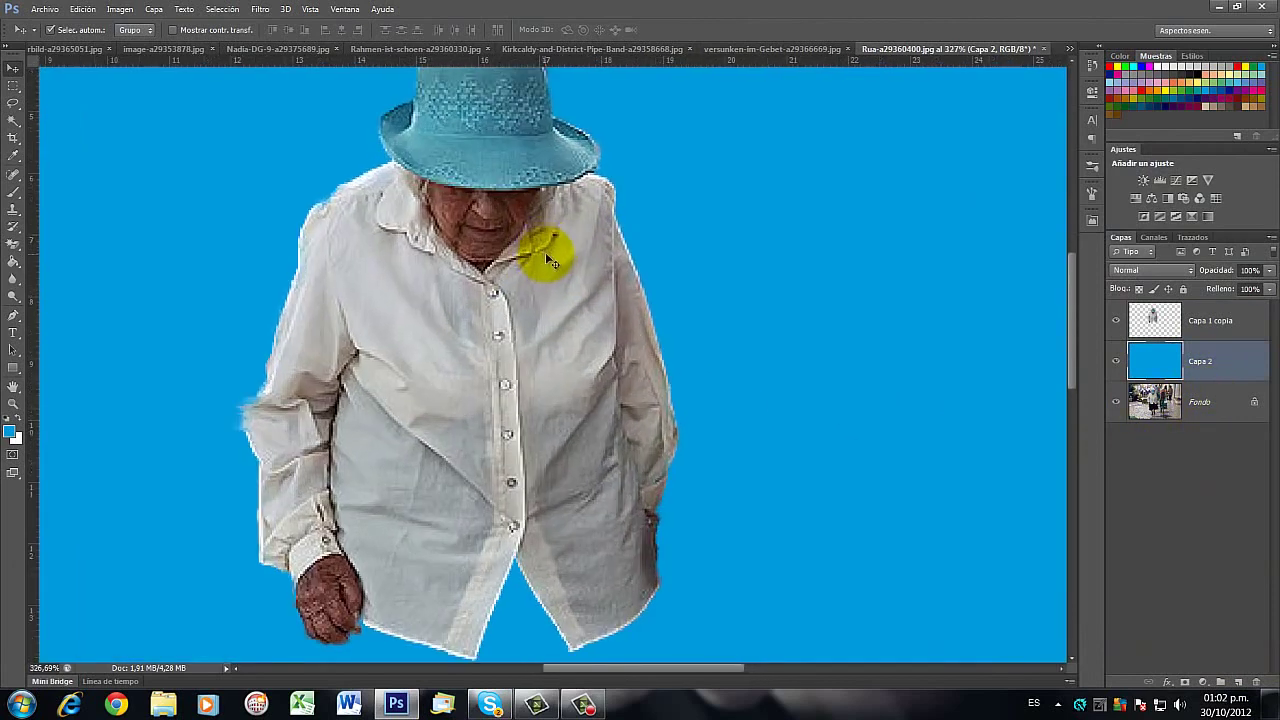
left_click_drag(552, 282, 594, 371)
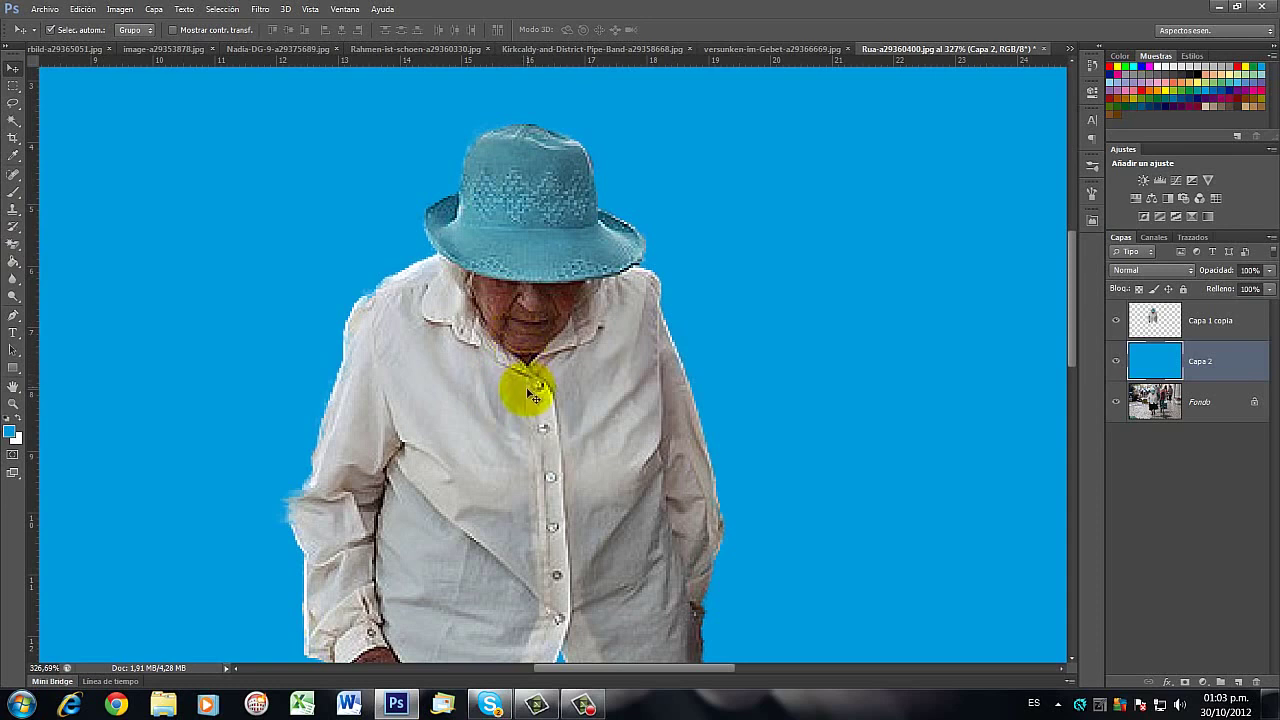
- Go over the blouse's left shoulder, right sleeve and left elbow edges with the History Brush on the Capa 2 layer
left_click(257, 449)
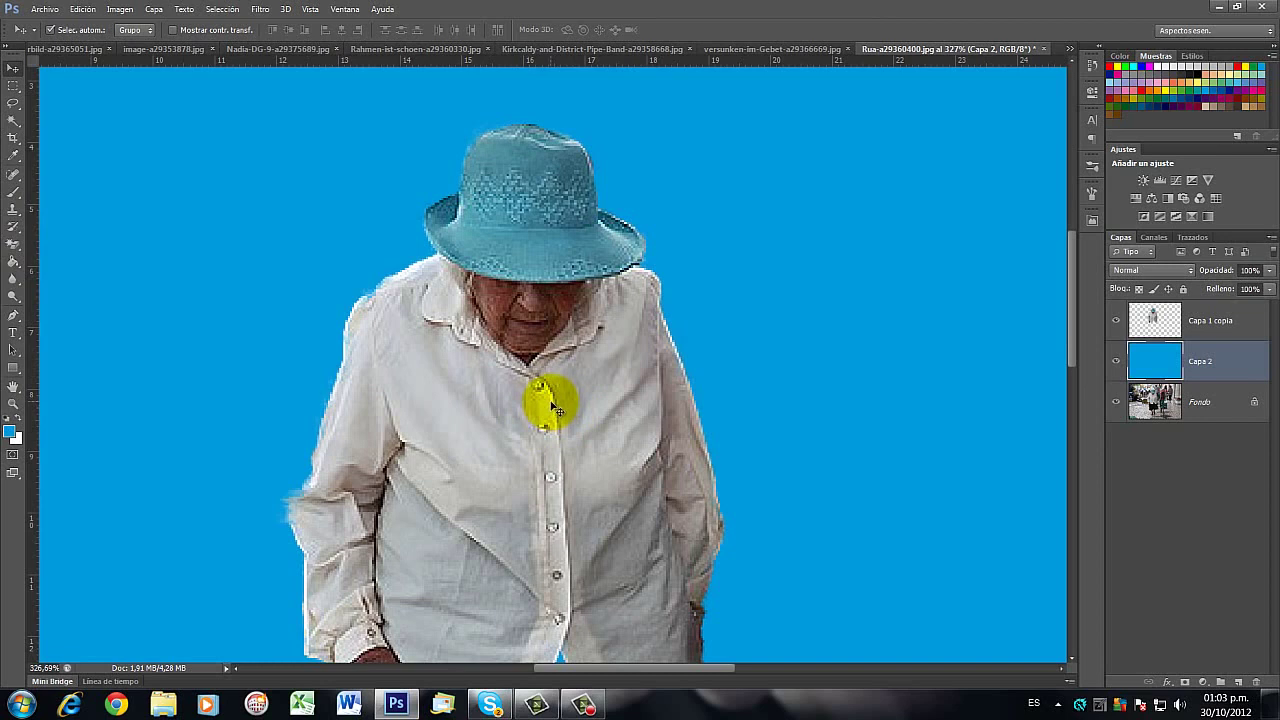
mouse_move(377, 379)
left_mouse_down()
mouse_move(266, 363)
mouse_move(122, 315)
mouse_move(46, 243)
mouse_move(20, 237)
left_mouse_up()
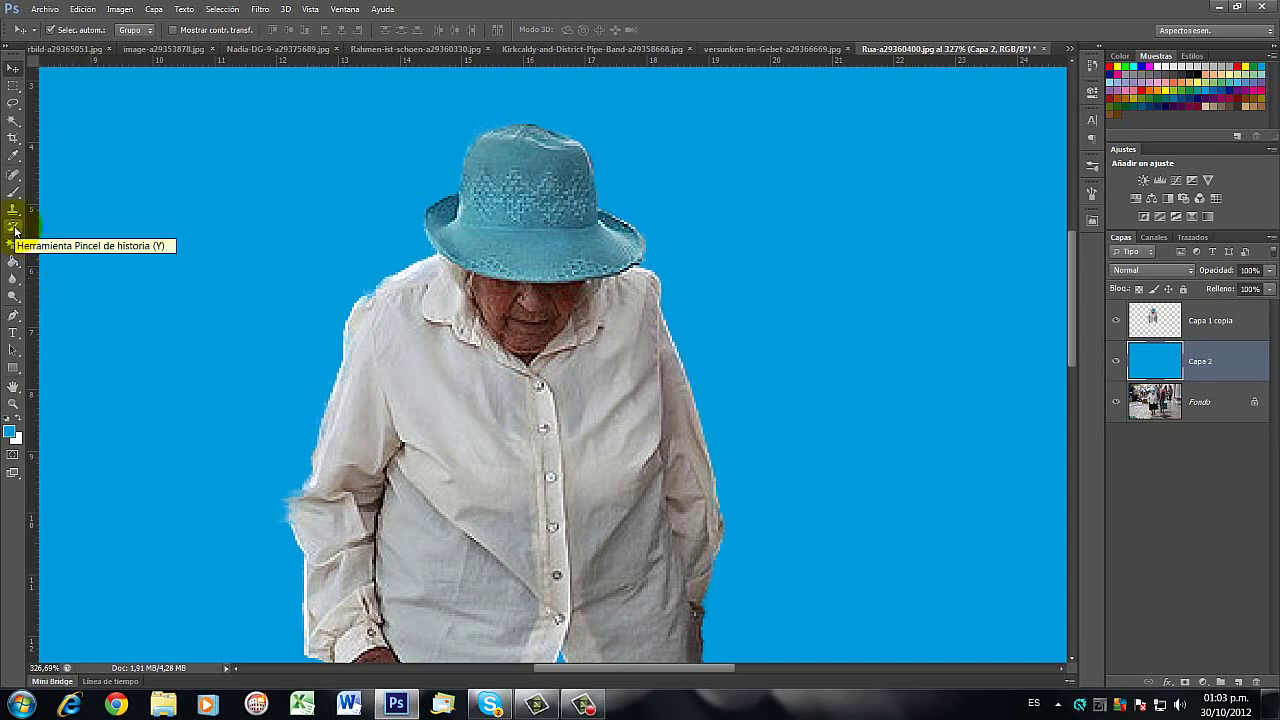
left_click(15, 230)
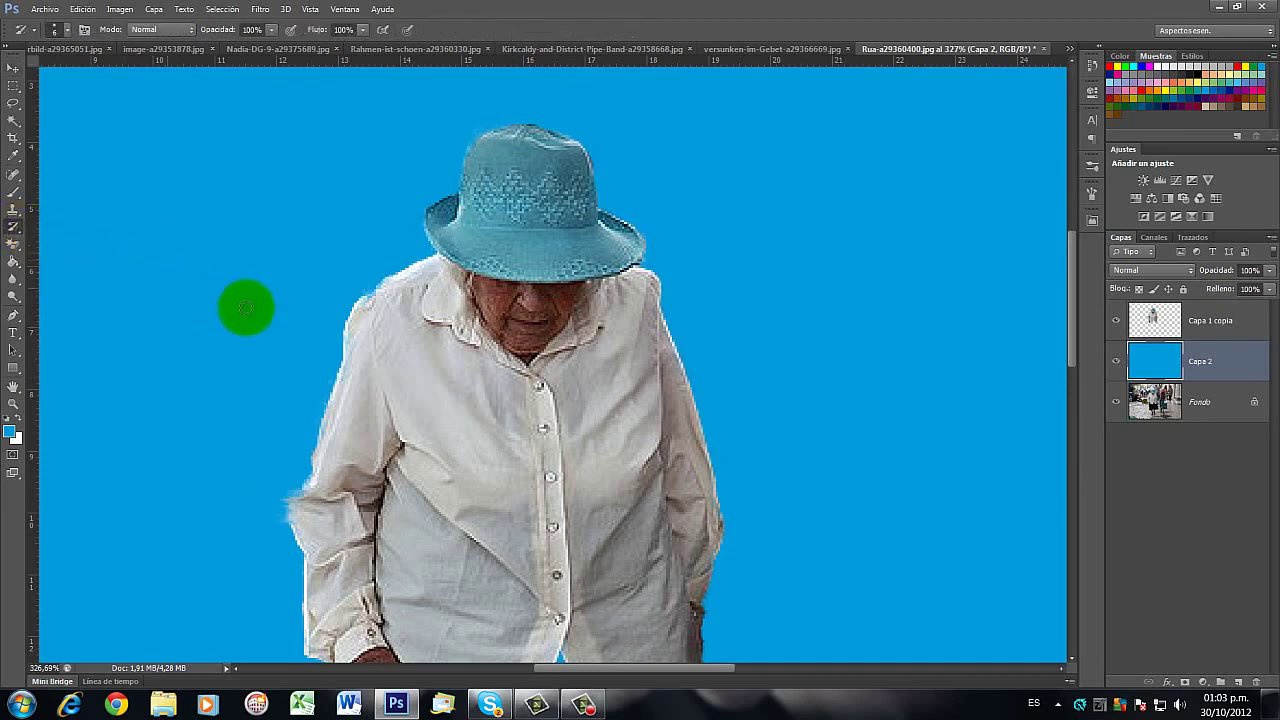
mouse_move(388, 282)
left_mouse_down()
mouse_move(367, 311)
mouse_move(387, 288)
mouse_move(364, 312)
mouse_move(387, 284)
left_mouse_up()
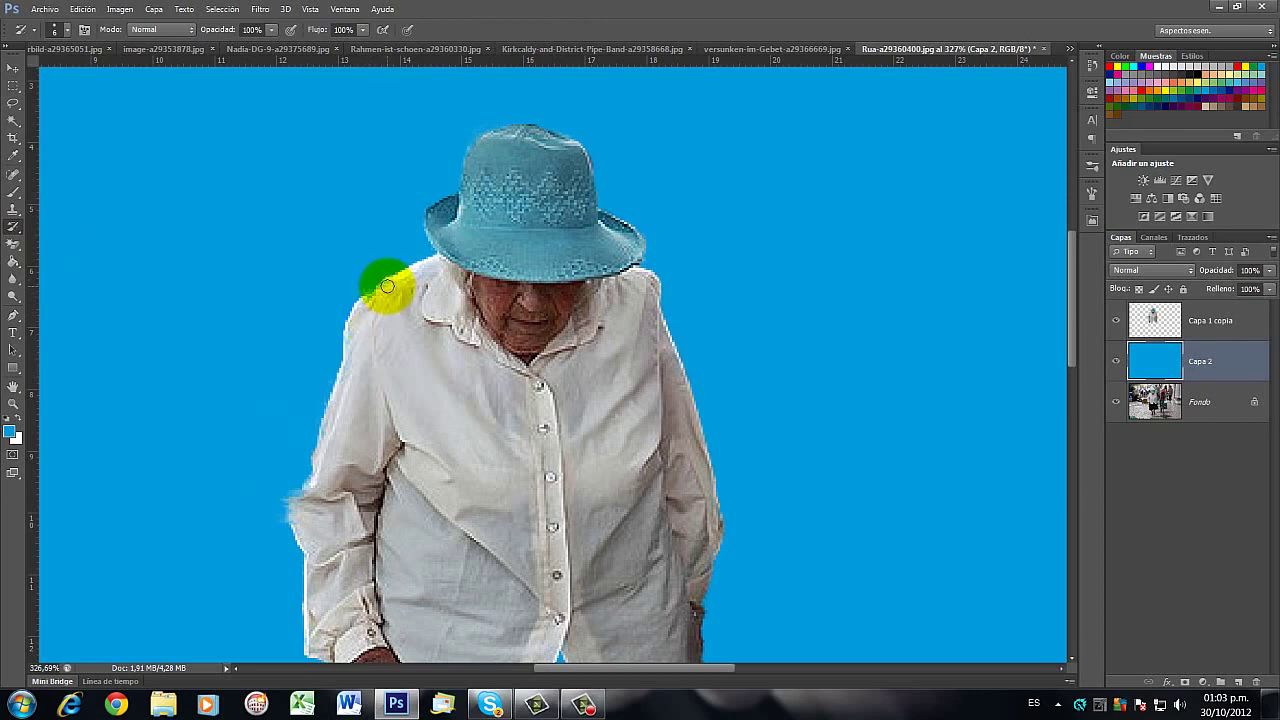
mouse_move(386, 286)
left_mouse_down()
mouse_move(370, 304)
mouse_move(400, 277)
mouse_move(440, 300)
left_mouse_up()
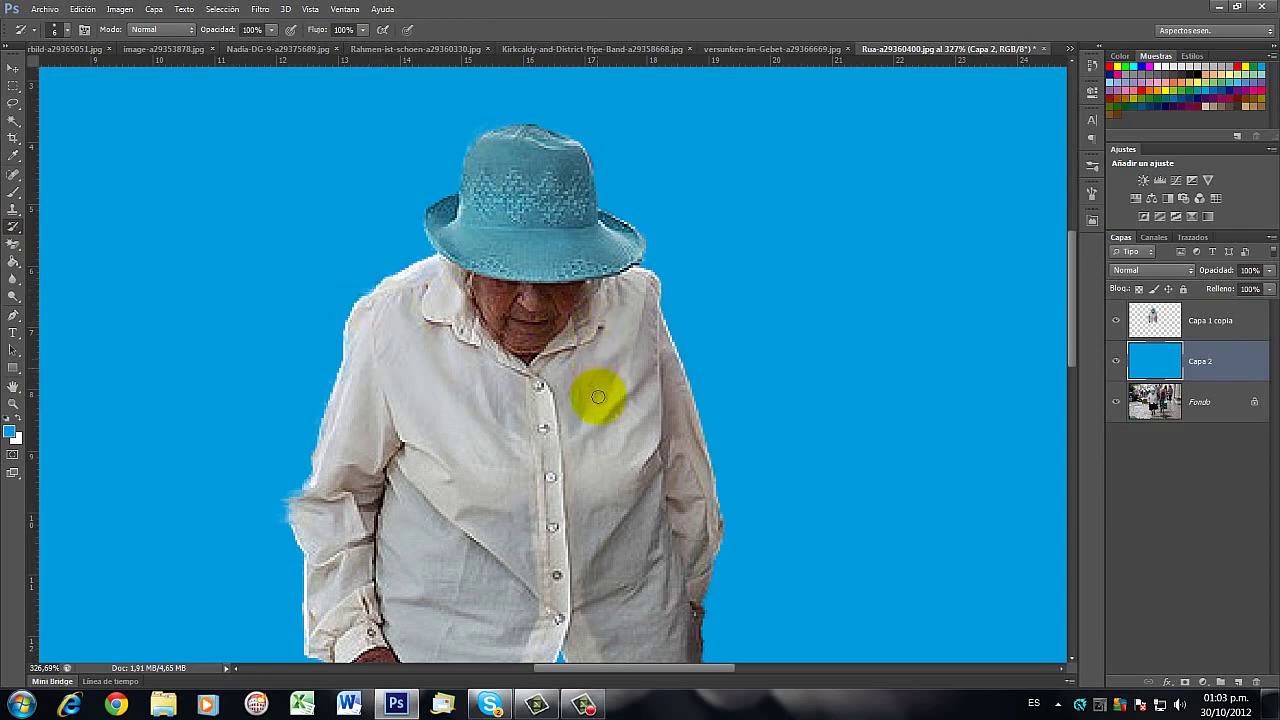
mouse_move(688, 508)
left_mouse_down()
mouse_move(718, 515)
mouse_move(688, 521)
left_mouse_up()
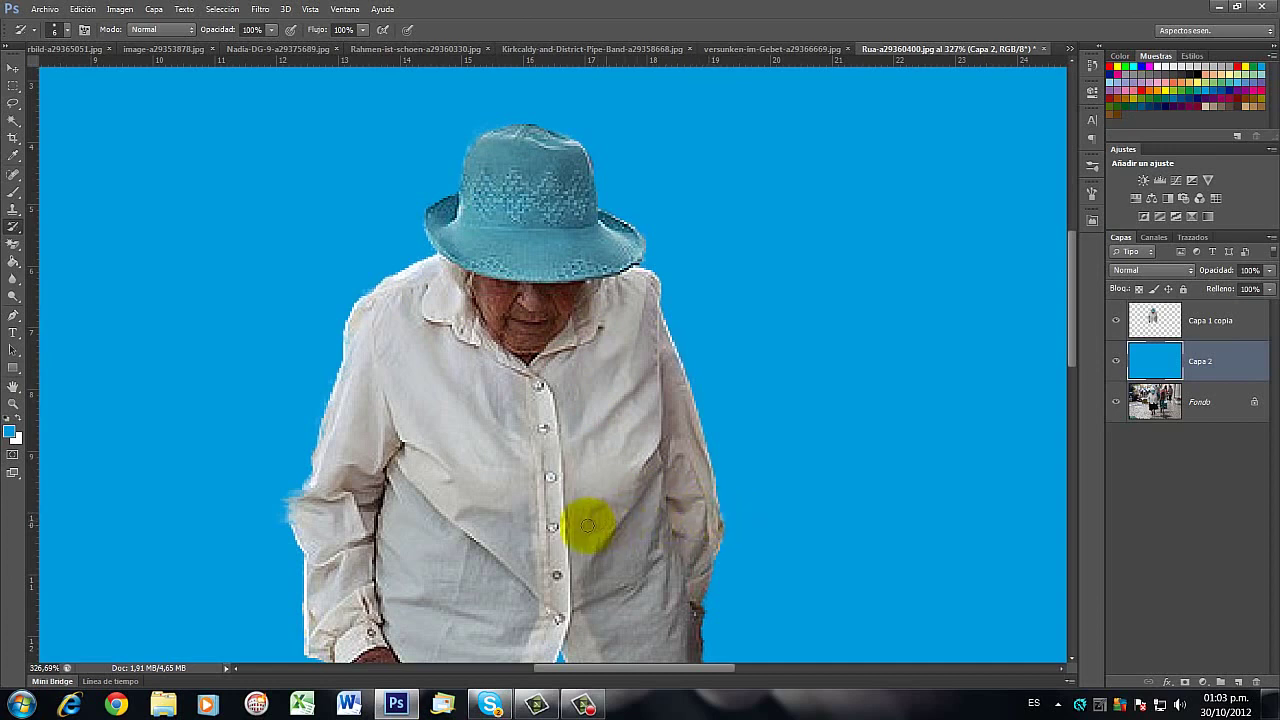
mouse_move(314, 516)
left_mouse_down()
mouse_move(297, 514)
mouse_move(316, 483)
mouse_move(314, 521)
left_mouse_up()
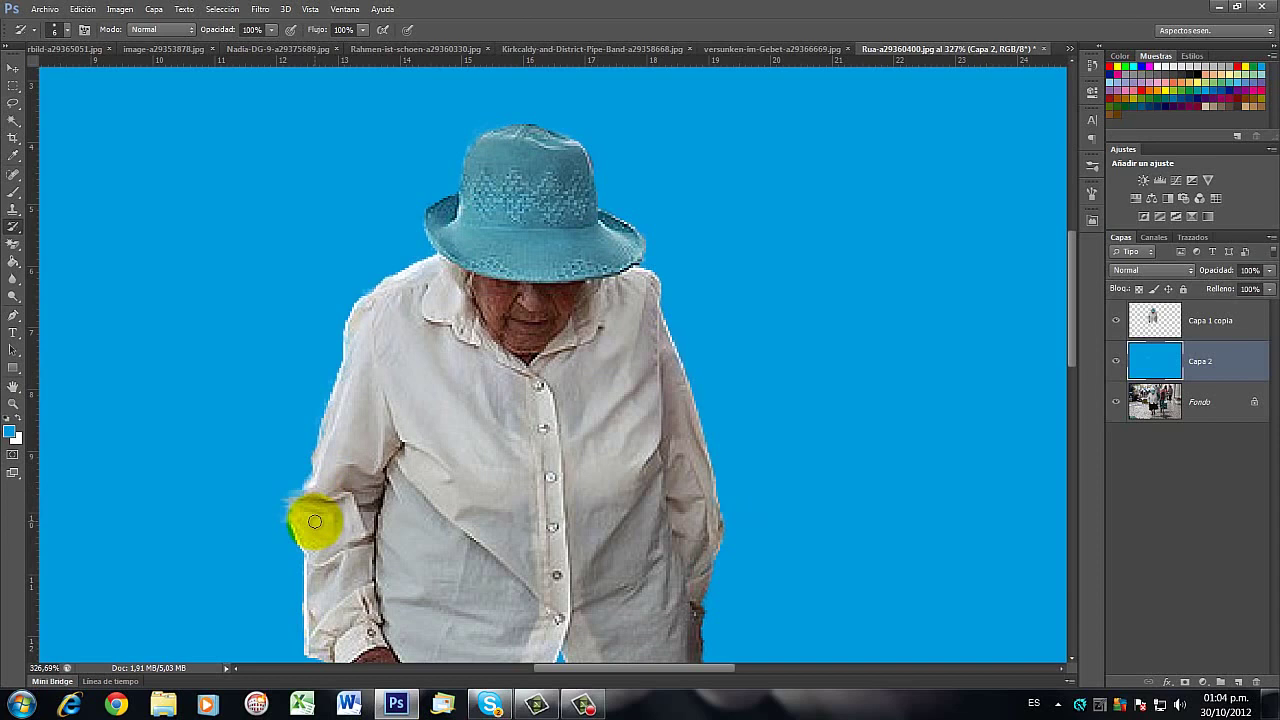
- Erase the fringe at the left elbow of the blouse on the Capa 1 copia layer with the regular Eraser at size 11
key("e")
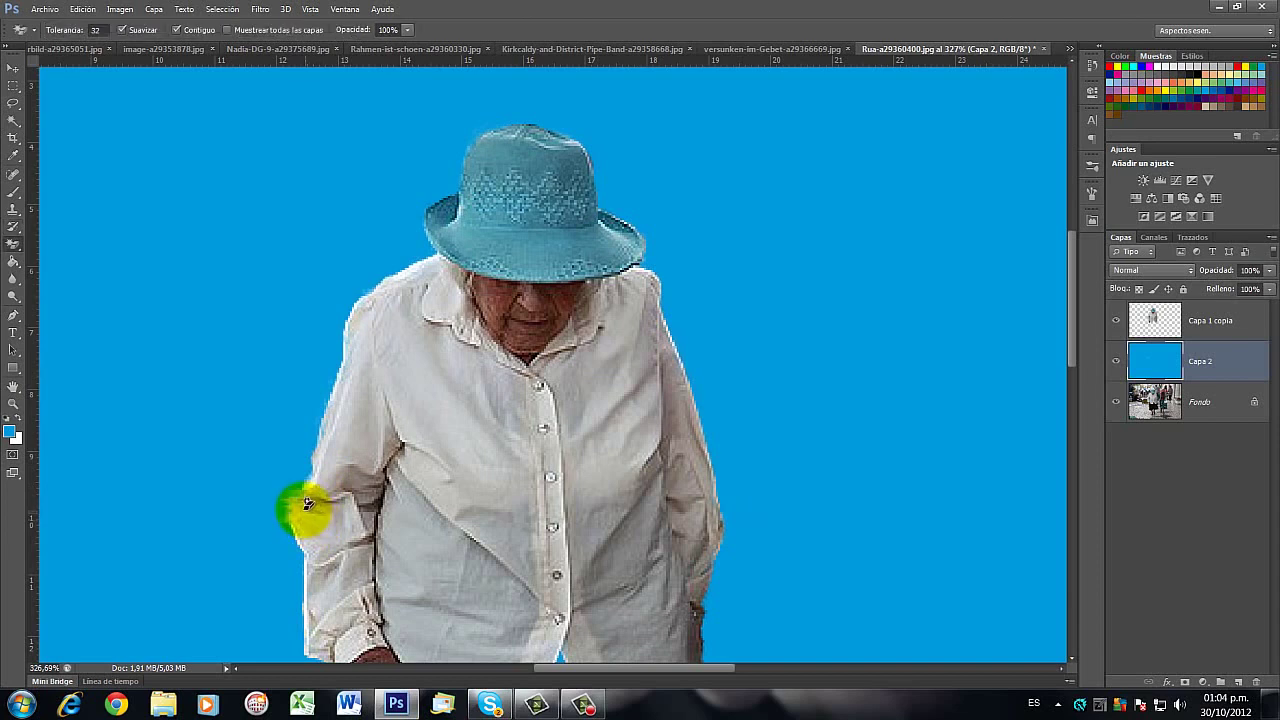
left_click_drag(305, 503, 177, 452)
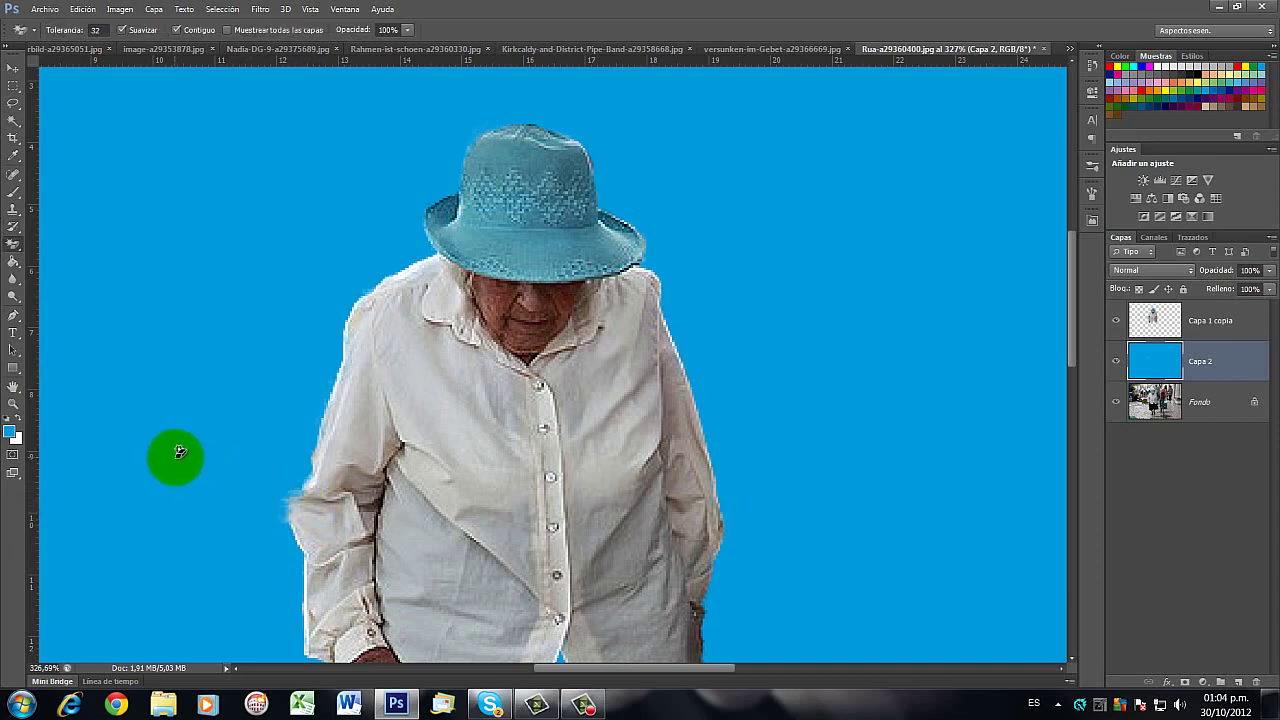
left_click_drag(12, 243, 68, 247)
left_click_drag(280, 512, 282, 528)
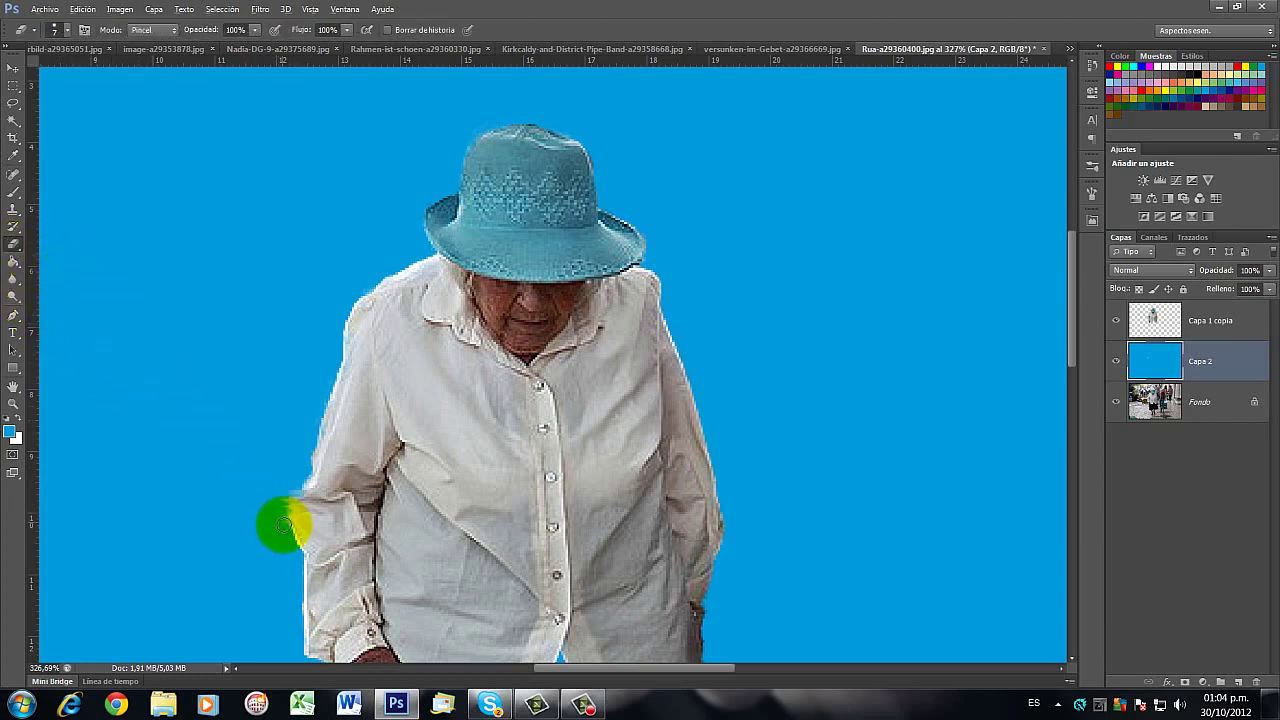
right_click(284, 524, "alt")
mouse_move(284, 524)
left_mouse_down()
mouse_move(283, 486)
mouse_move(300, 508)
left_mouse_up()
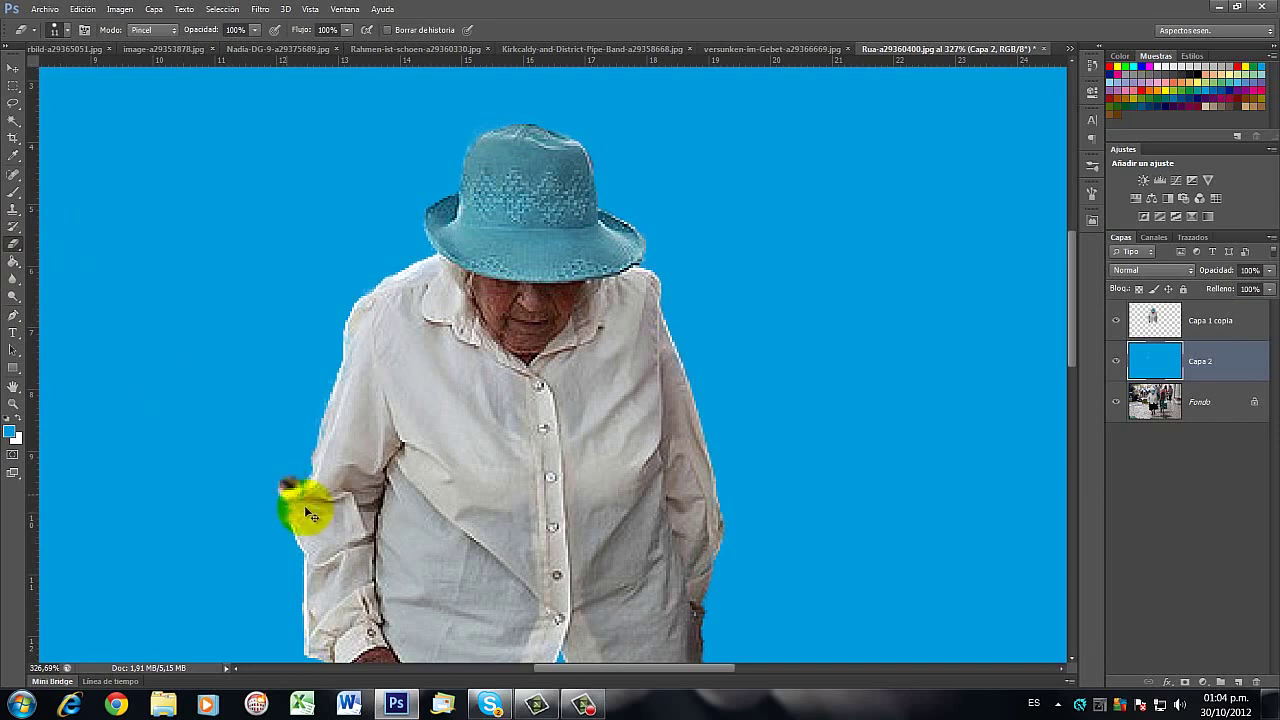
key("ctrl+z")
left_click(1260, 318)
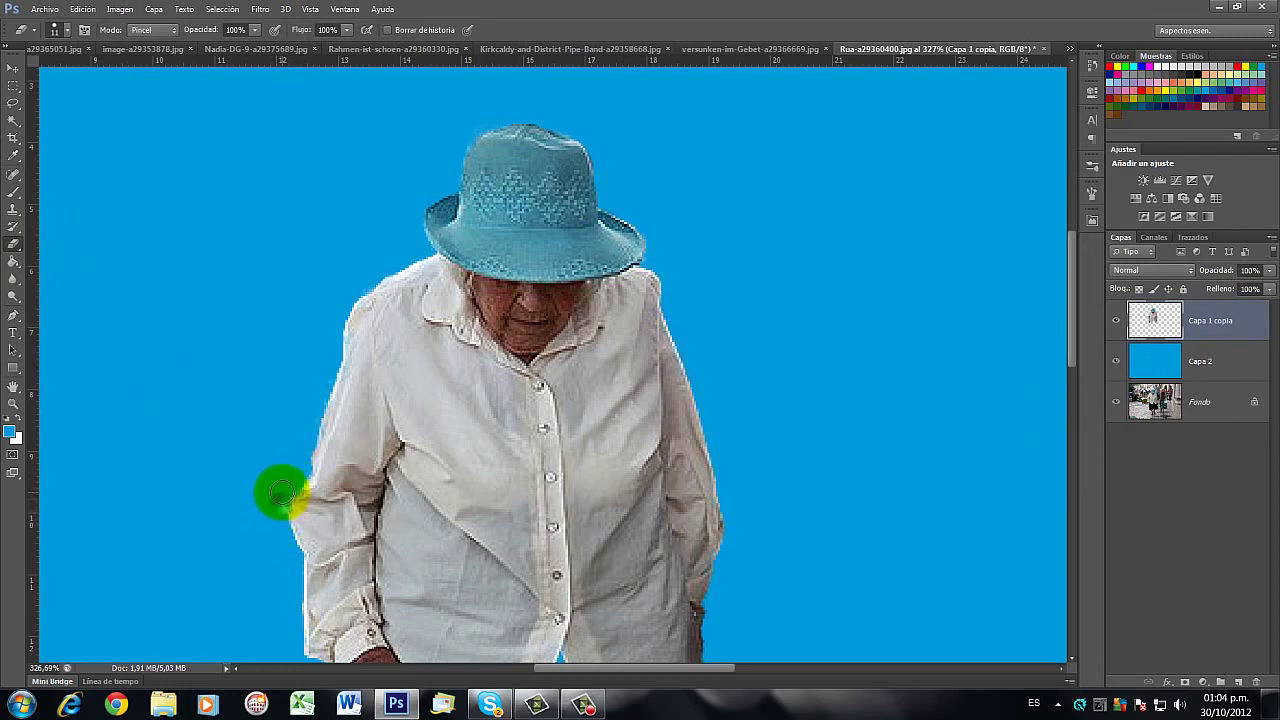
left_click(663, 614)
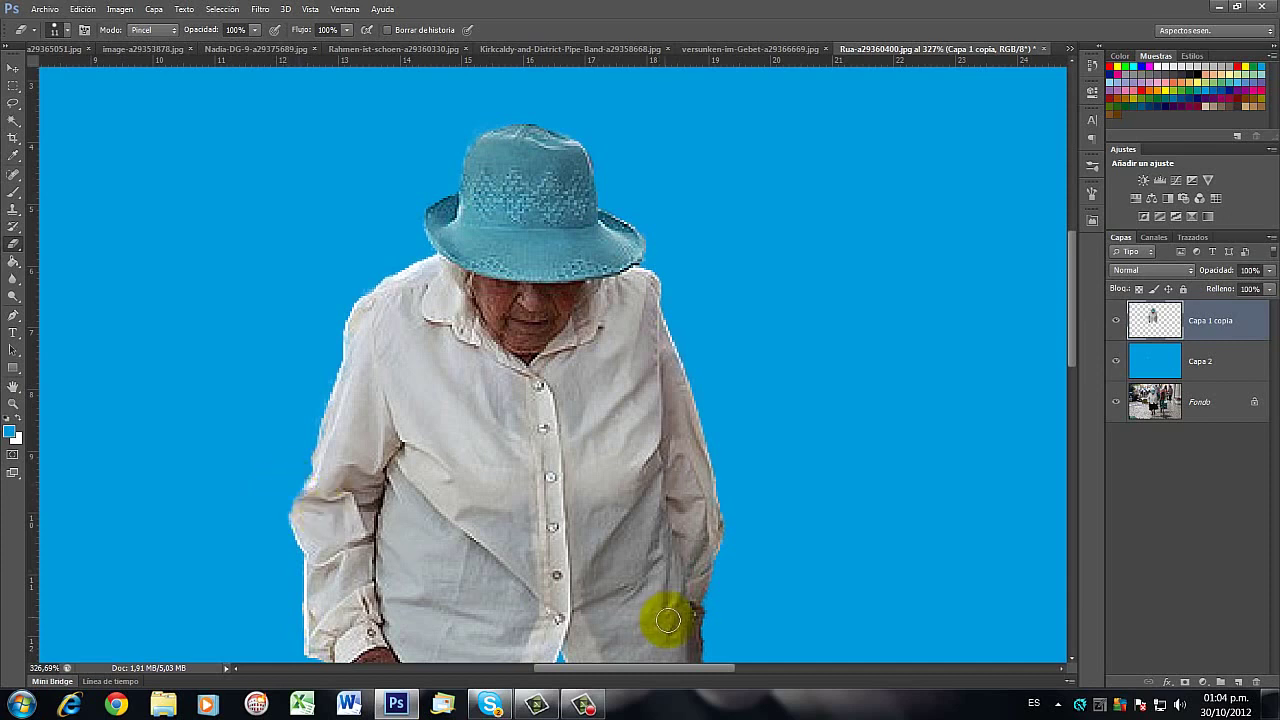
- Erase the fringe around the outer edge of the hand and touch up its fingertips with the History Brush
left_click_drag(749, 614, 750, 427)
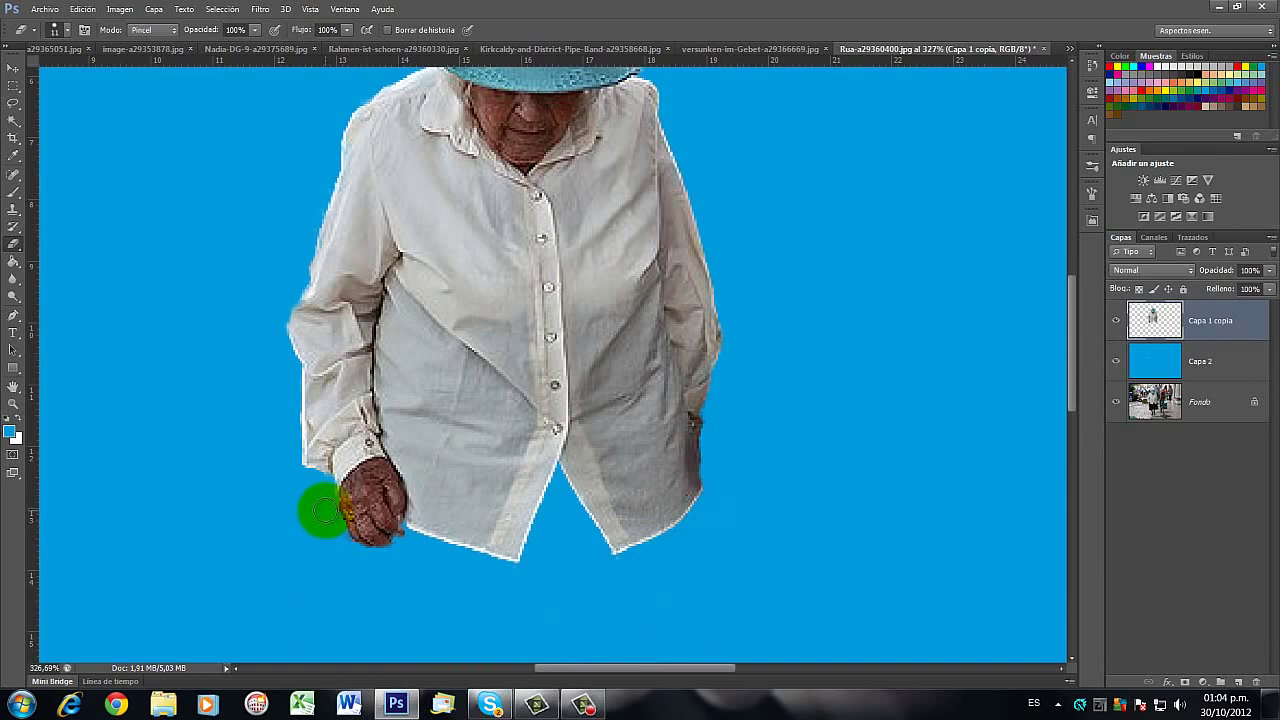
left_click_drag(334, 537, 349, 557)
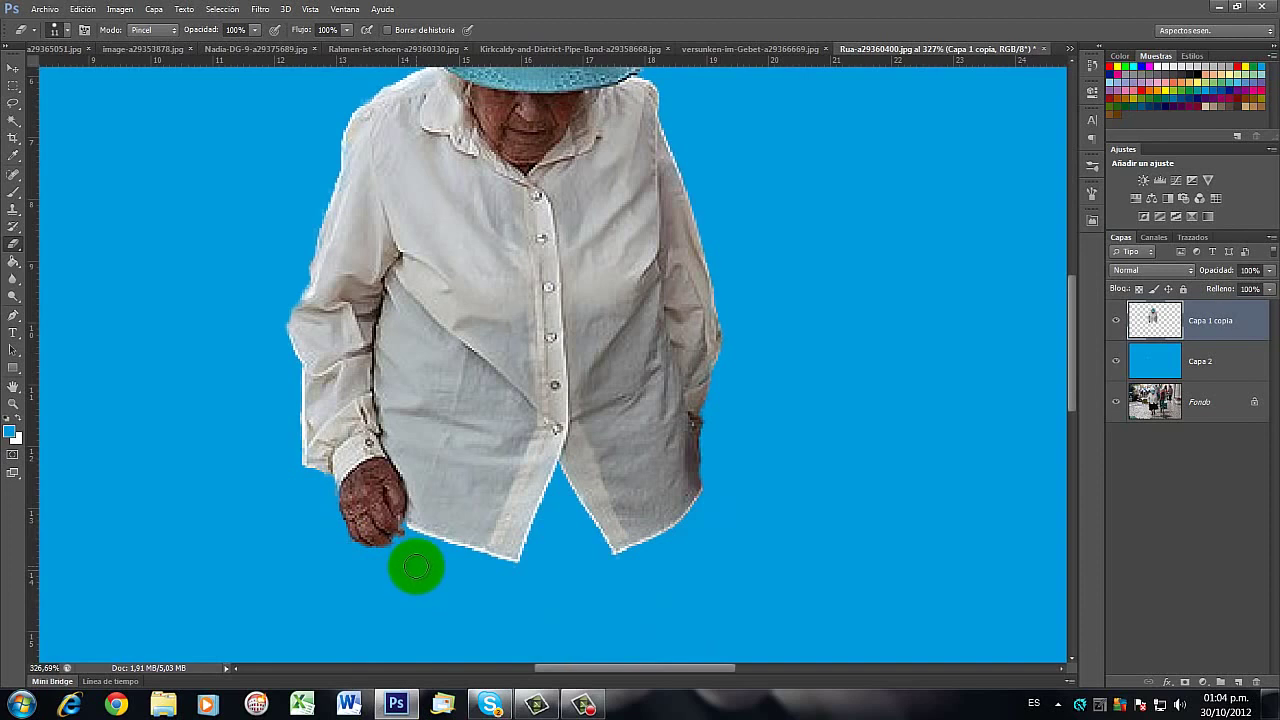
key("y")
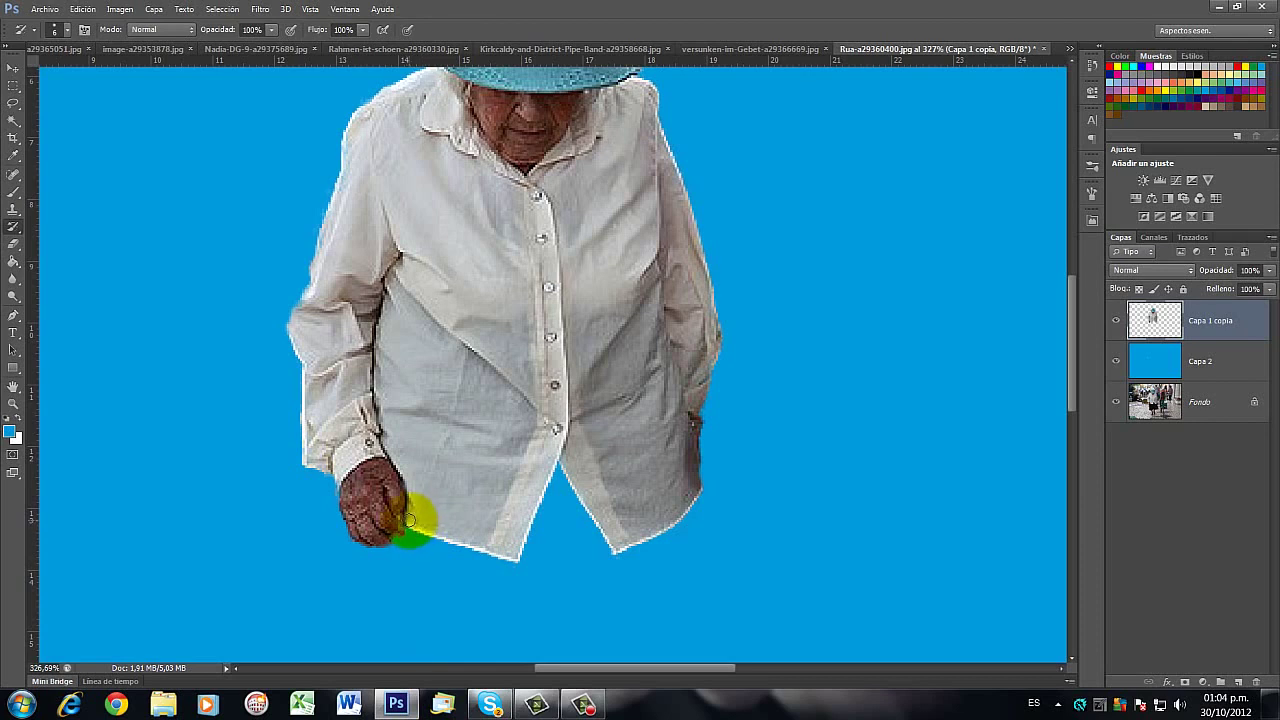
mouse_move(408, 545)
left_mouse_down()
mouse_move(393, 568)
mouse_move(400, 518)
mouse_move(486, 523)
mouse_move(471, 451)
mouse_move(566, 526)
mouse_move(577, 640)
left_mouse_up()
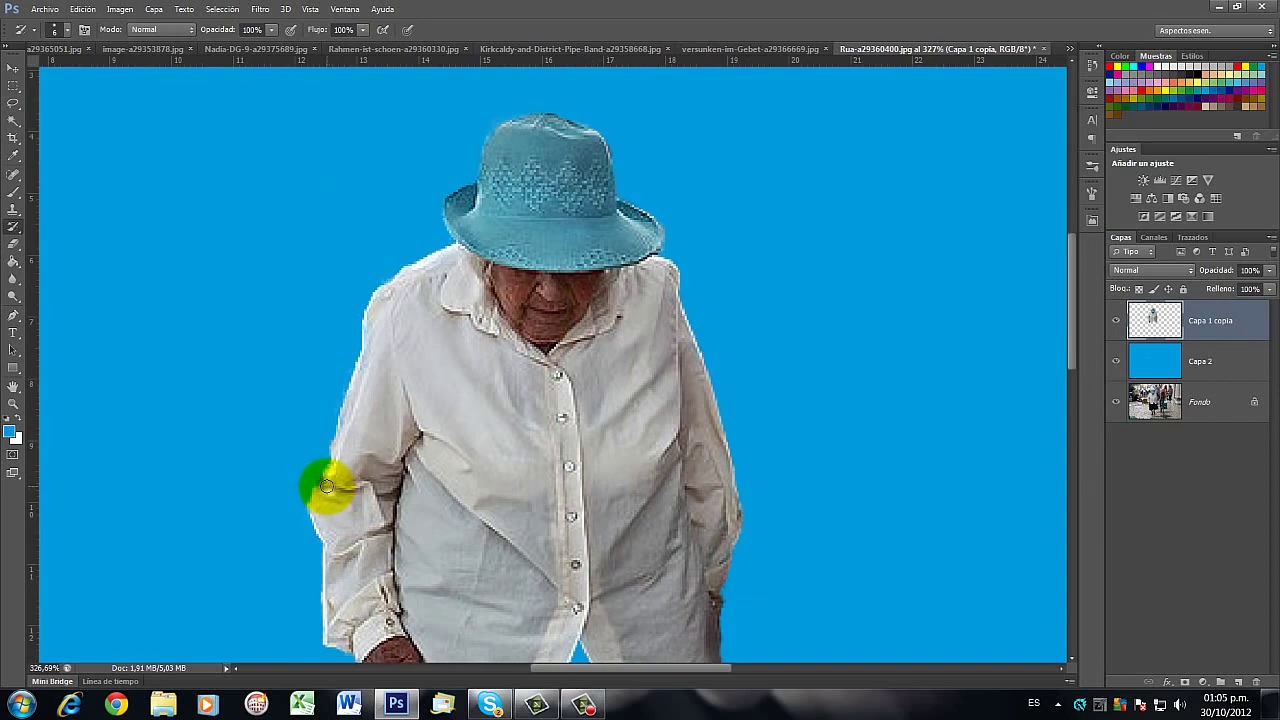
- Restore the blouse's left elbow edge and the right-hand brim tip of the hat with the History Brush
left_click_drag(326, 483, 328, 491)
left_click_drag(617, 450, 580, 529)
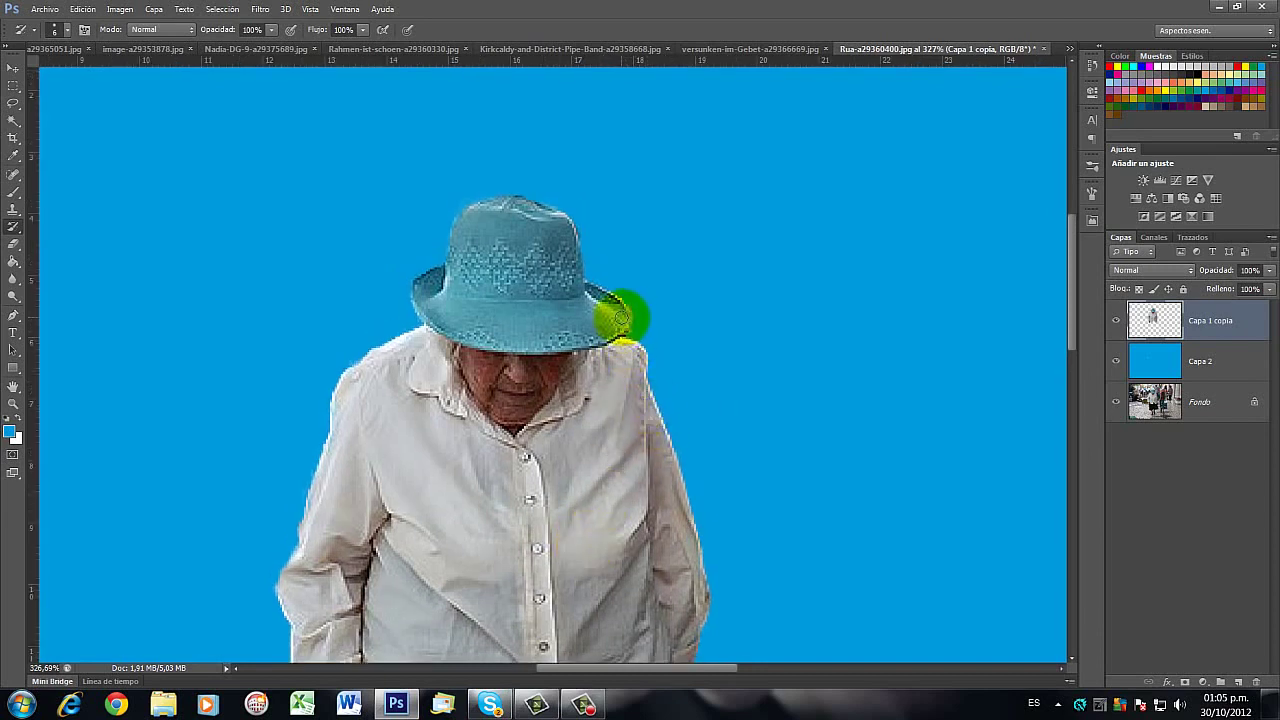
mouse_move(620, 315)
left_mouse_down()
mouse_move(473, 329)
mouse_move(423, 298)
mouse_move(472, 318)
mouse_move(493, 258)
mouse_move(461, 219)
mouse_move(540, 229)
left_mouse_up()
right_click(540, 229)
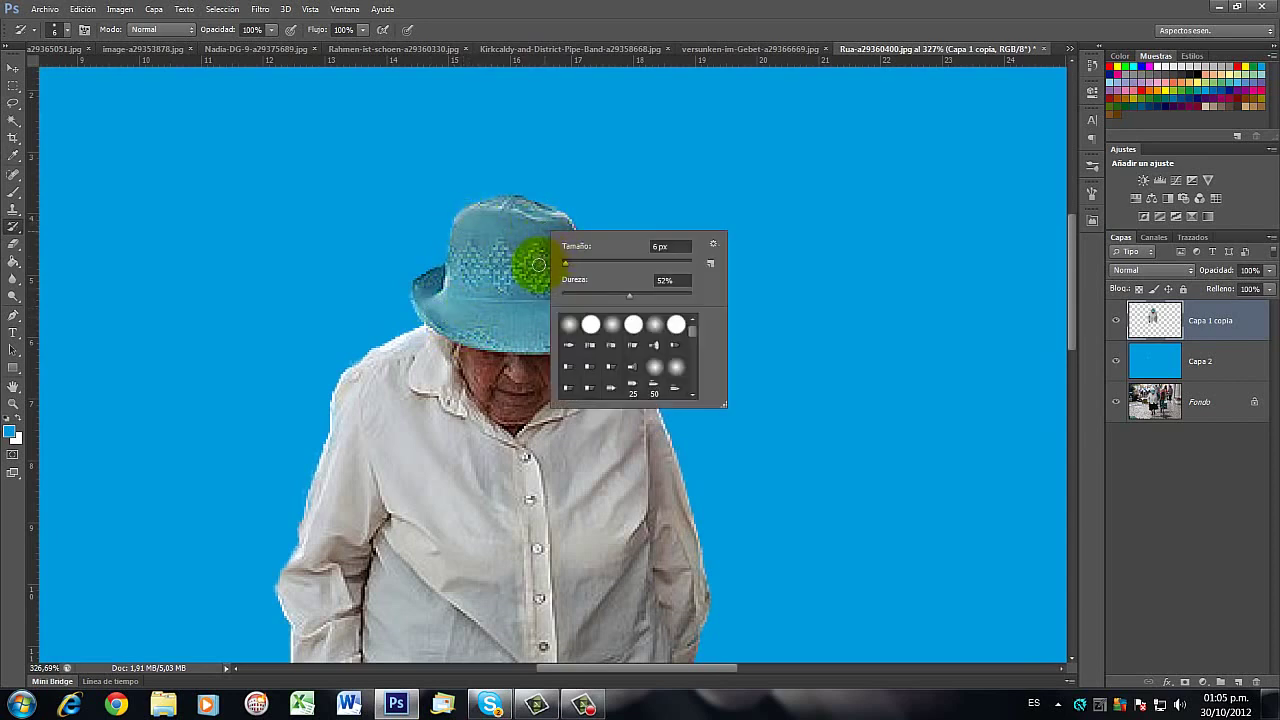
left_click(525, 268)
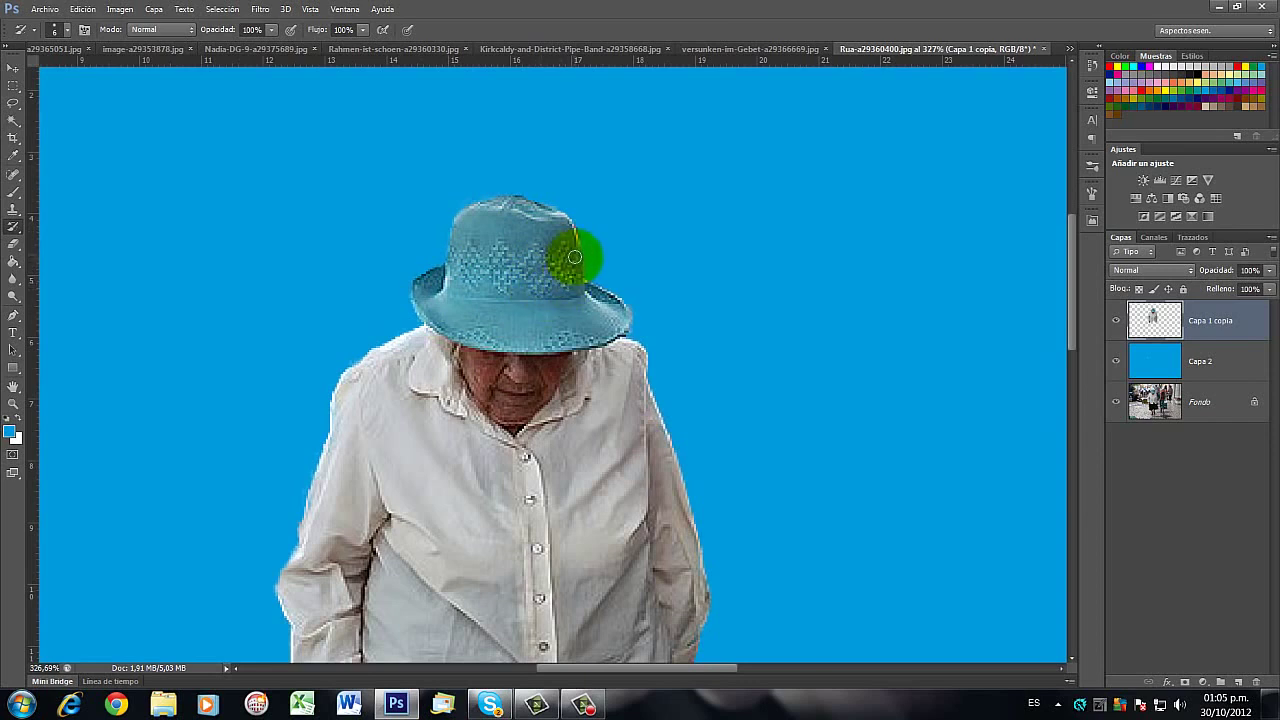
- Retouch the right-hand edge of the hat's crown and brim with the Eraser, and return to the History Brush
key("e")
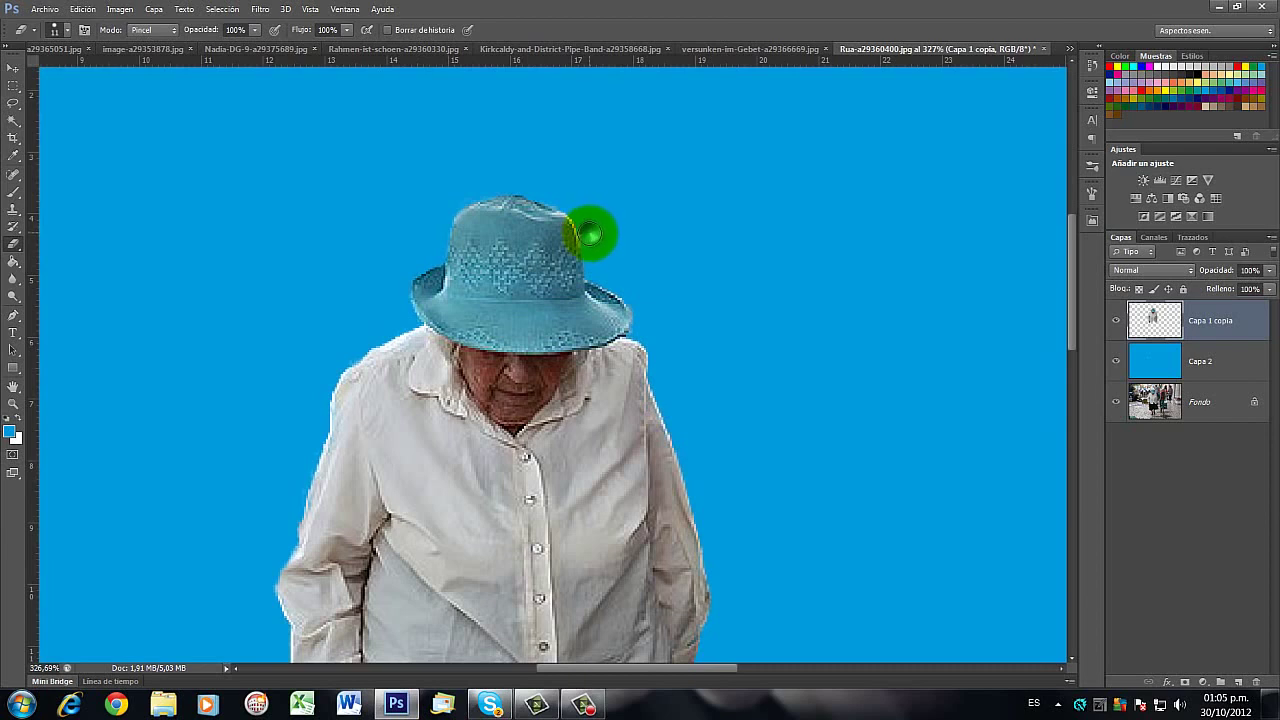
mouse_move(596, 352)
left_mouse_down()
mouse_move(588, 365)
mouse_move(578, 325)
left_mouse_up()
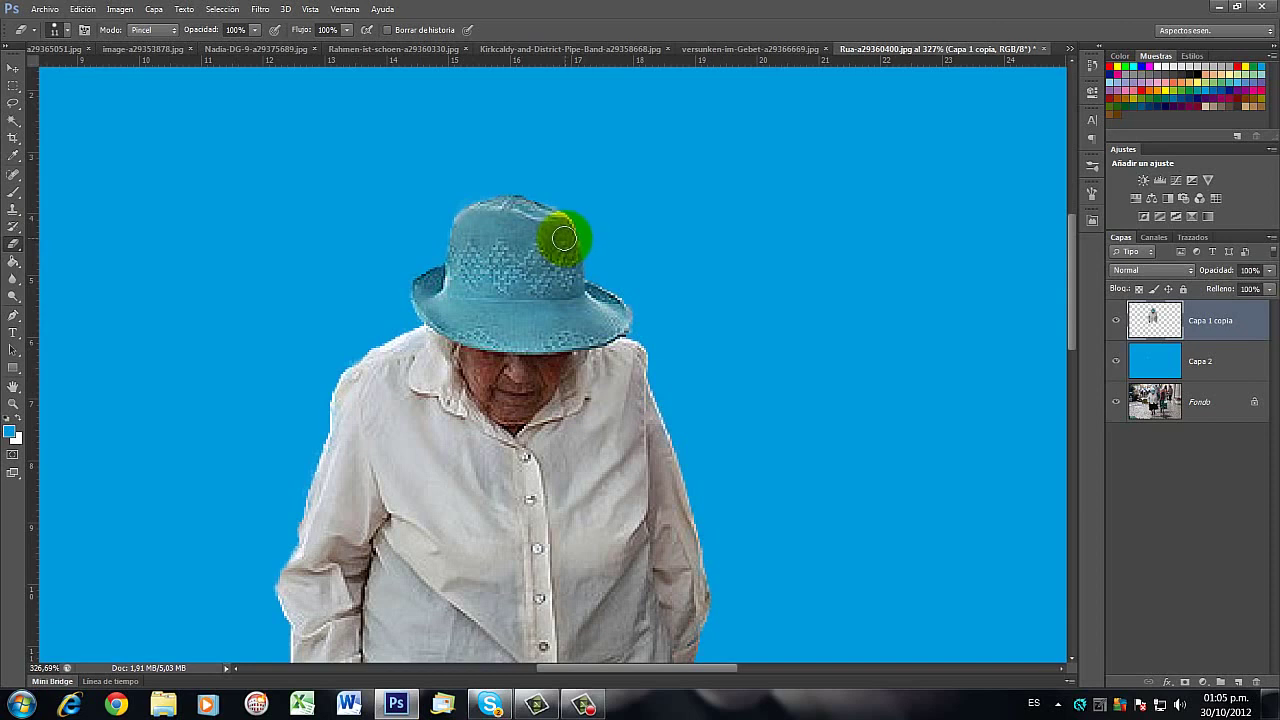
key("w")
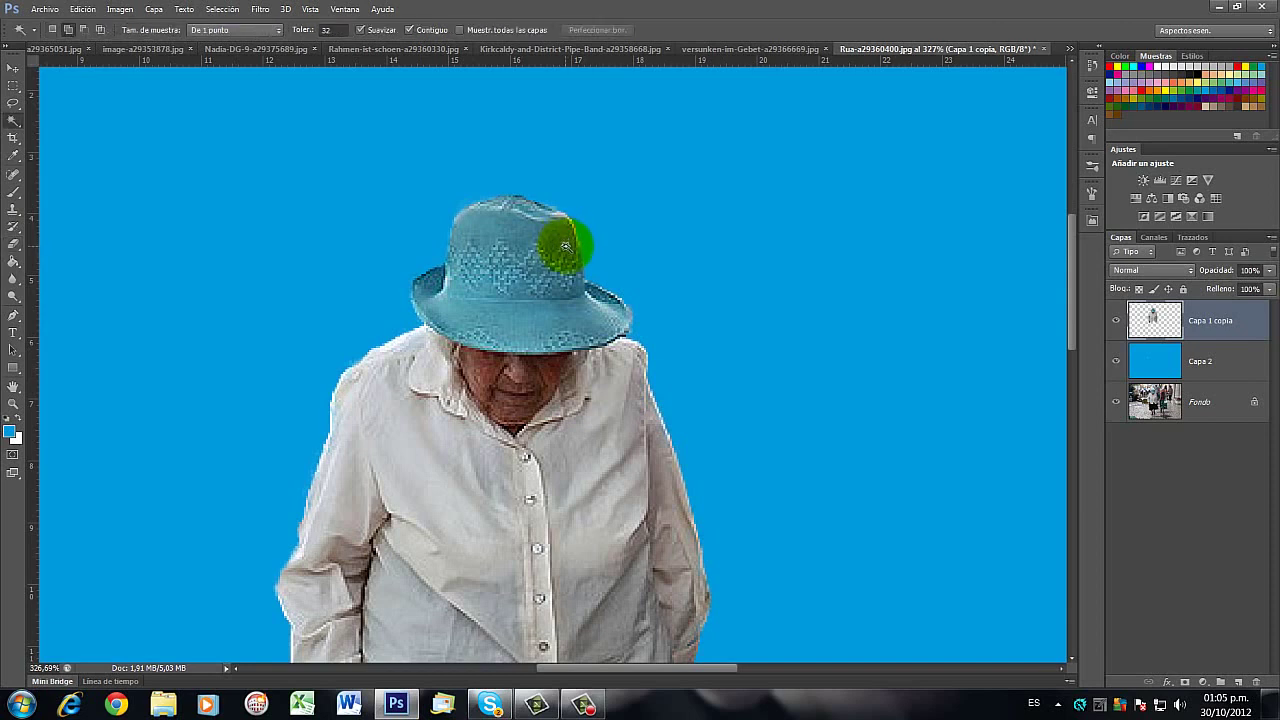
key("y")
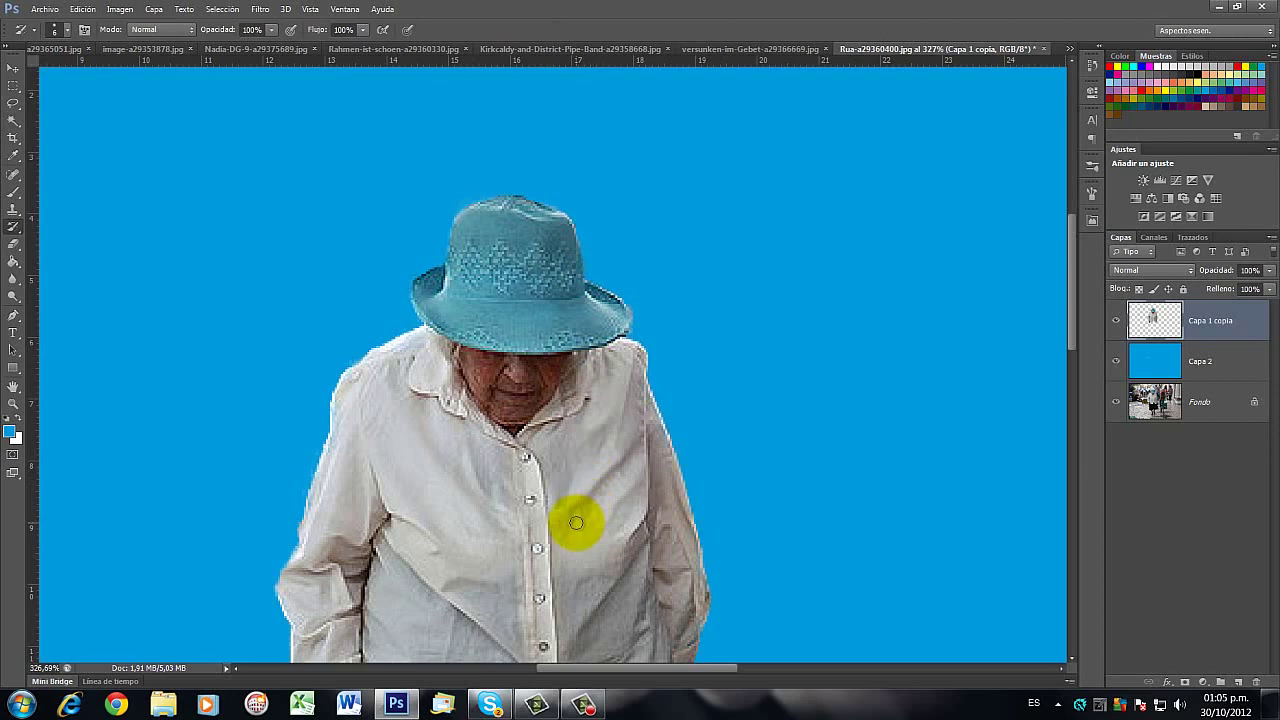
- Examine the whole cutout against the blue layer, from the hat down to the split hem of the blouse
mouse_move(577, 514)
left_mouse_down()
mouse_move(580, 443)
mouse_move(600, 400)
left_mouse_up()
scroll(600, 400, "down", 1)
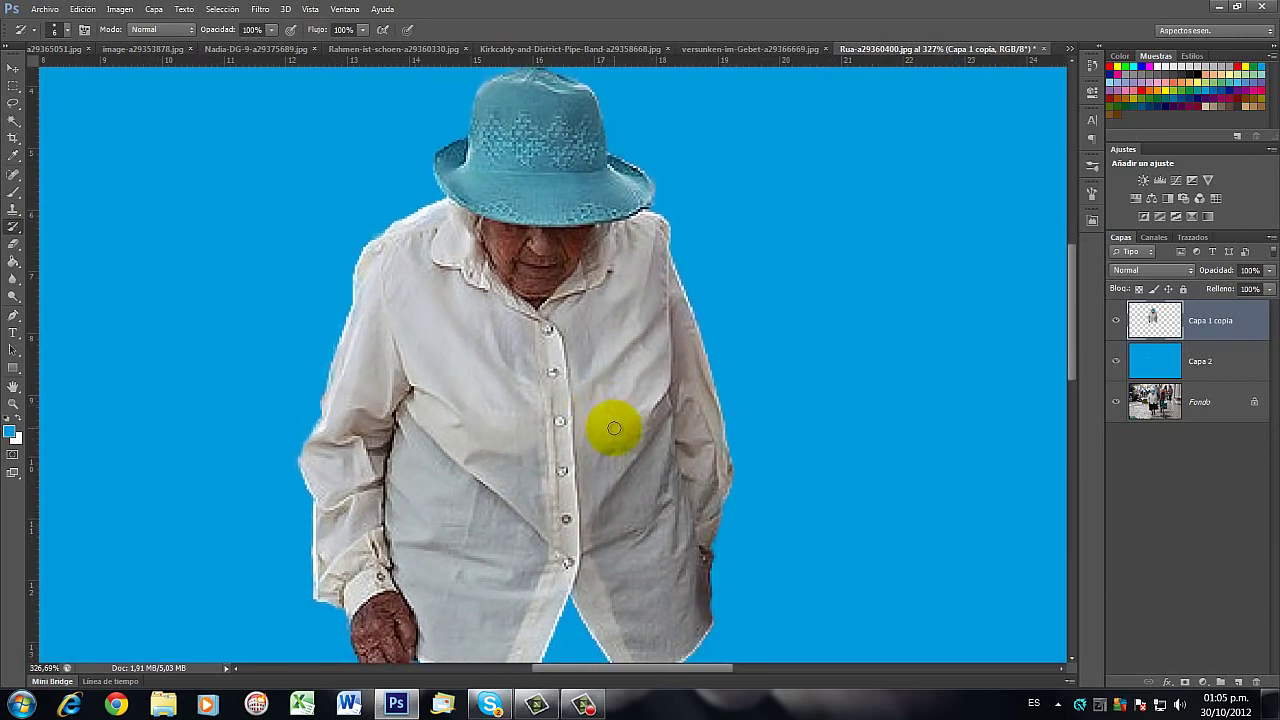
left_click_drag(597, 463, 601, 447)
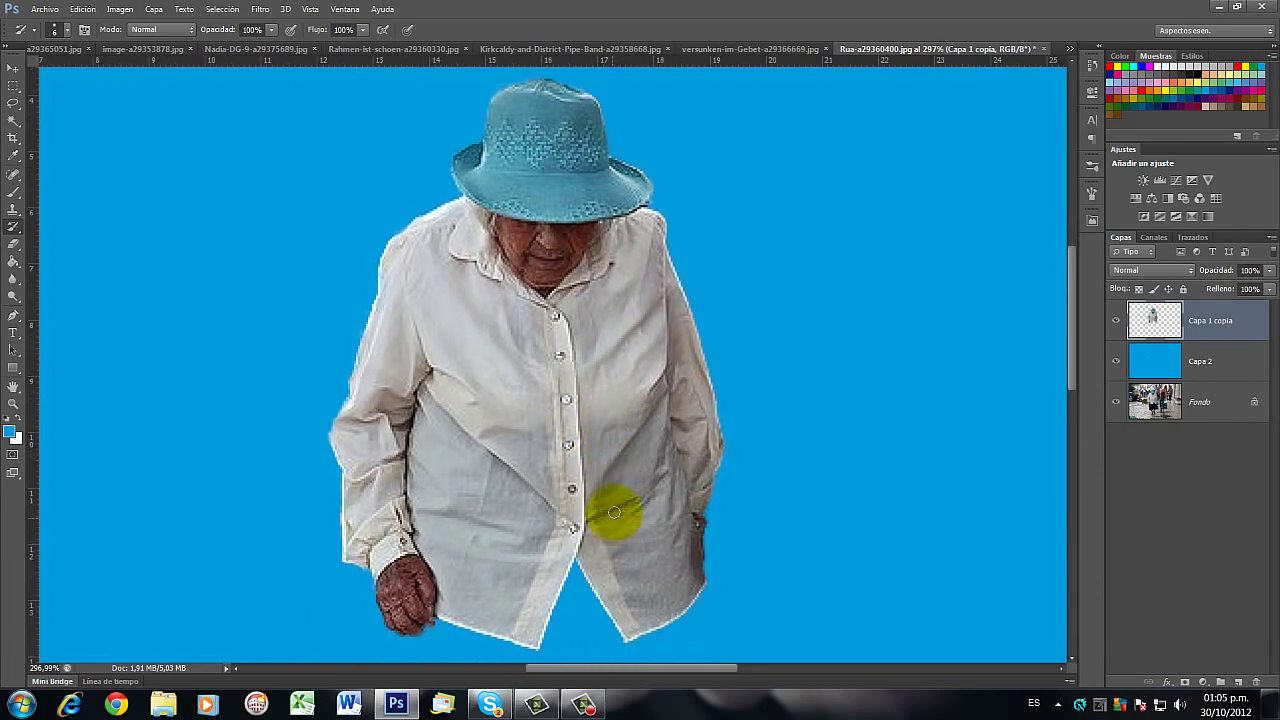
left_click_drag(562, 601, 530, 572)
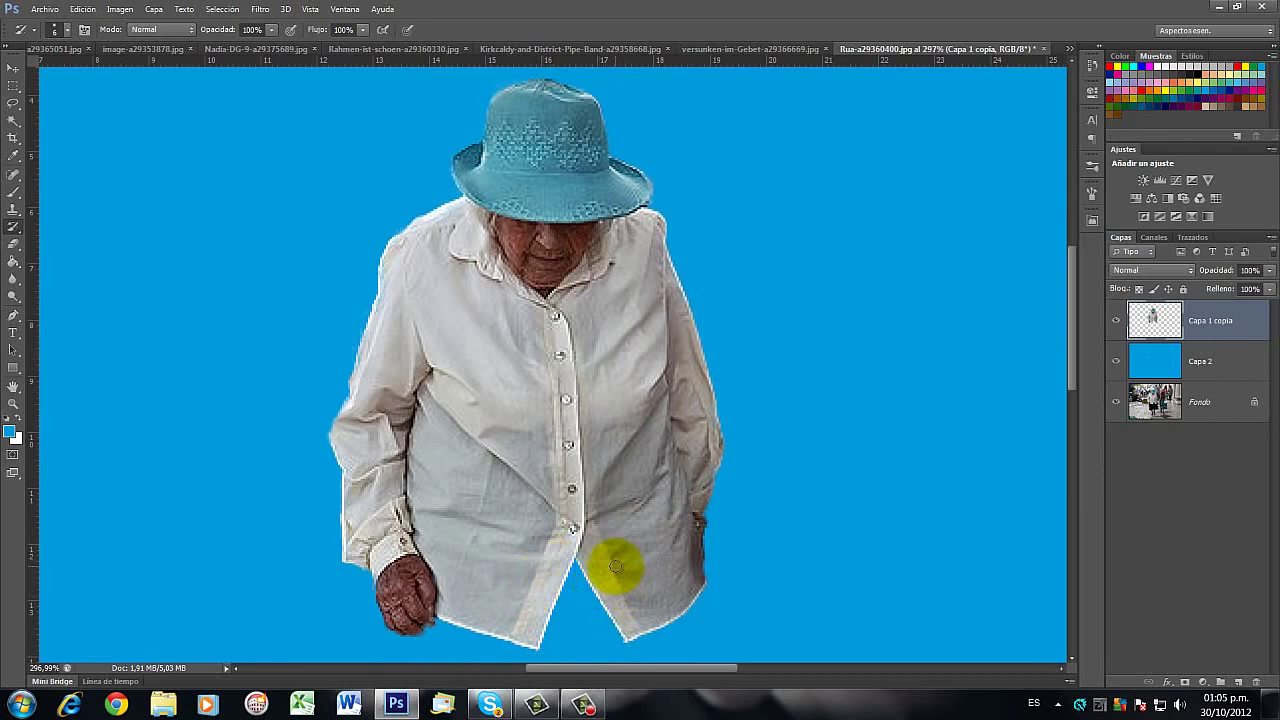
mouse_move(601, 564)
left_mouse_down()
mouse_move(576, 572)
mouse_move(586, 591)
left_mouse_up()
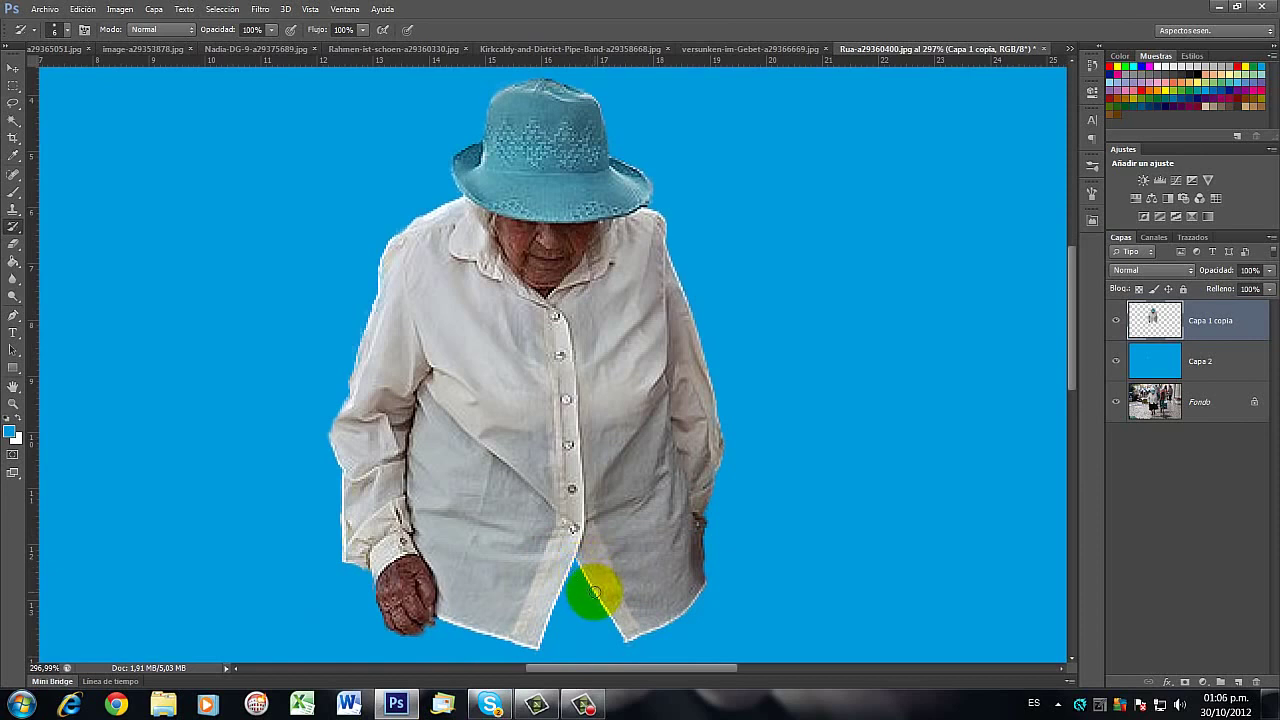
key("v")
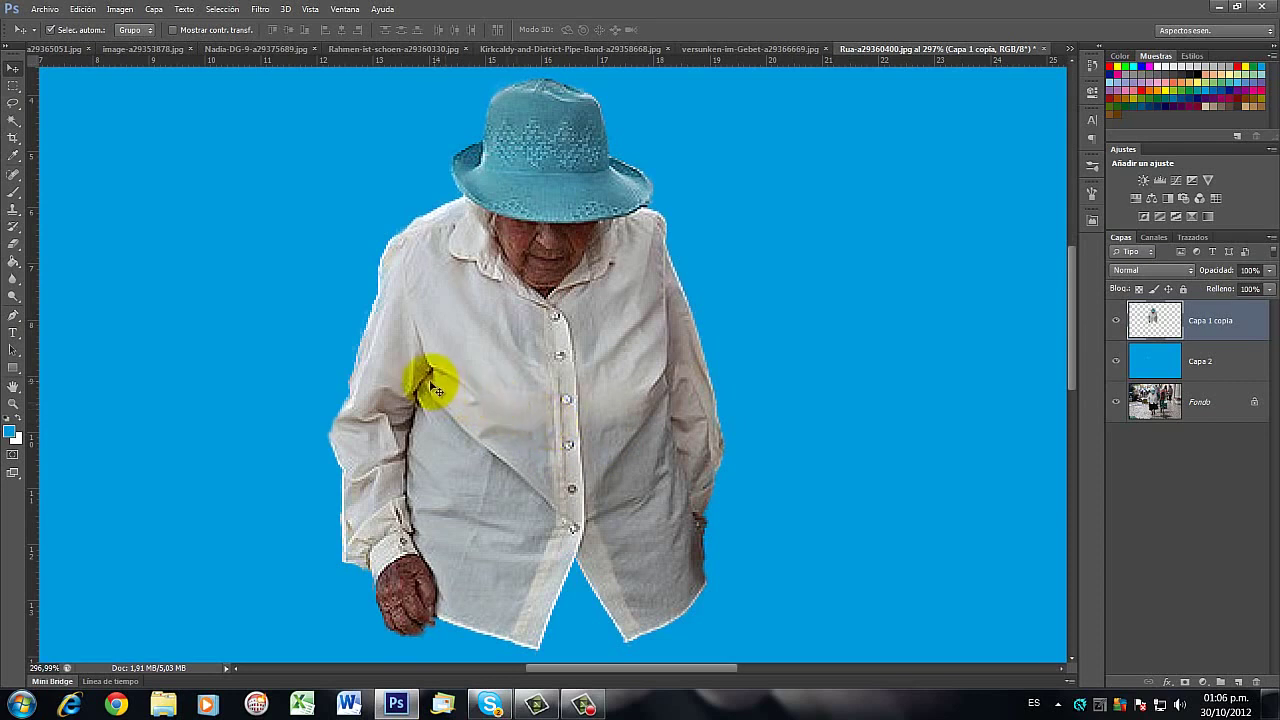
- Reactivate the History Brush and reset the foreground and background colours to the default black and white
key("y")
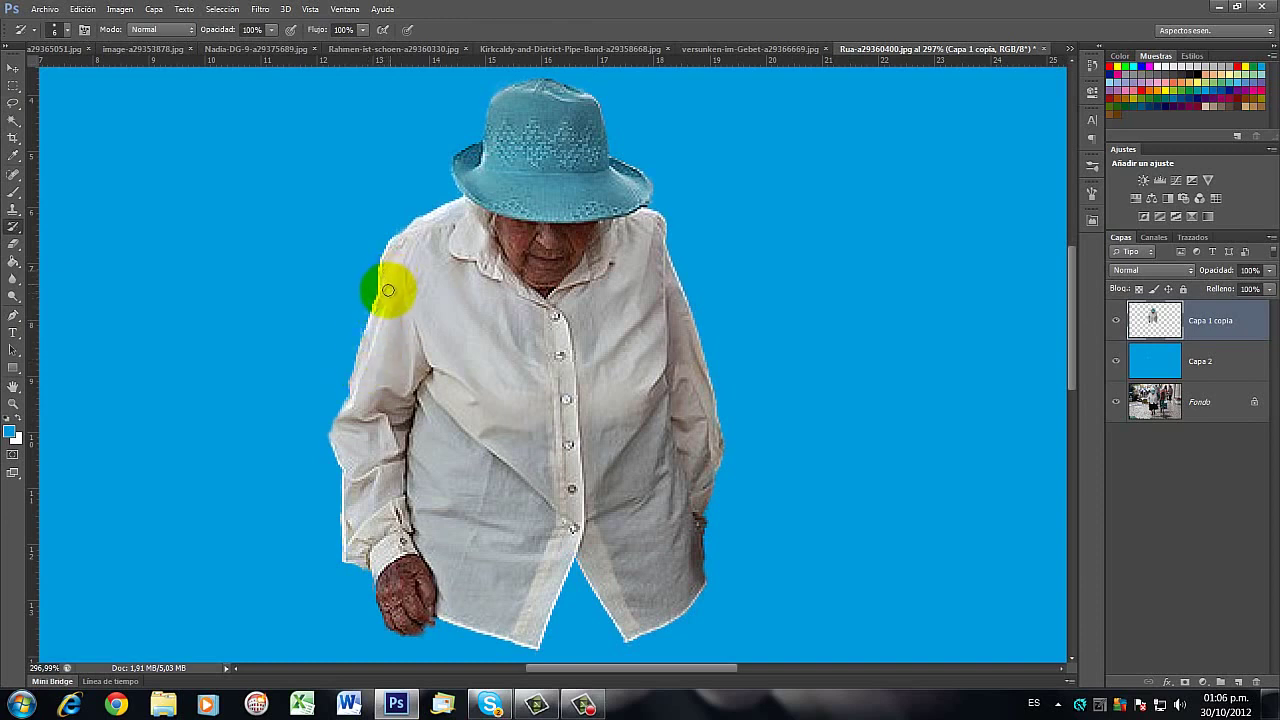
left_click_drag(383, 301, 352, 432)
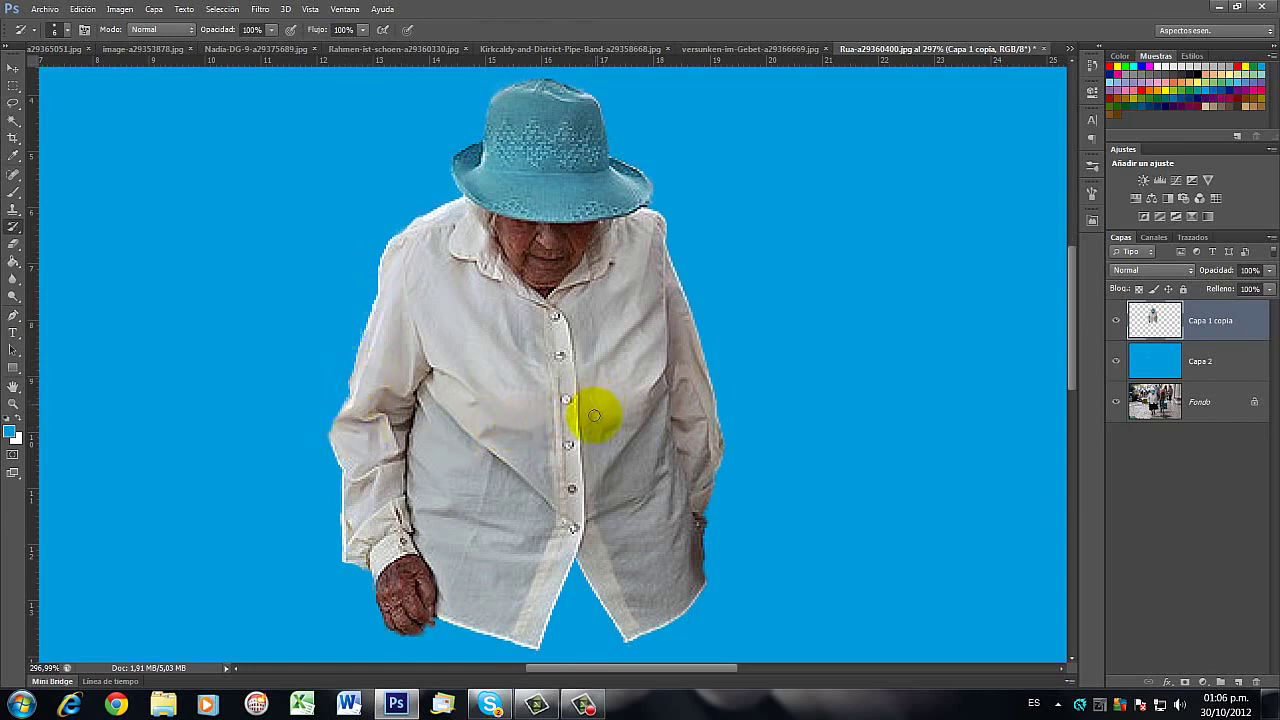
mouse_move(680, 492)
left_mouse_down()
mouse_move(706, 456)
mouse_move(694, 471)
mouse_move(706, 480)
mouse_move(694, 480)
left_mouse_up()
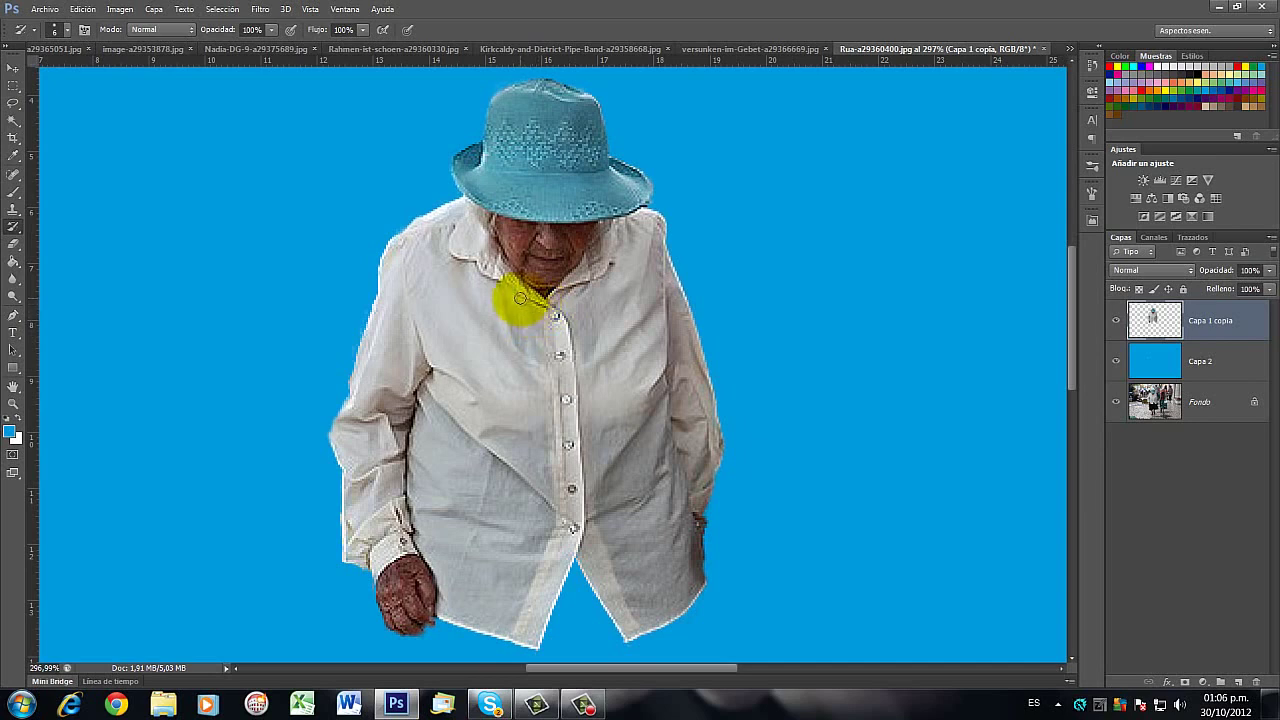
mouse_move(409, 343)
left_mouse_down()
mouse_move(171, 349)
mouse_move(55, 405)
mouse_move(10, 410)
left_mouse_up()
left_click(10, 418)
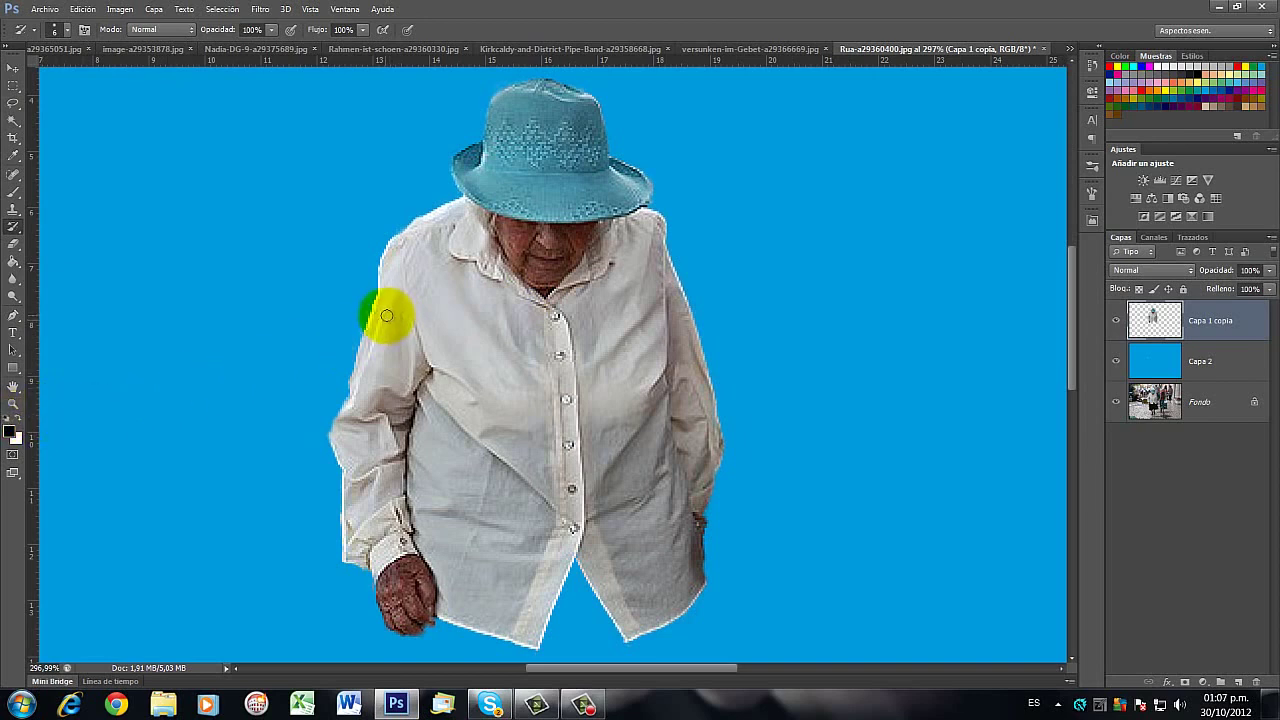